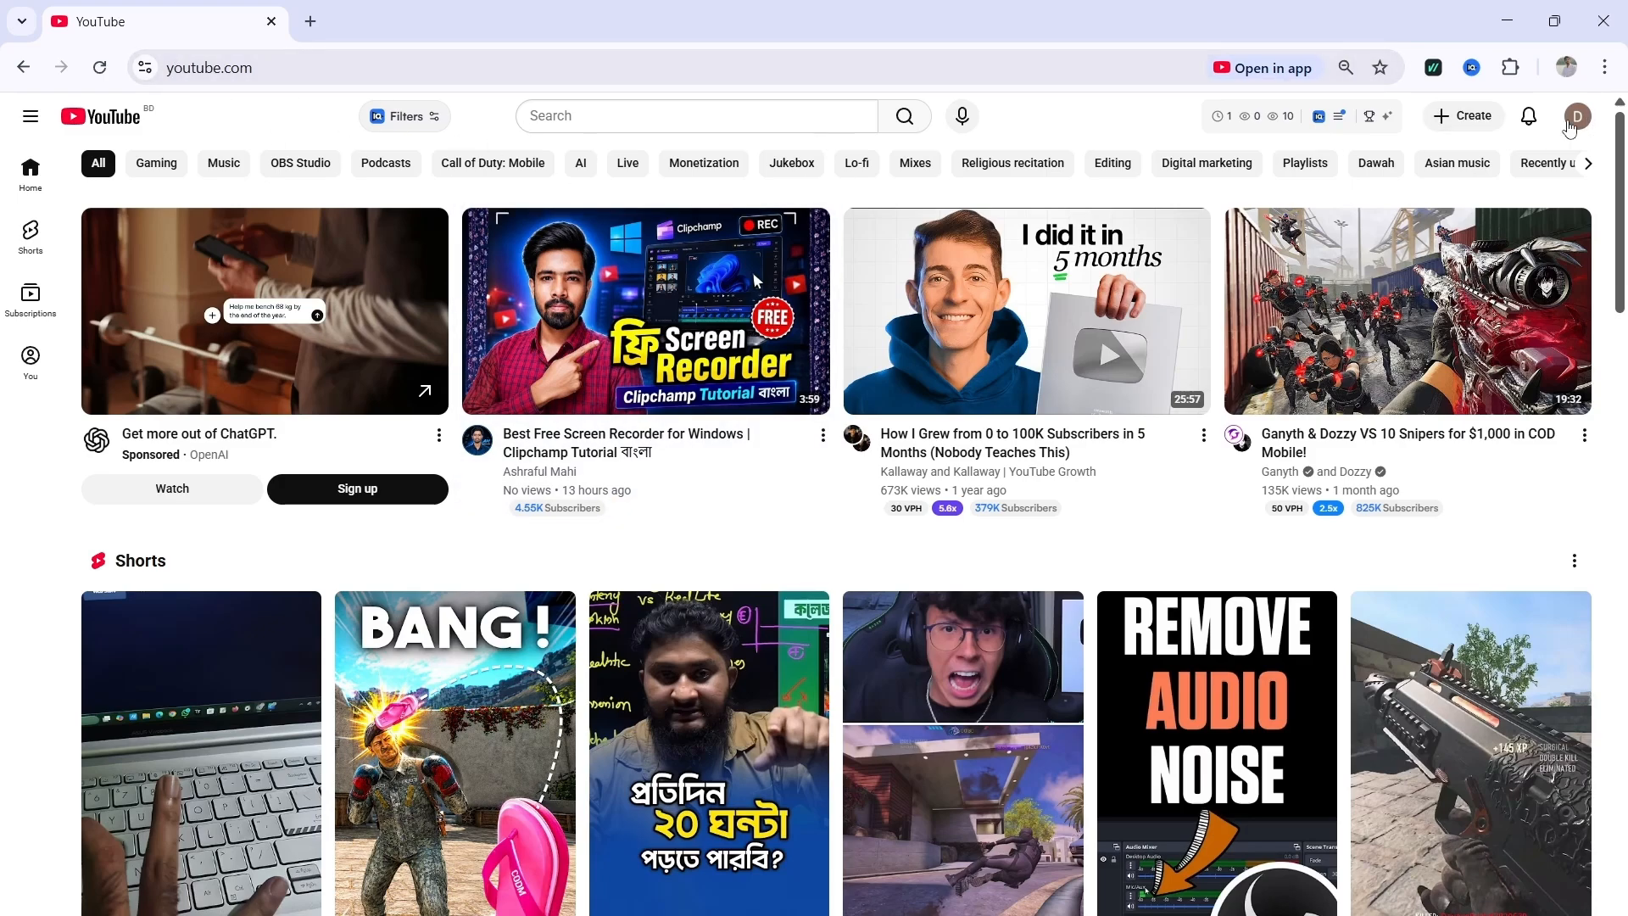
Go to YouTube Studio for the signed-in channel and open its channel customization page
click(1578, 123)
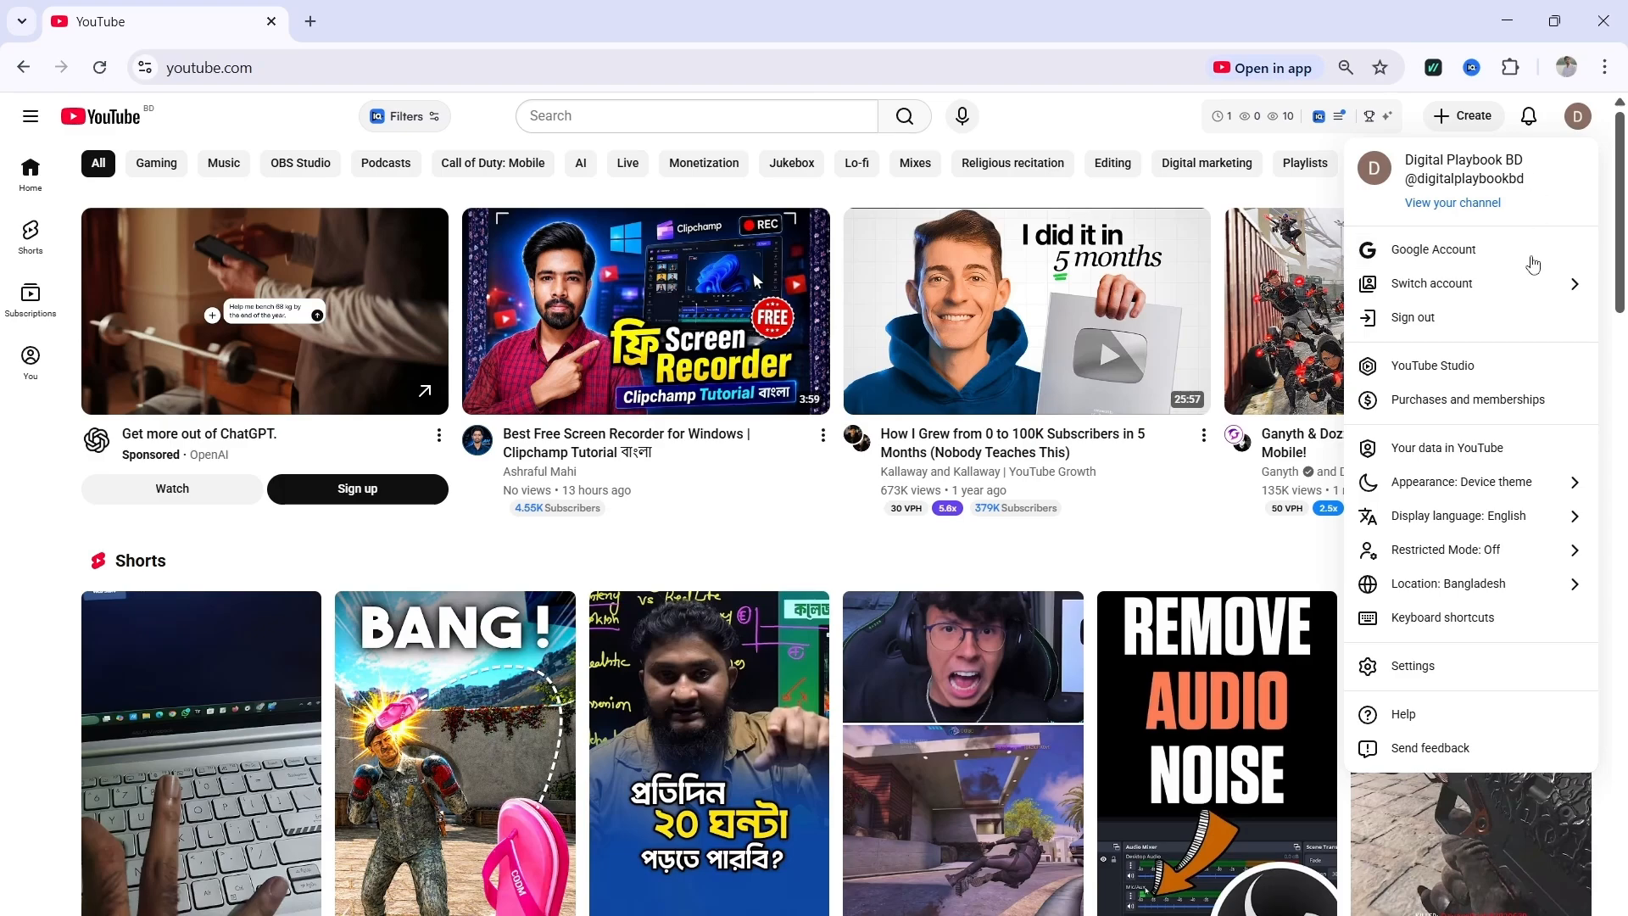
click(1474, 366)
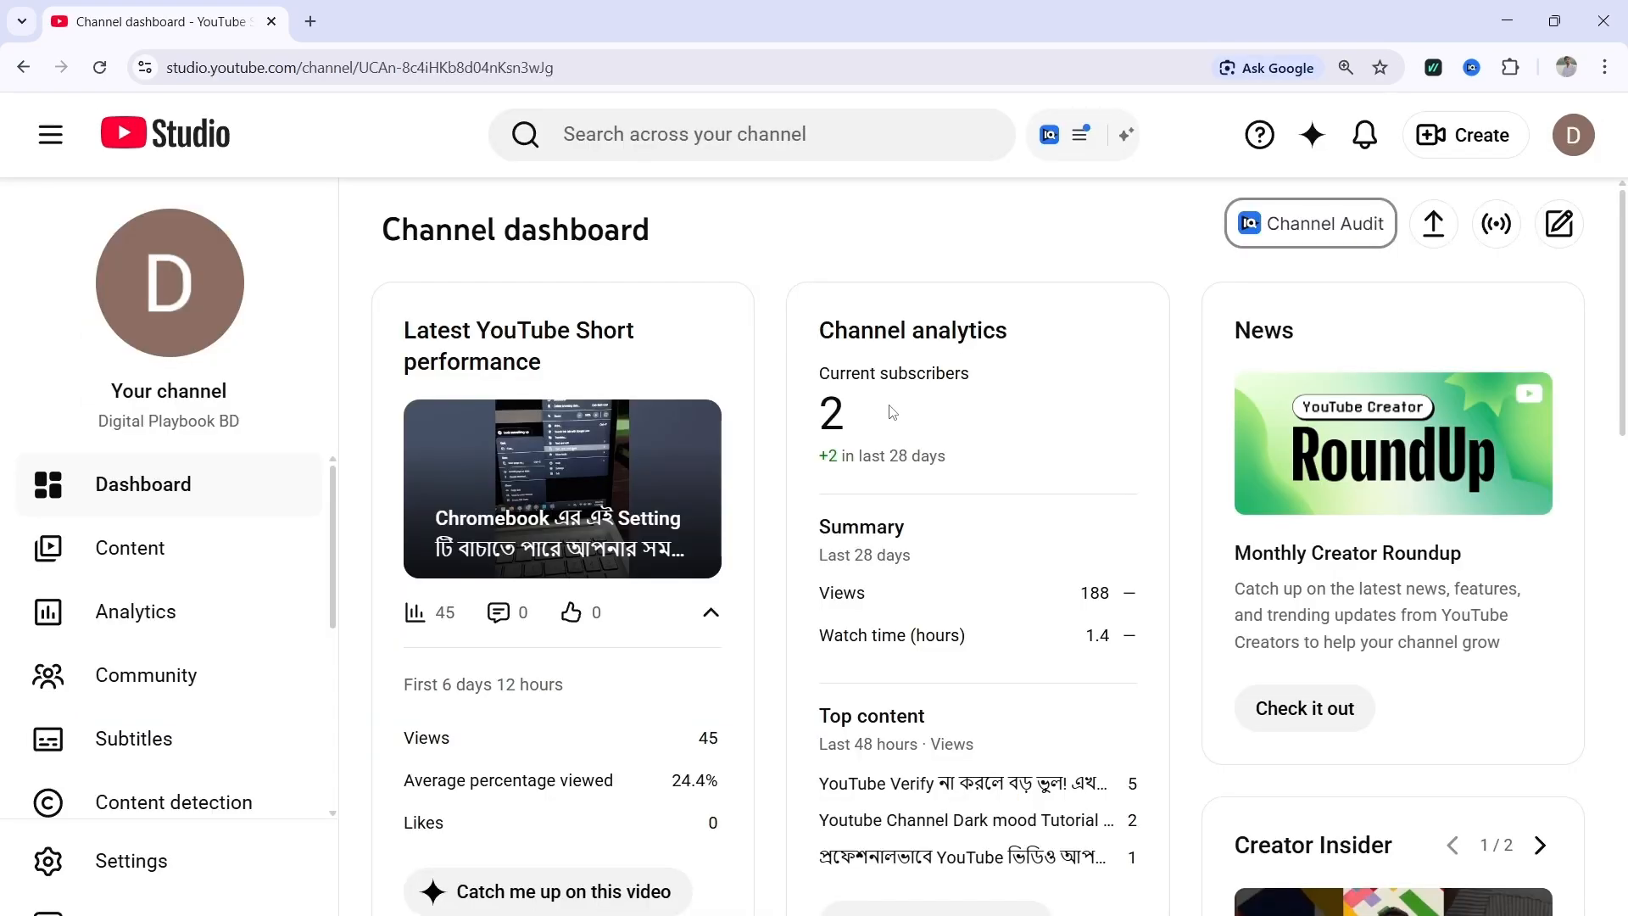
scroll(191, 632, down, 2)
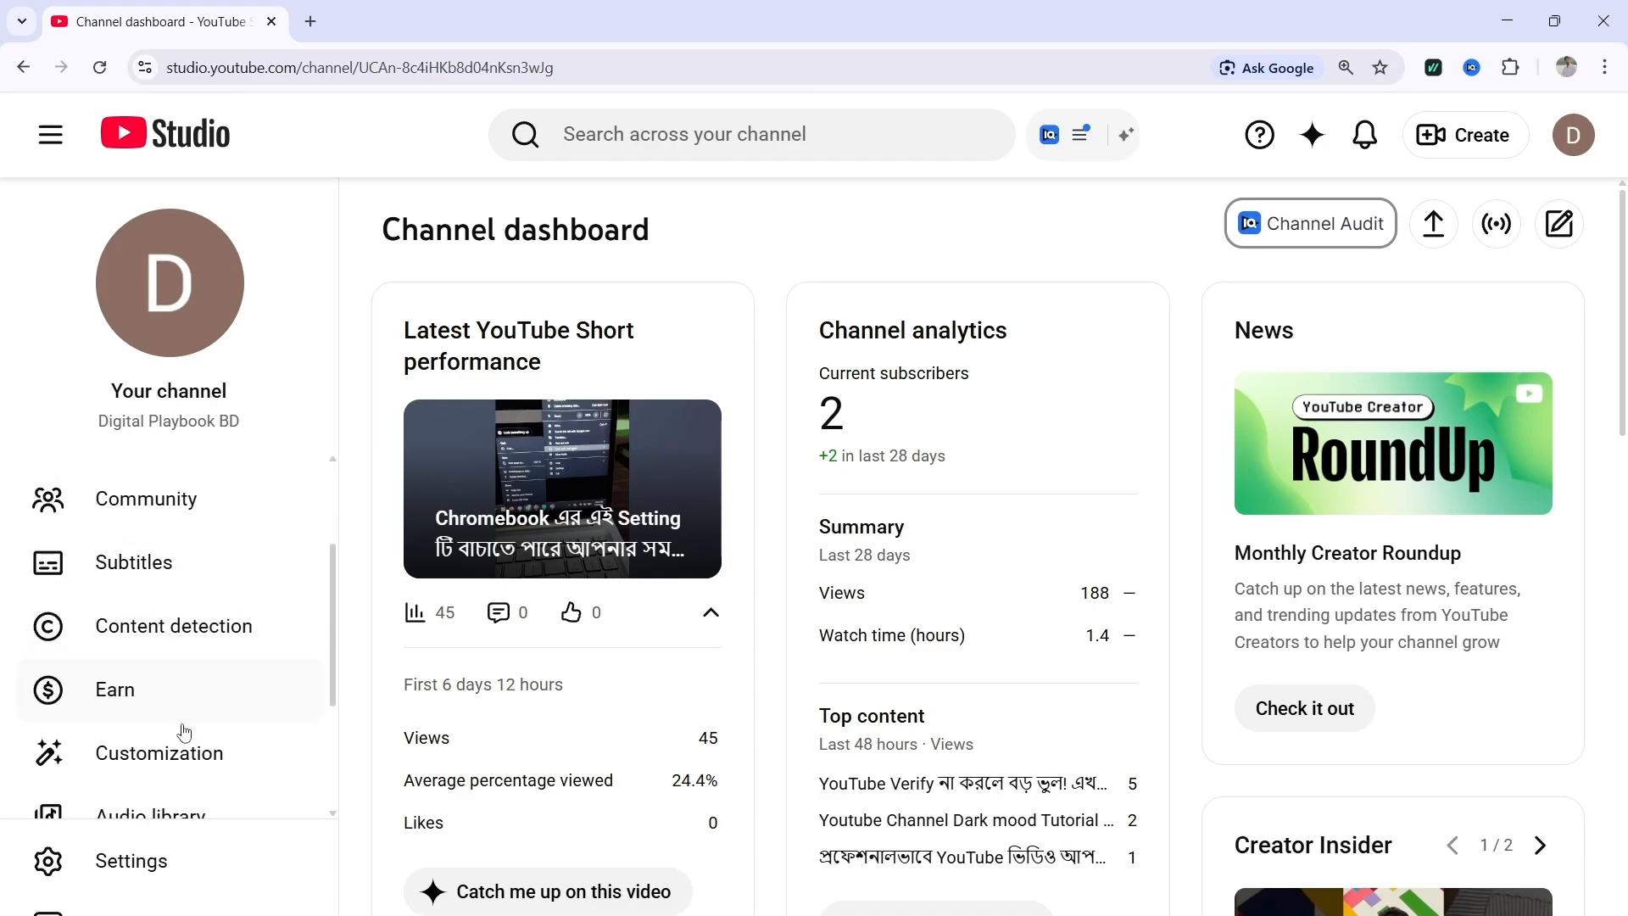
click(183, 762)
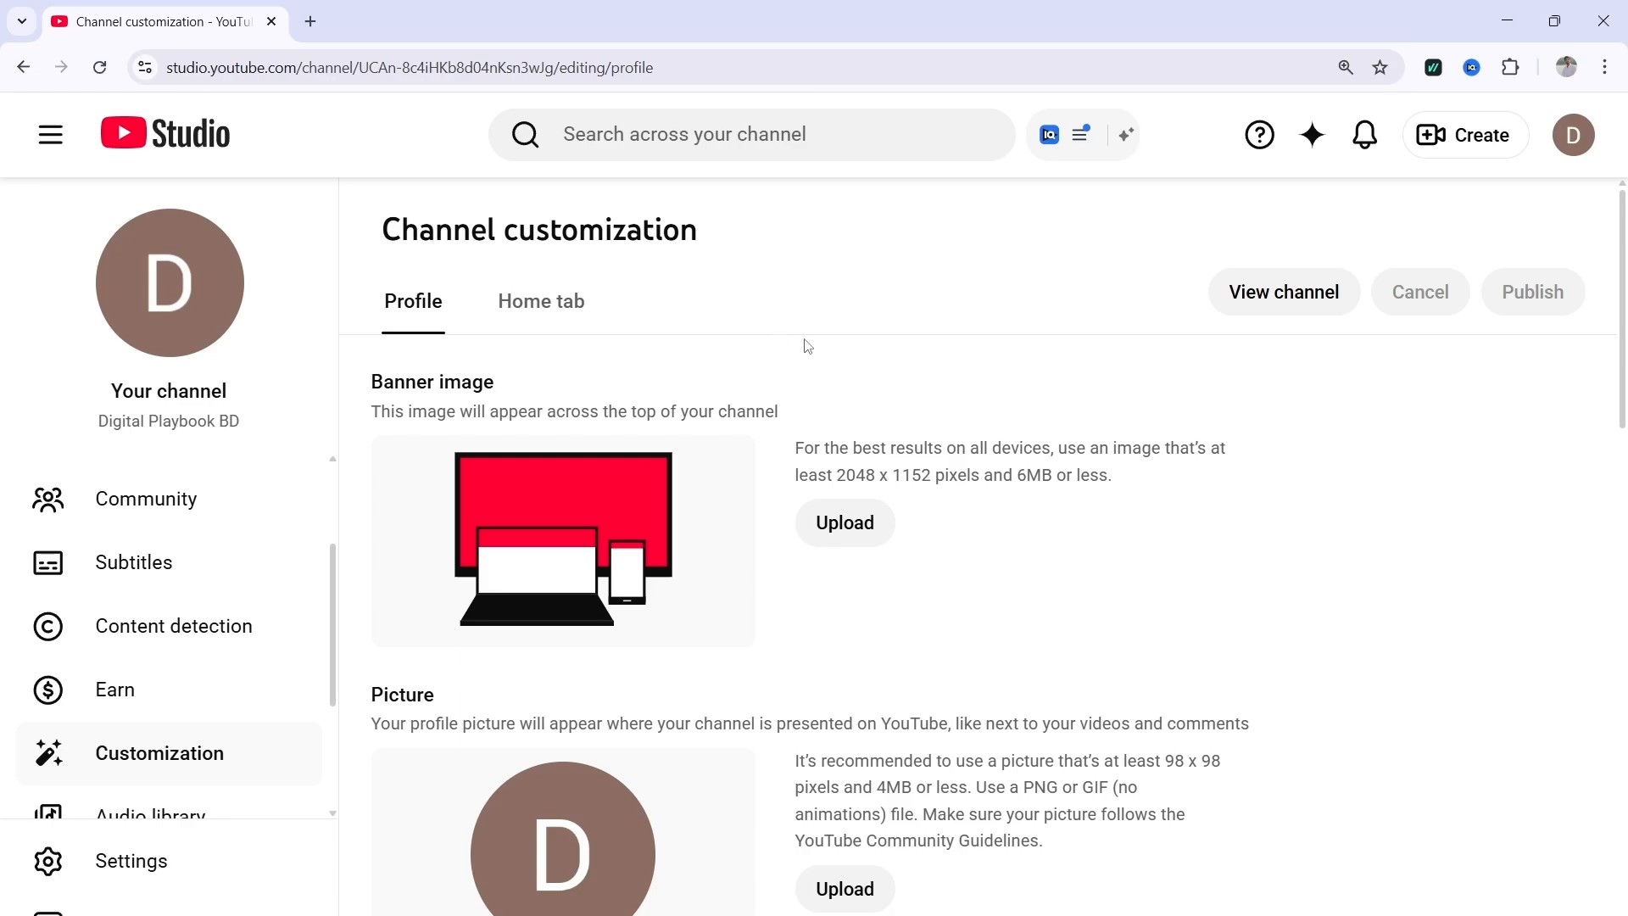
Upload Dpb.png from the logo banner folder as the channel's profile picture, keeping the default crop
scroll(797, 352, down, 2)
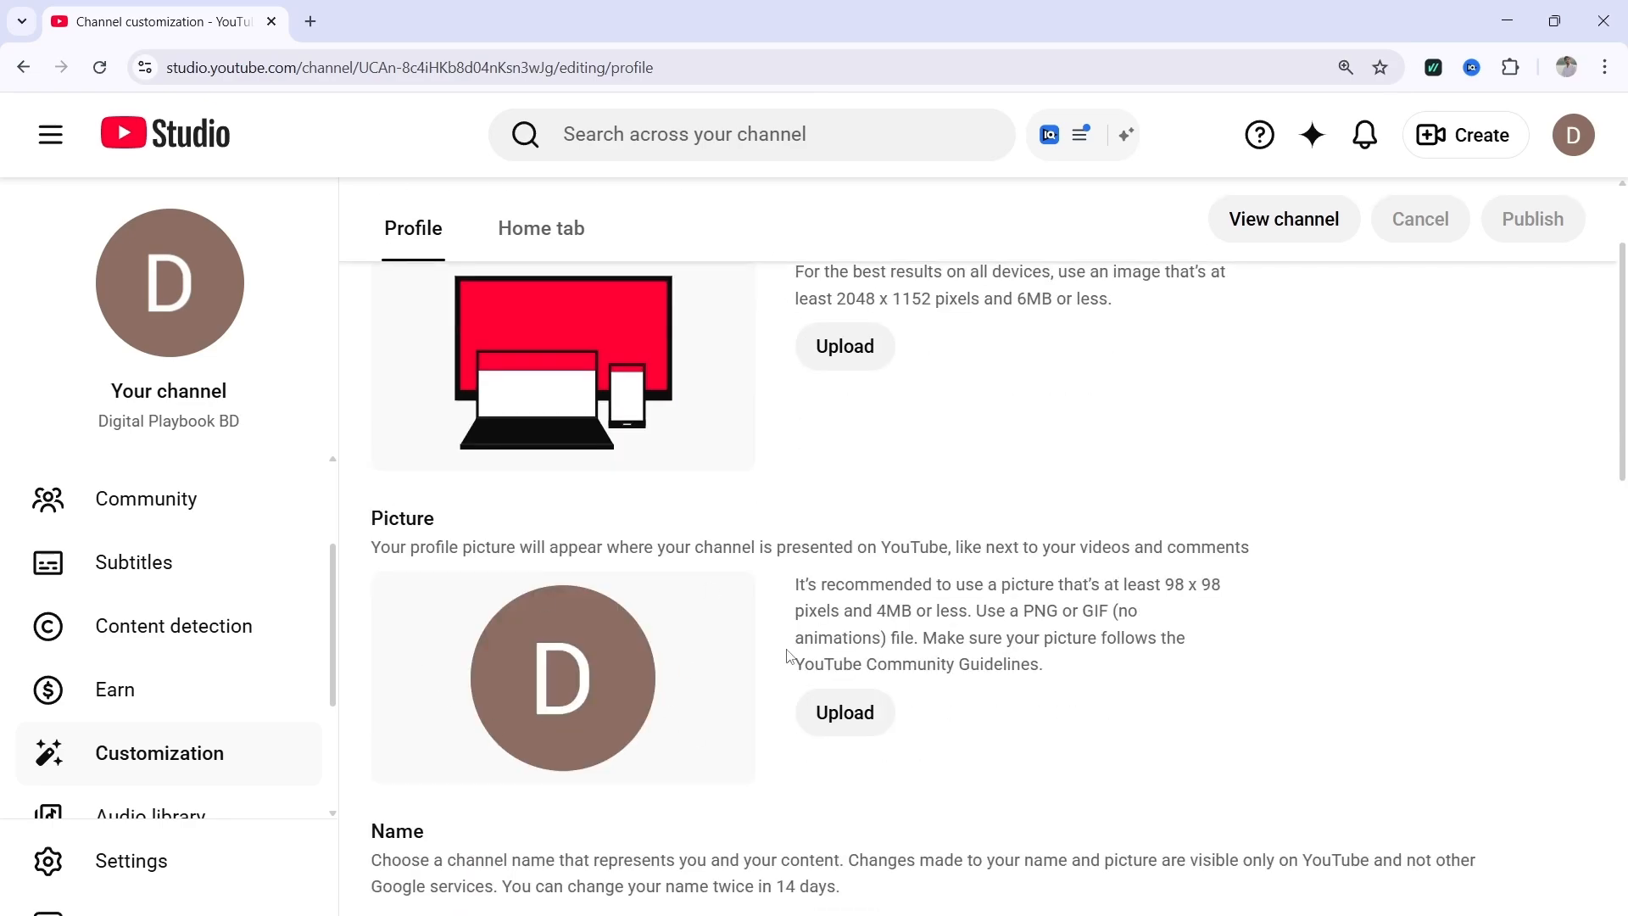
scroll(792, 617, up, 2)
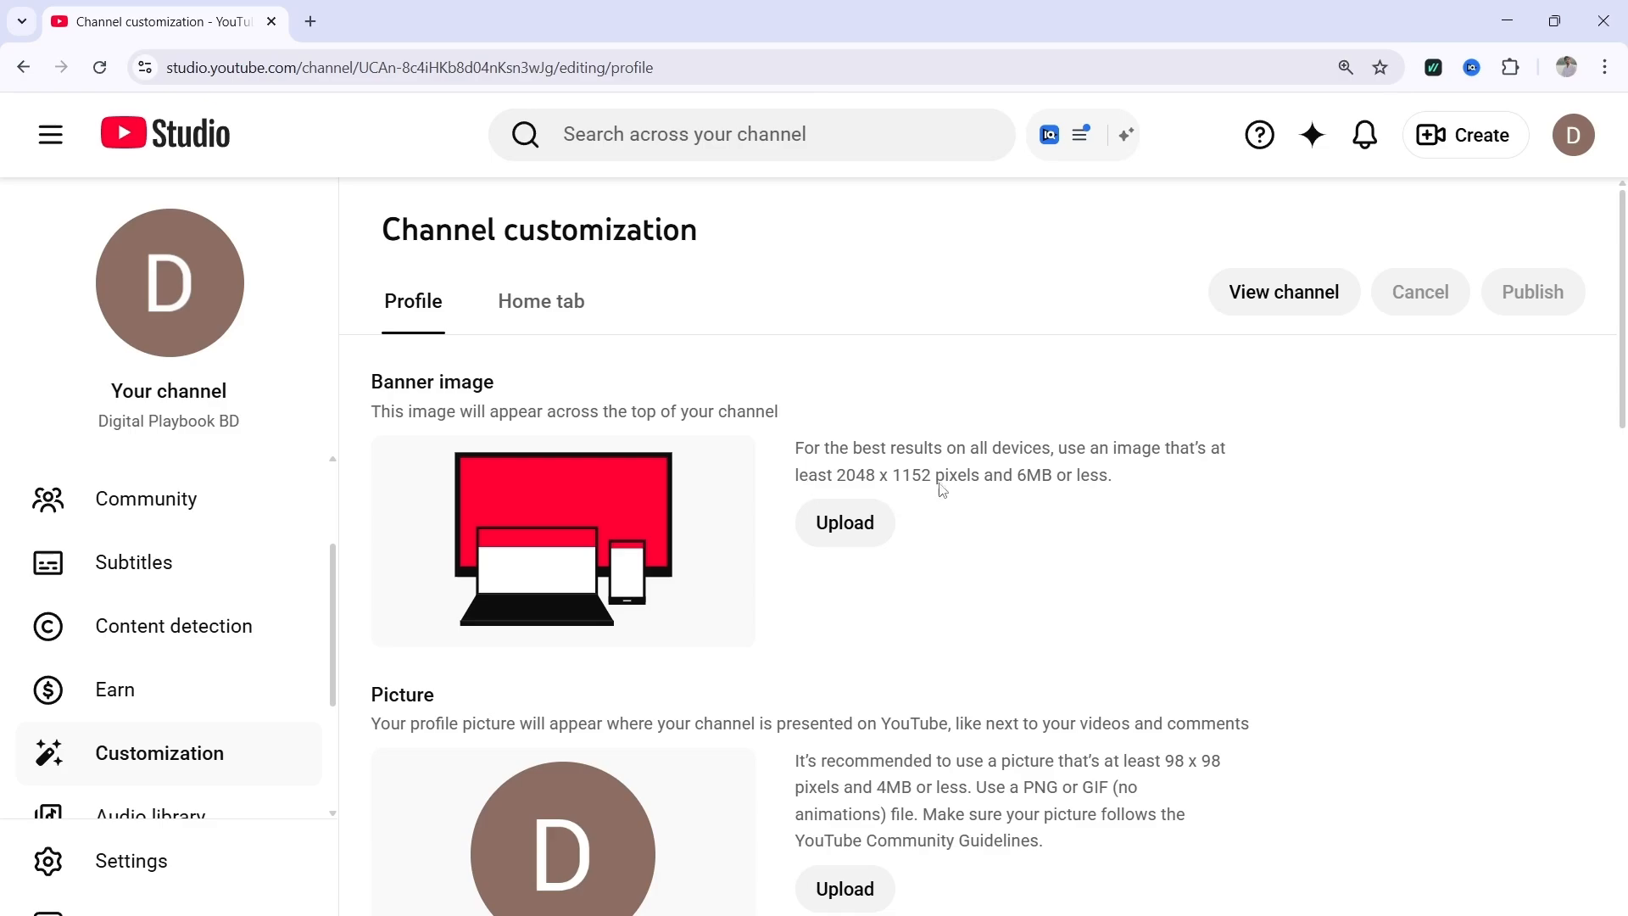
scroll(948, 497, down, 2)
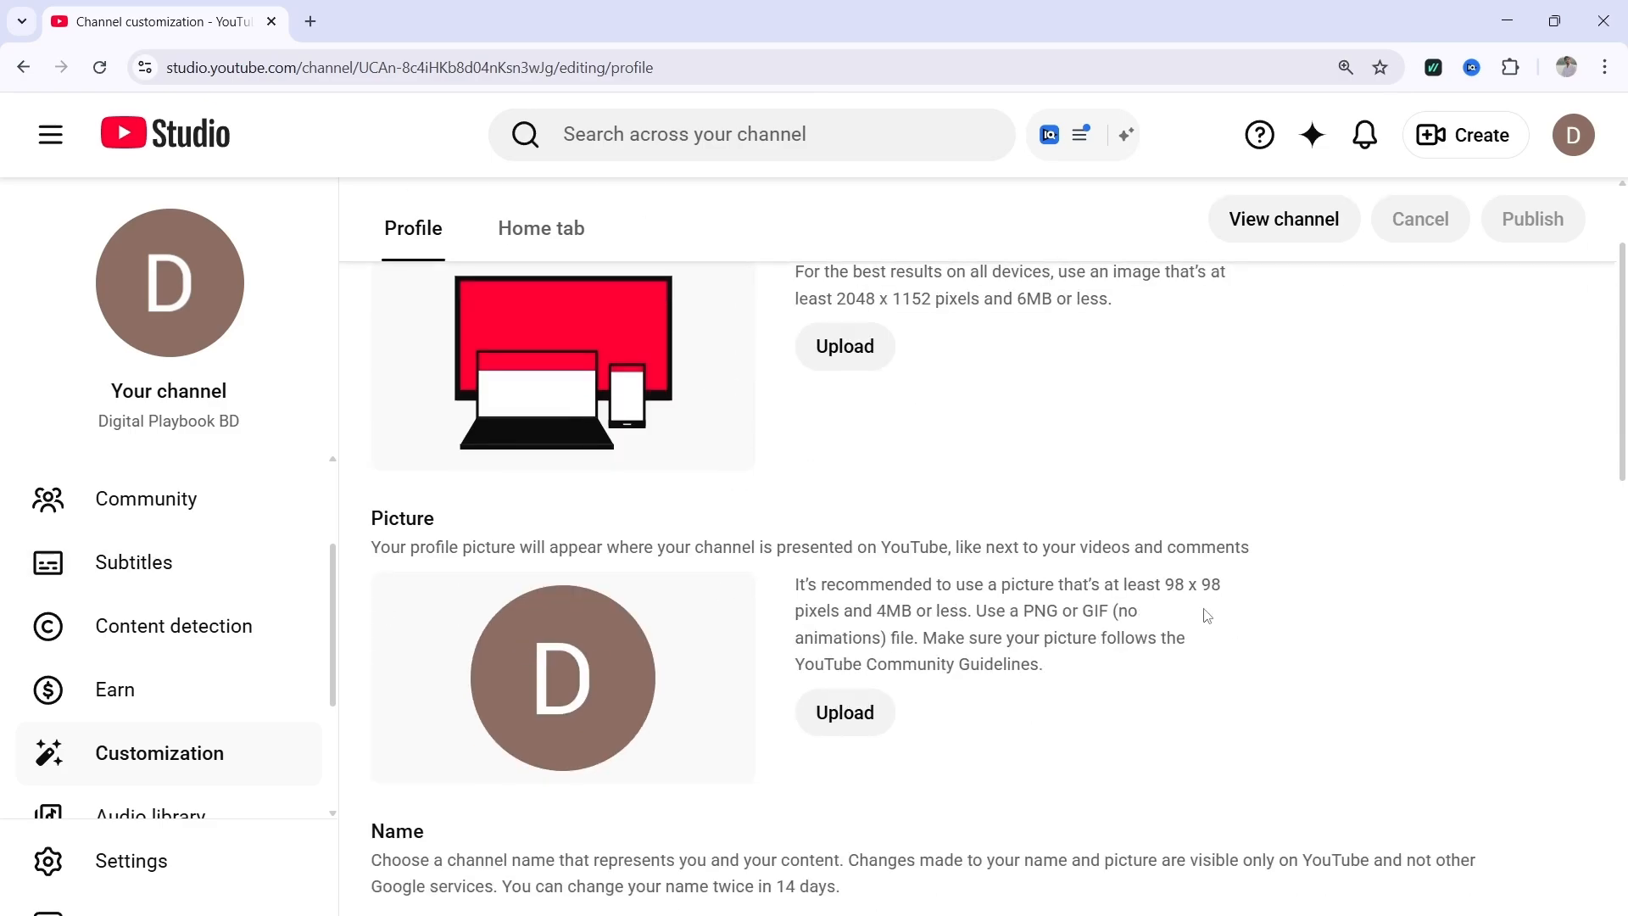
scroll(812, 607, down, 2)
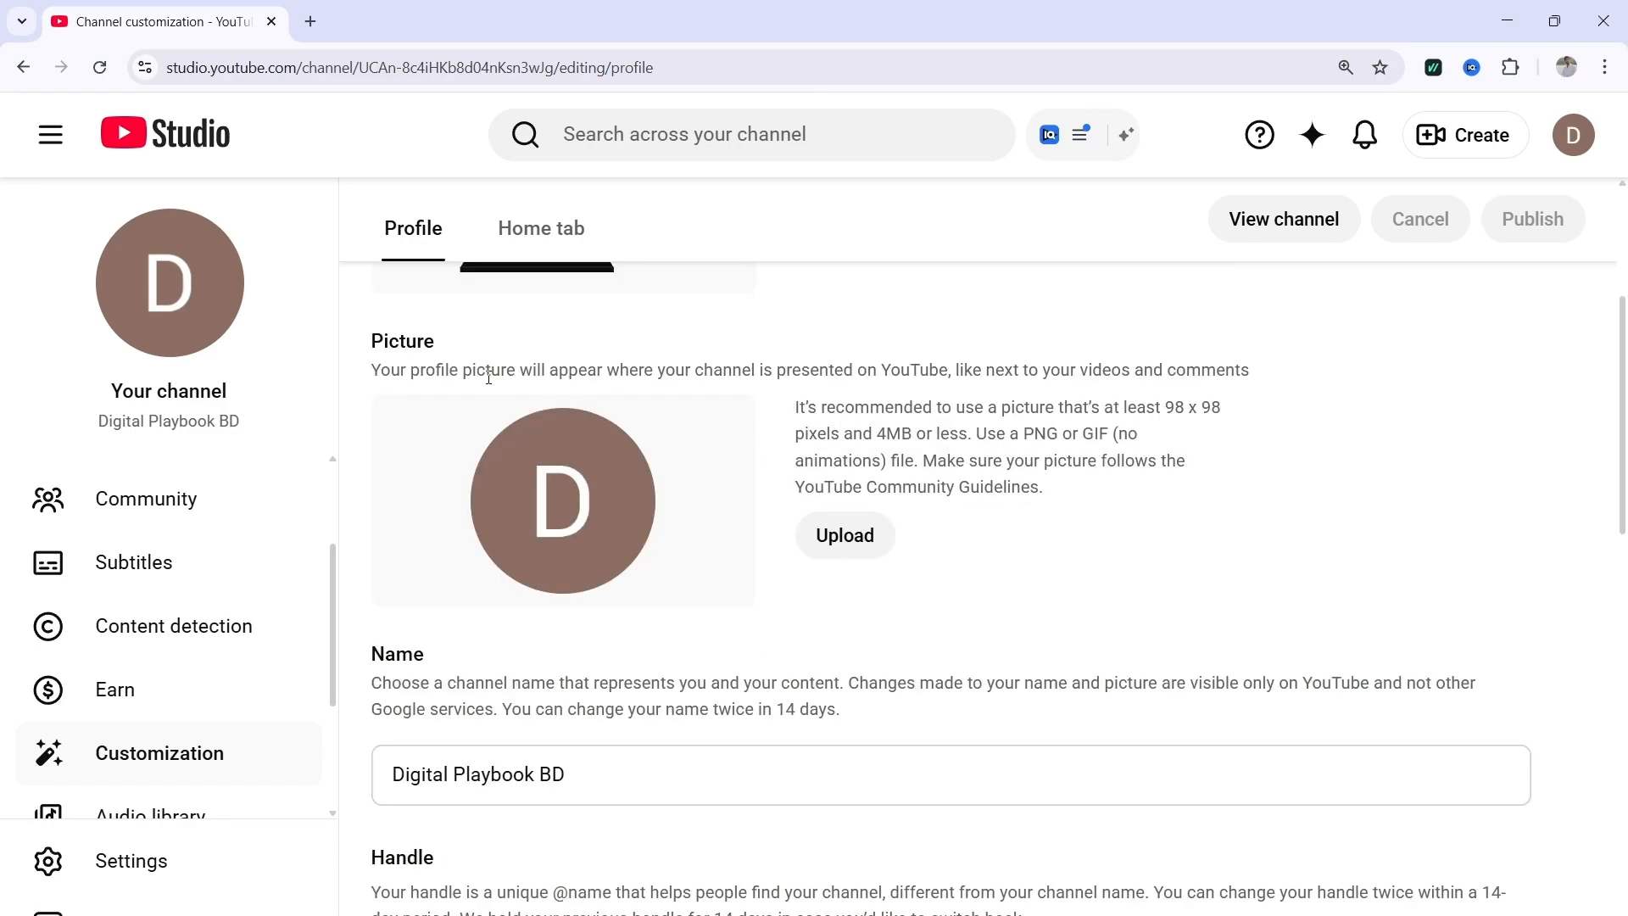
click(845, 539)
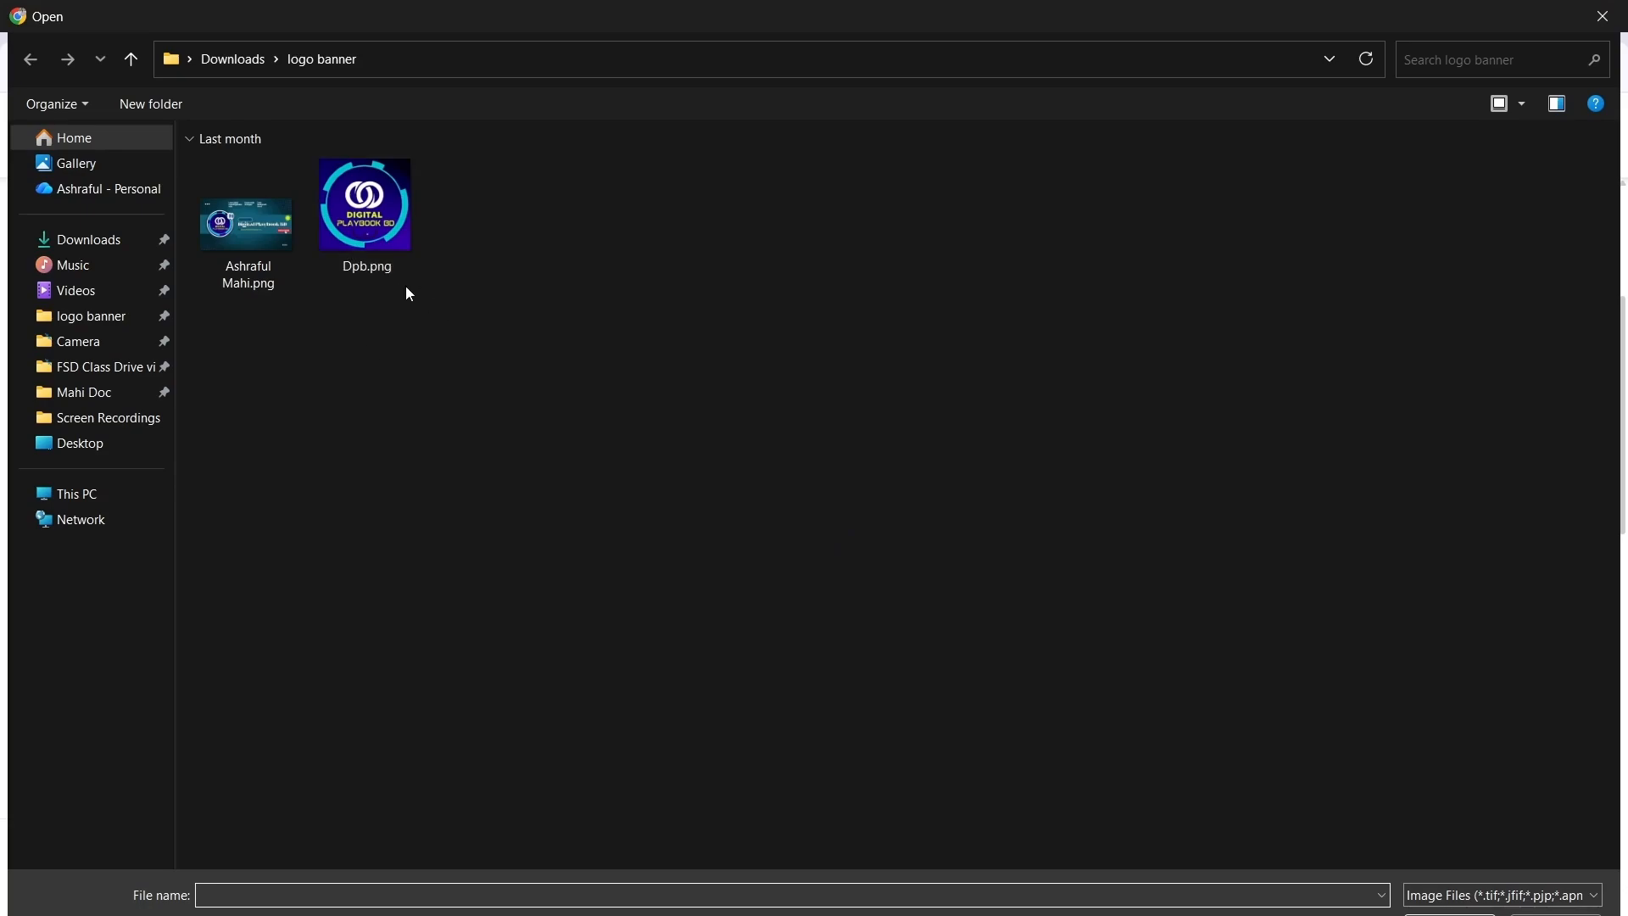
click(380, 254)
key(Return)
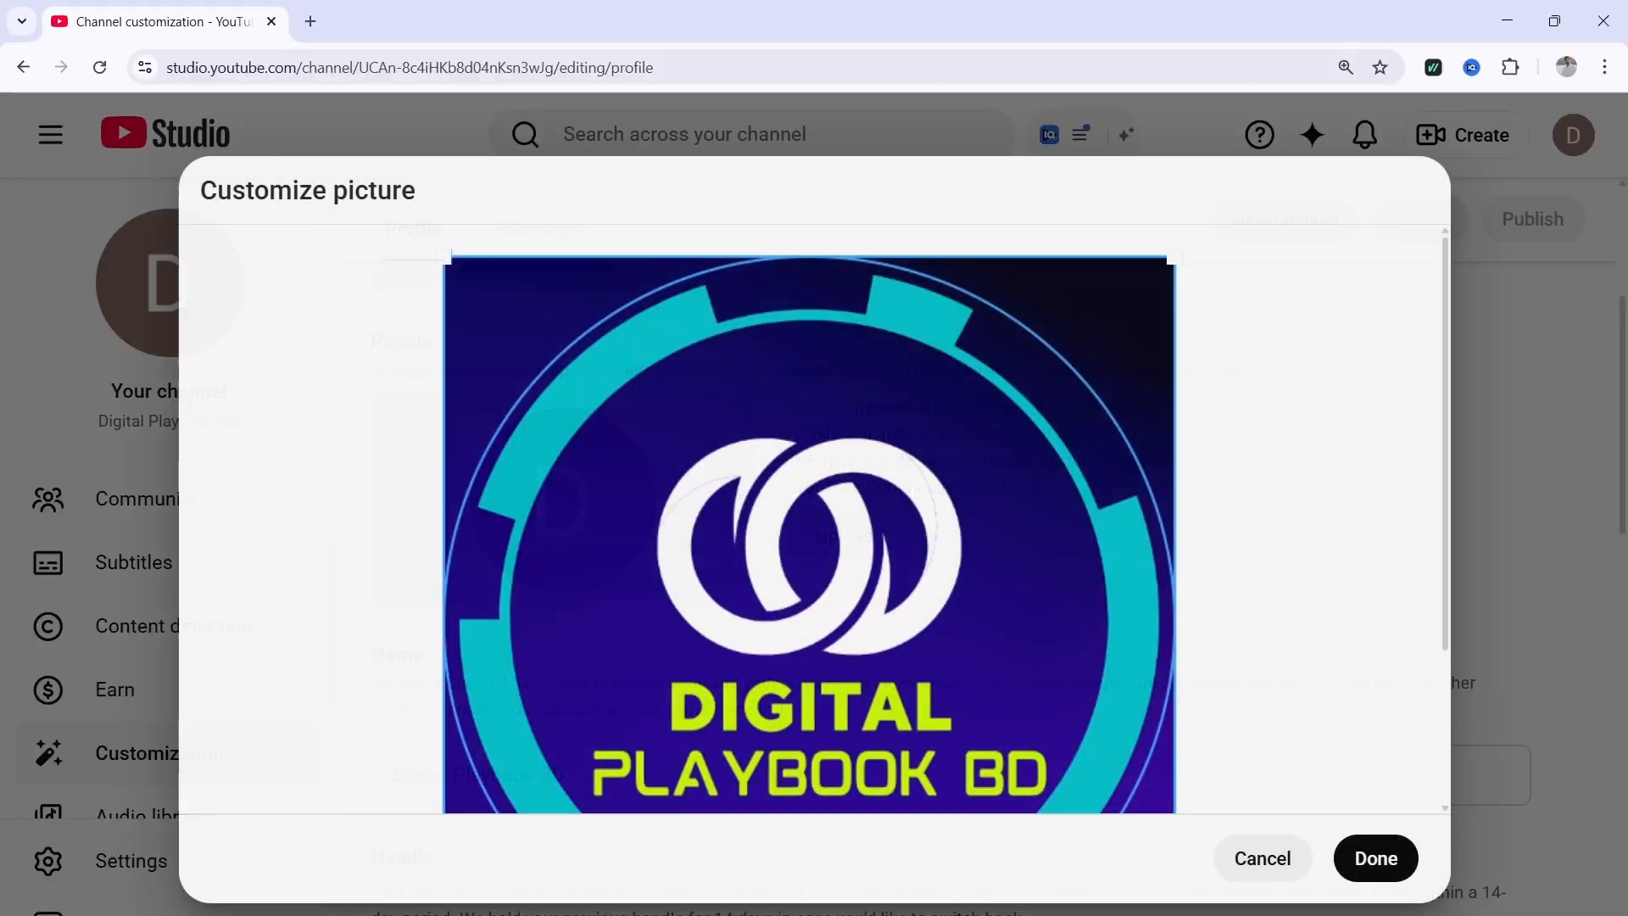
scroll(1006, 642, down, 3)
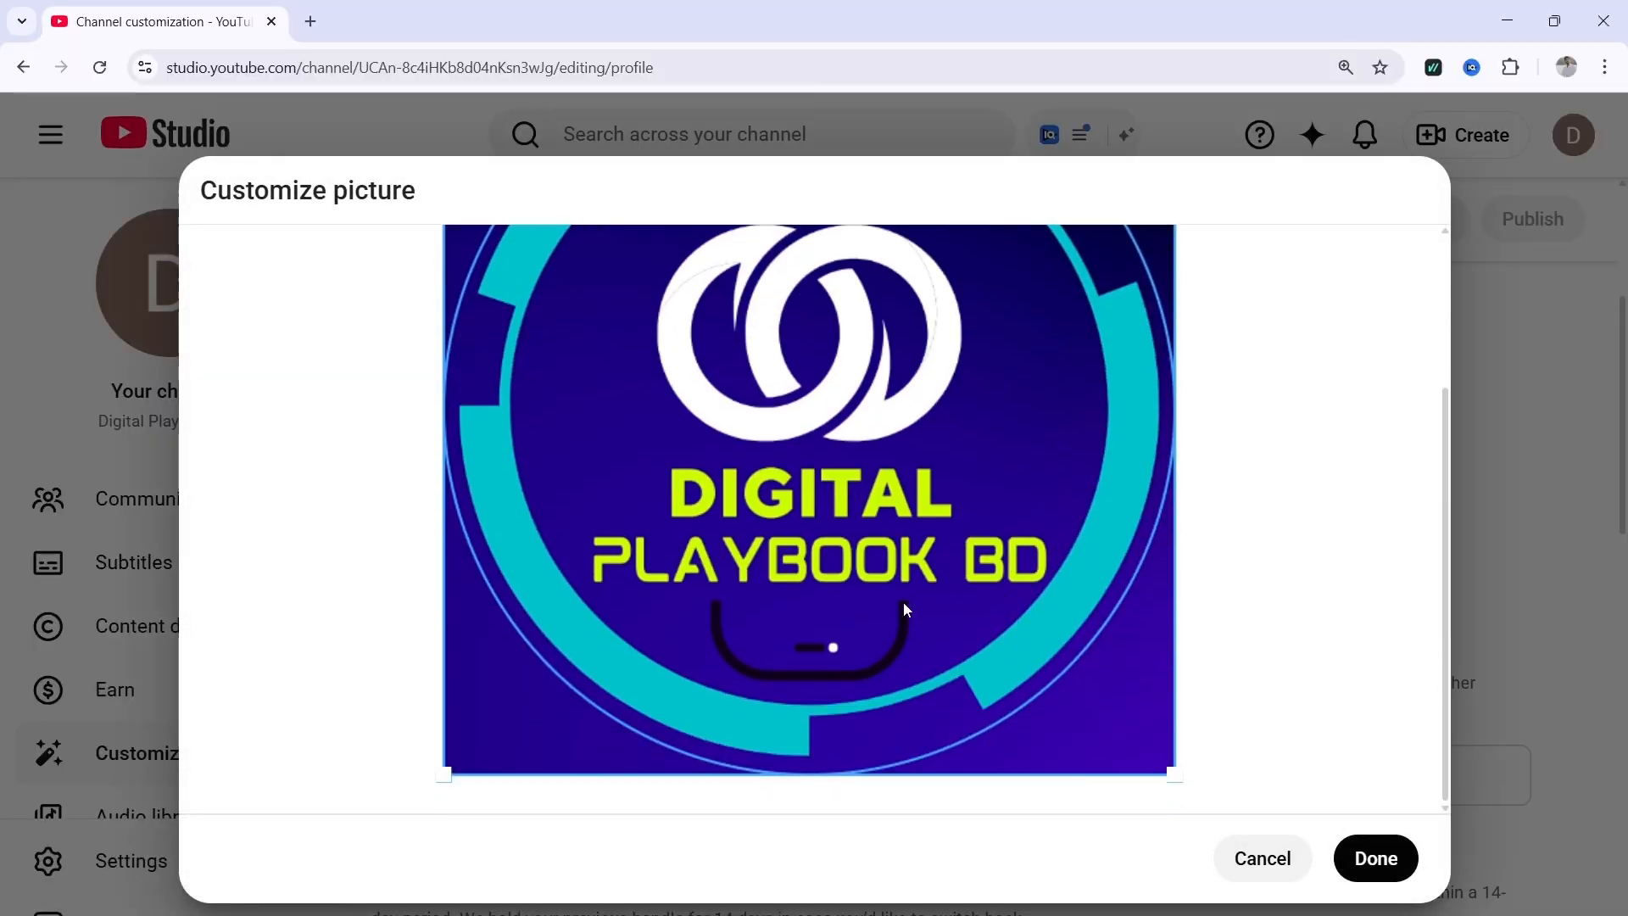
click(1389, 864)
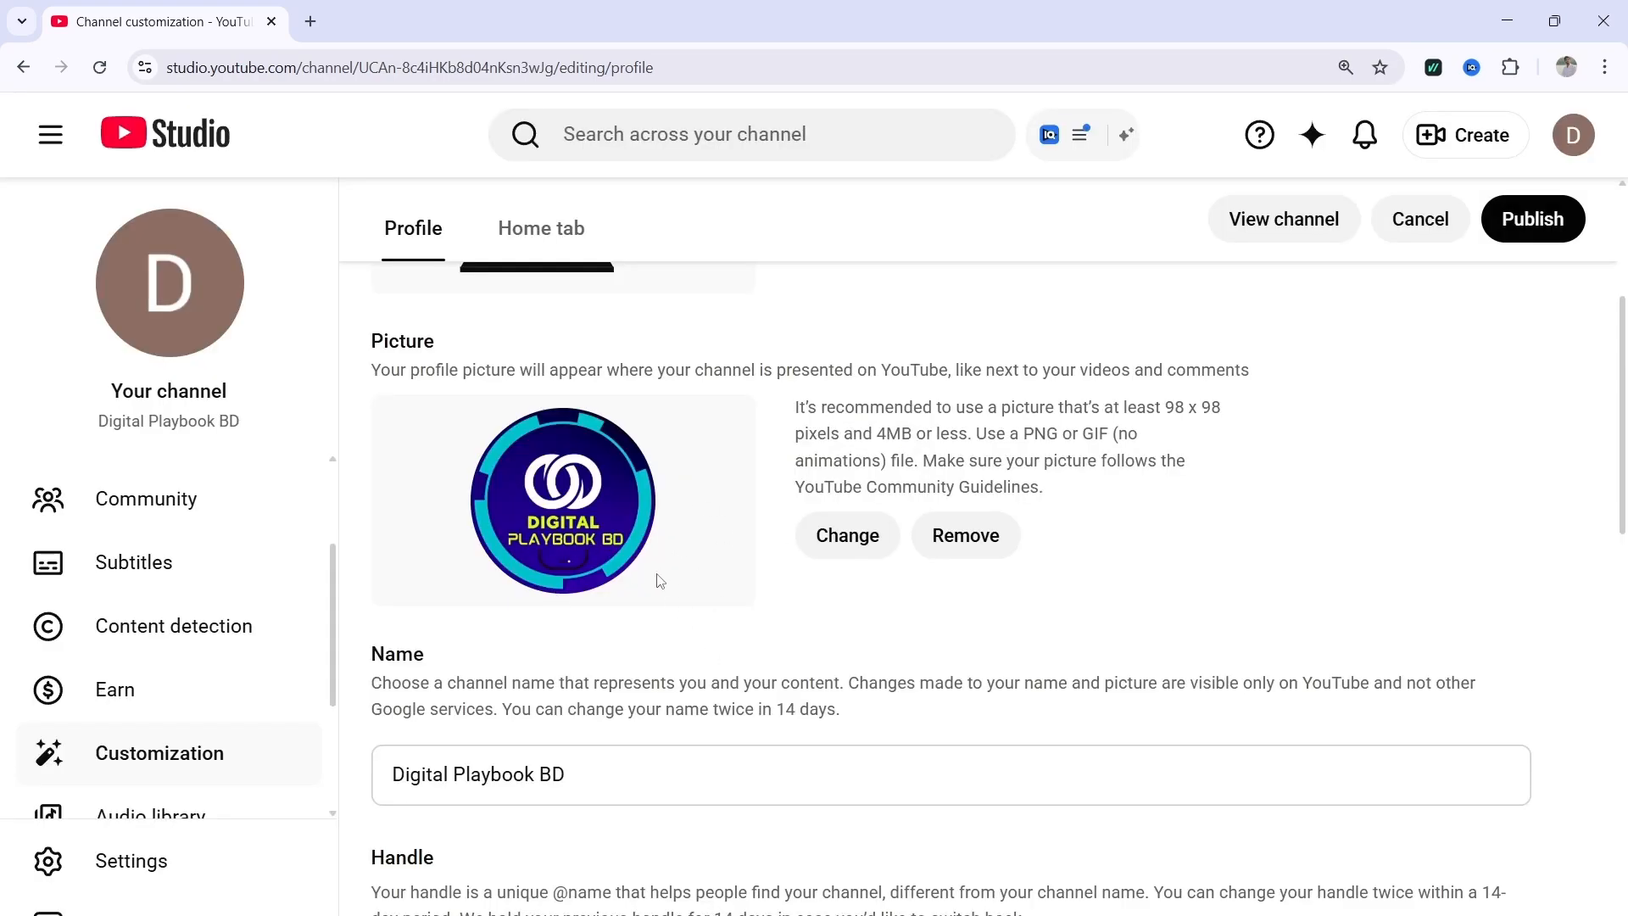
Upload the teal banner PNG from the logo banner folder as the channel's banner image, keeping the default crop
scroll(660, 581, up, 2)
click(862, 355)
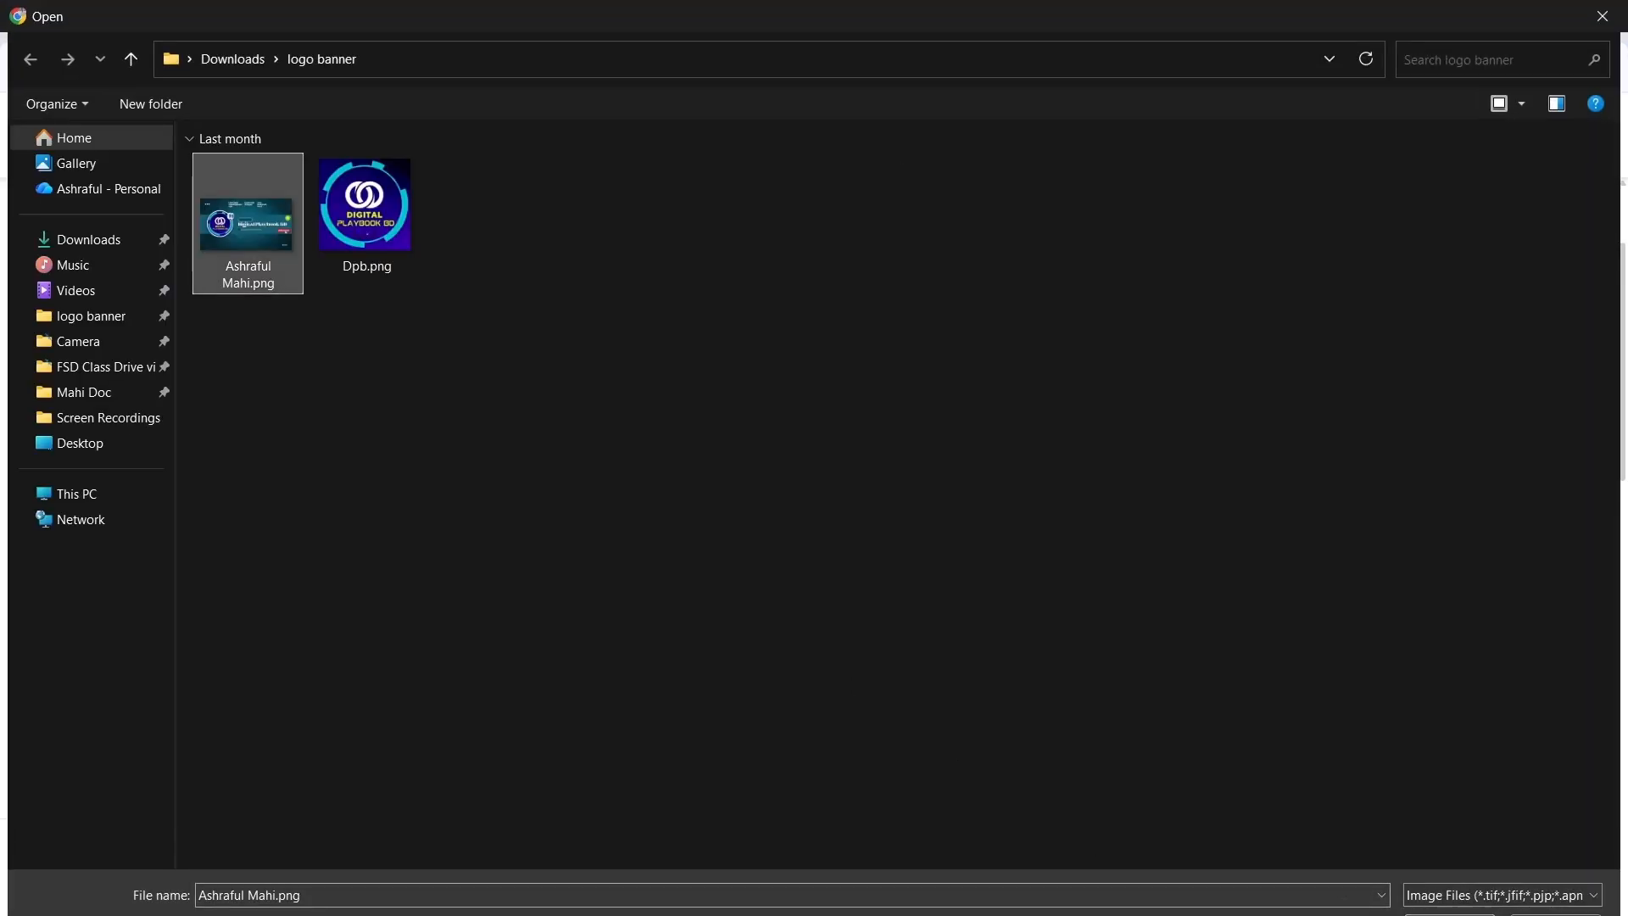
click(1450, 913)
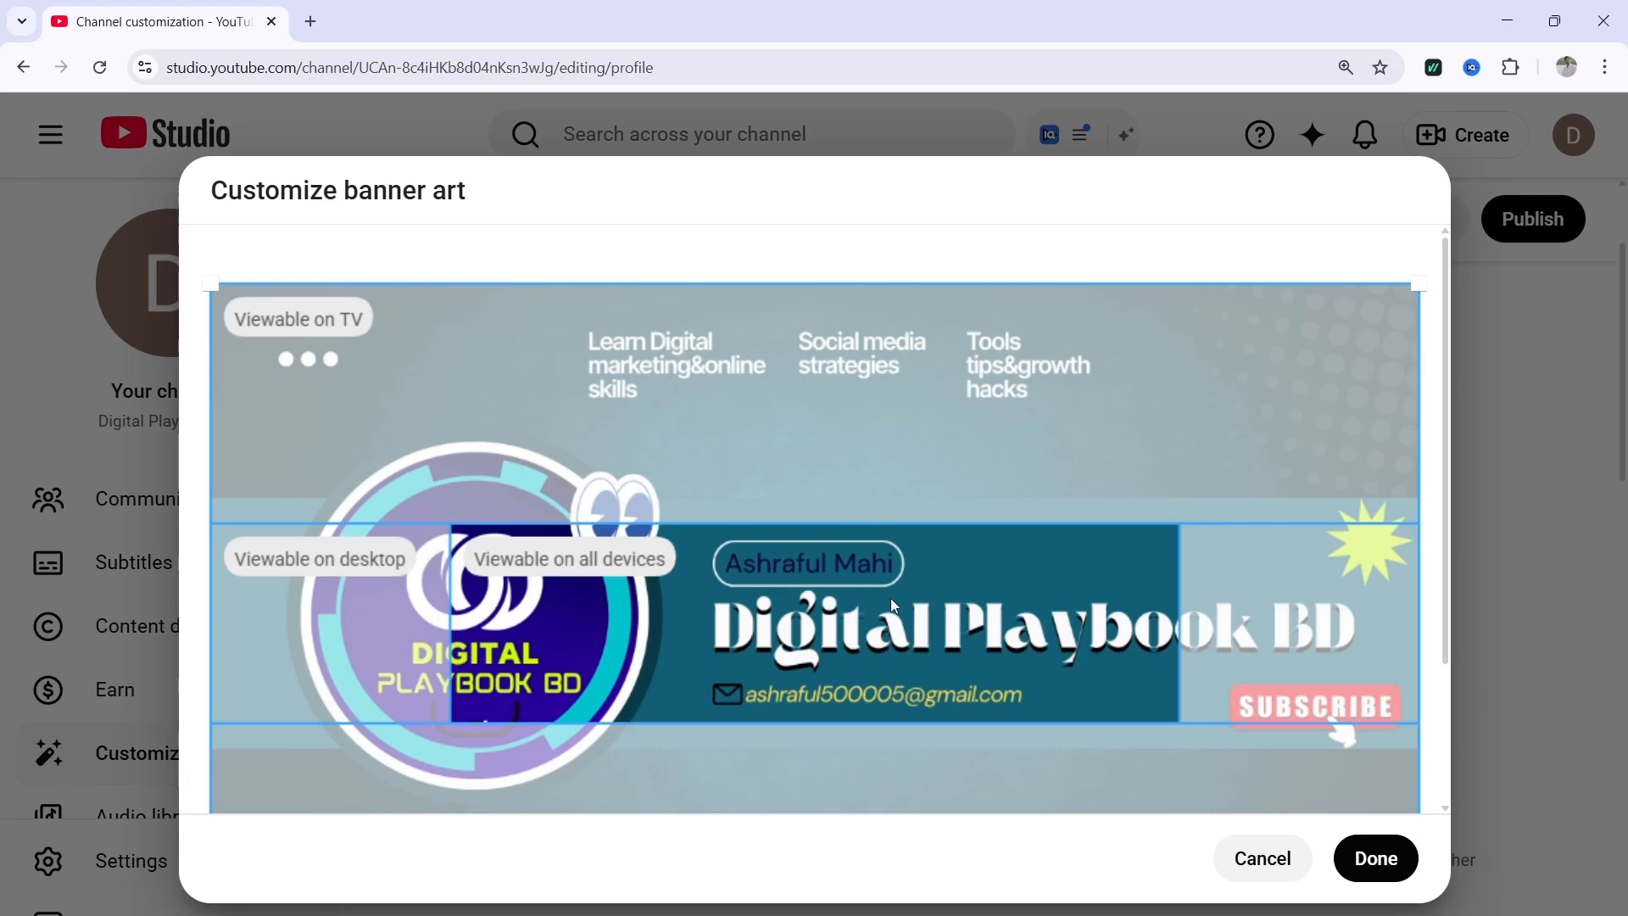
click(1375, 858)
scroll(846, 578, up, 2)
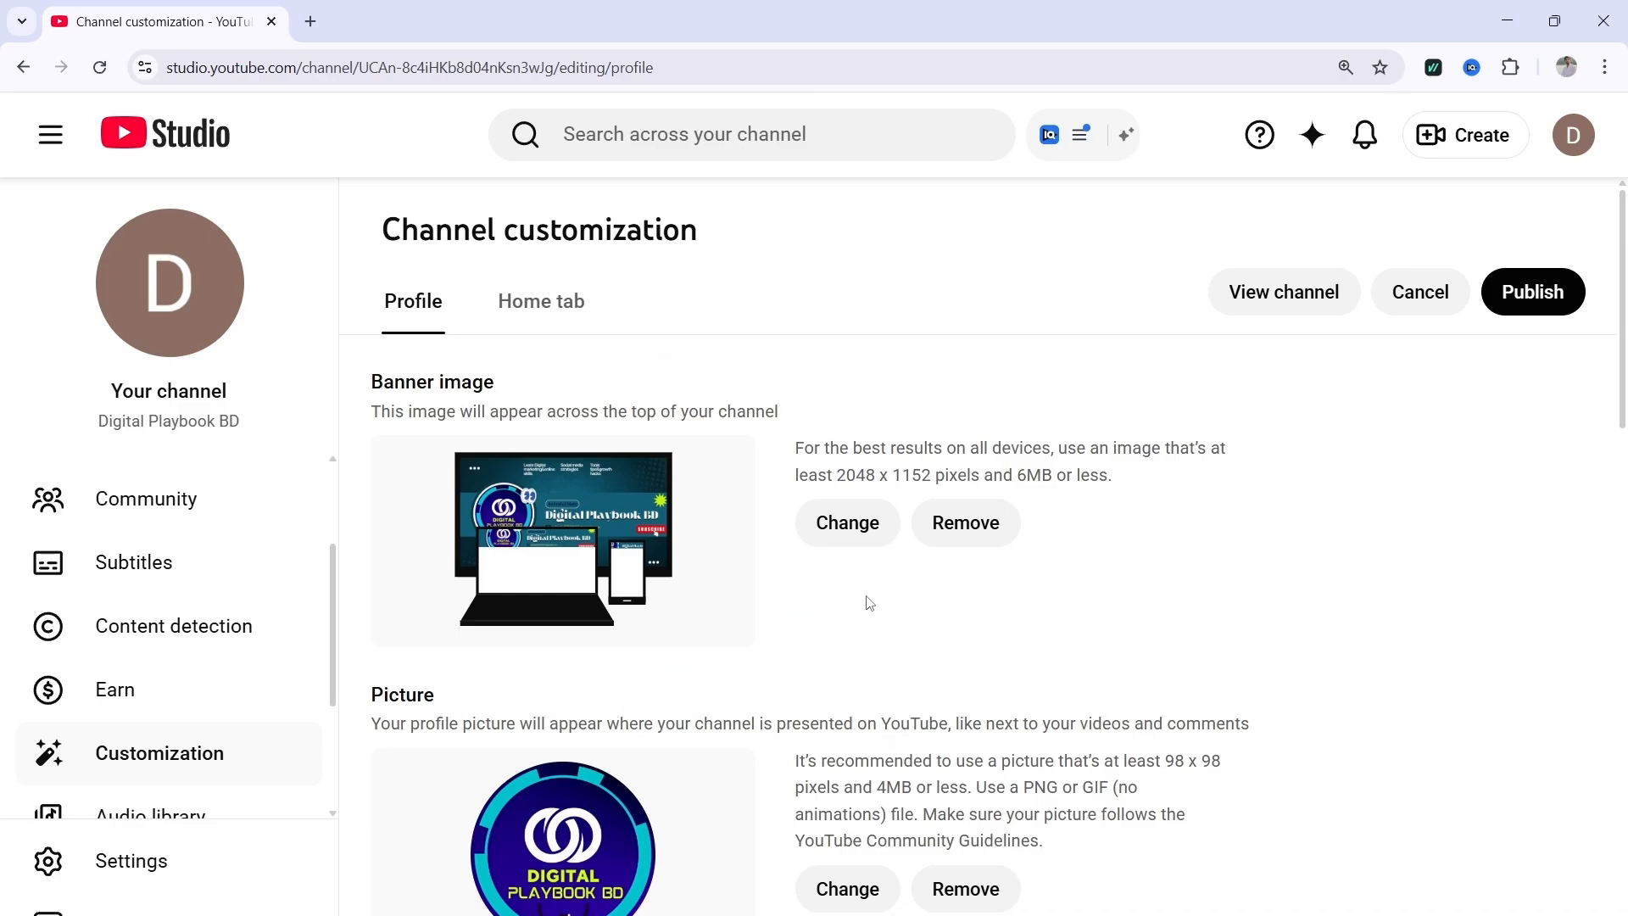
Review the channel's name, handle, description, links, contact info and video watermark sections on the profile page
scroll(737, 576, down, 2)
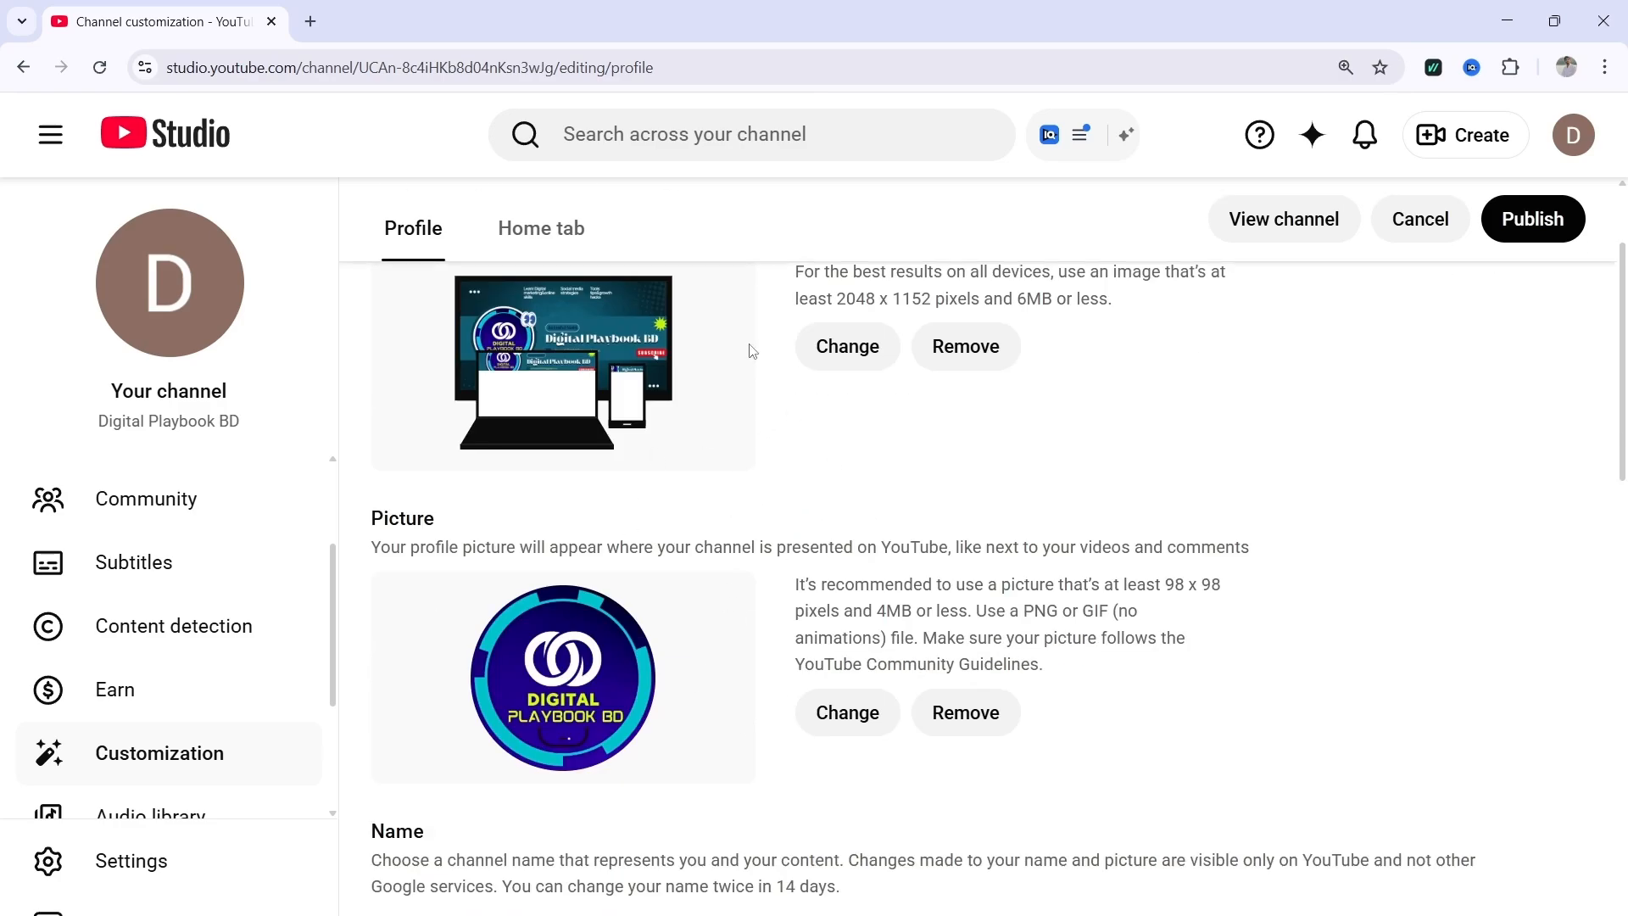
scroll(751, 351, down, 4)
click(480, 606)
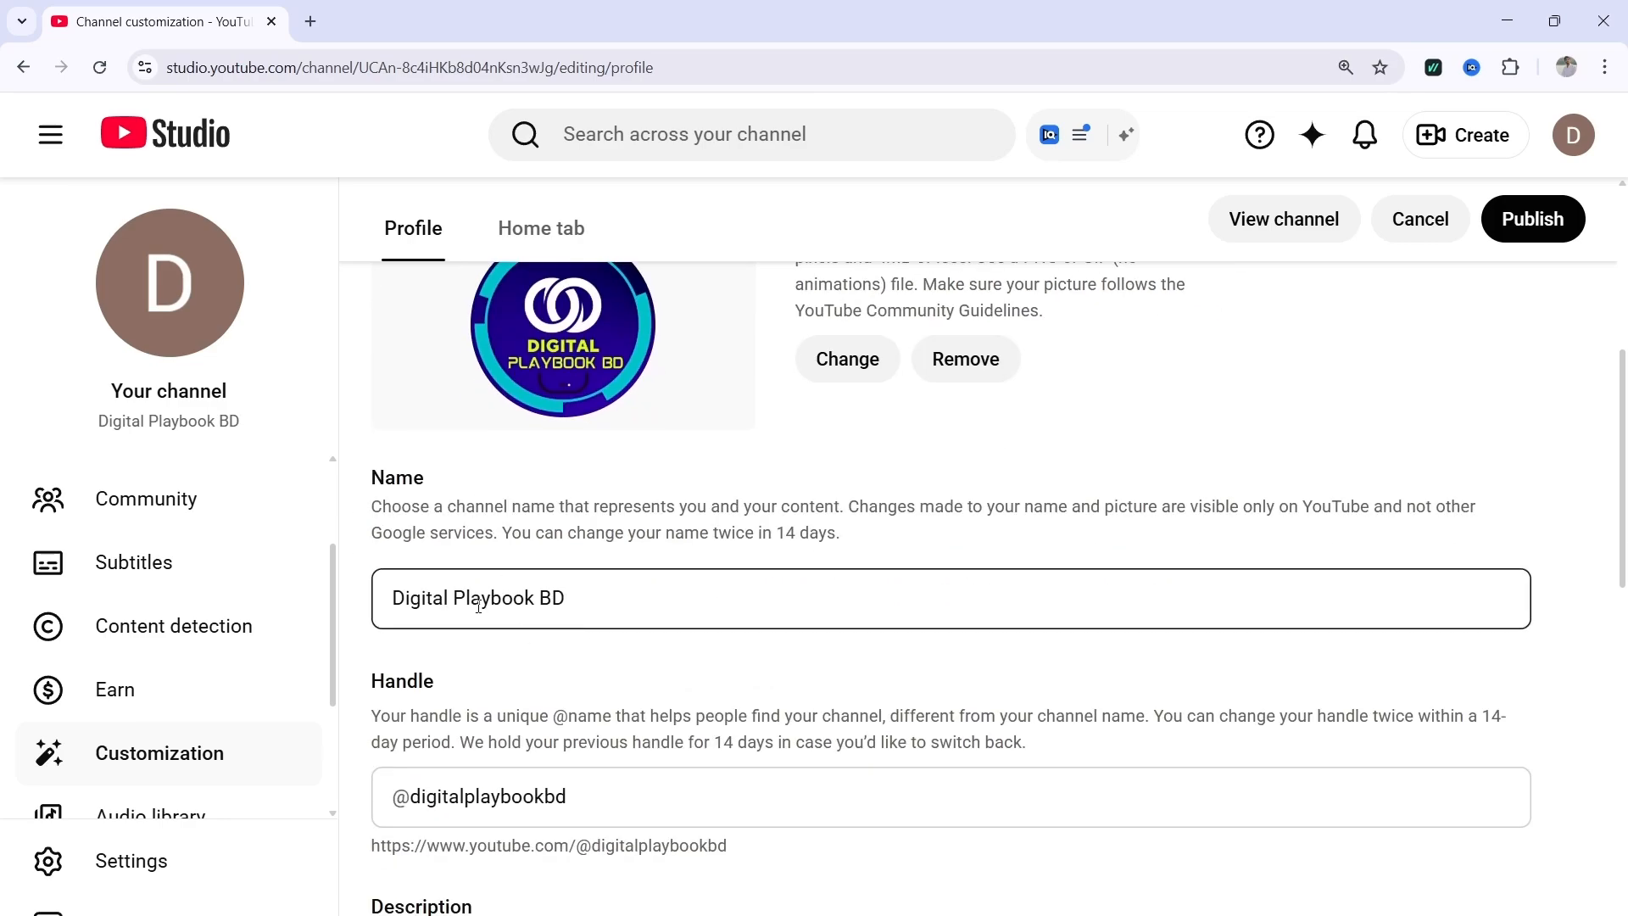
click(625, 451)
click(669, 604)
scroll(674, 578, down, 2)
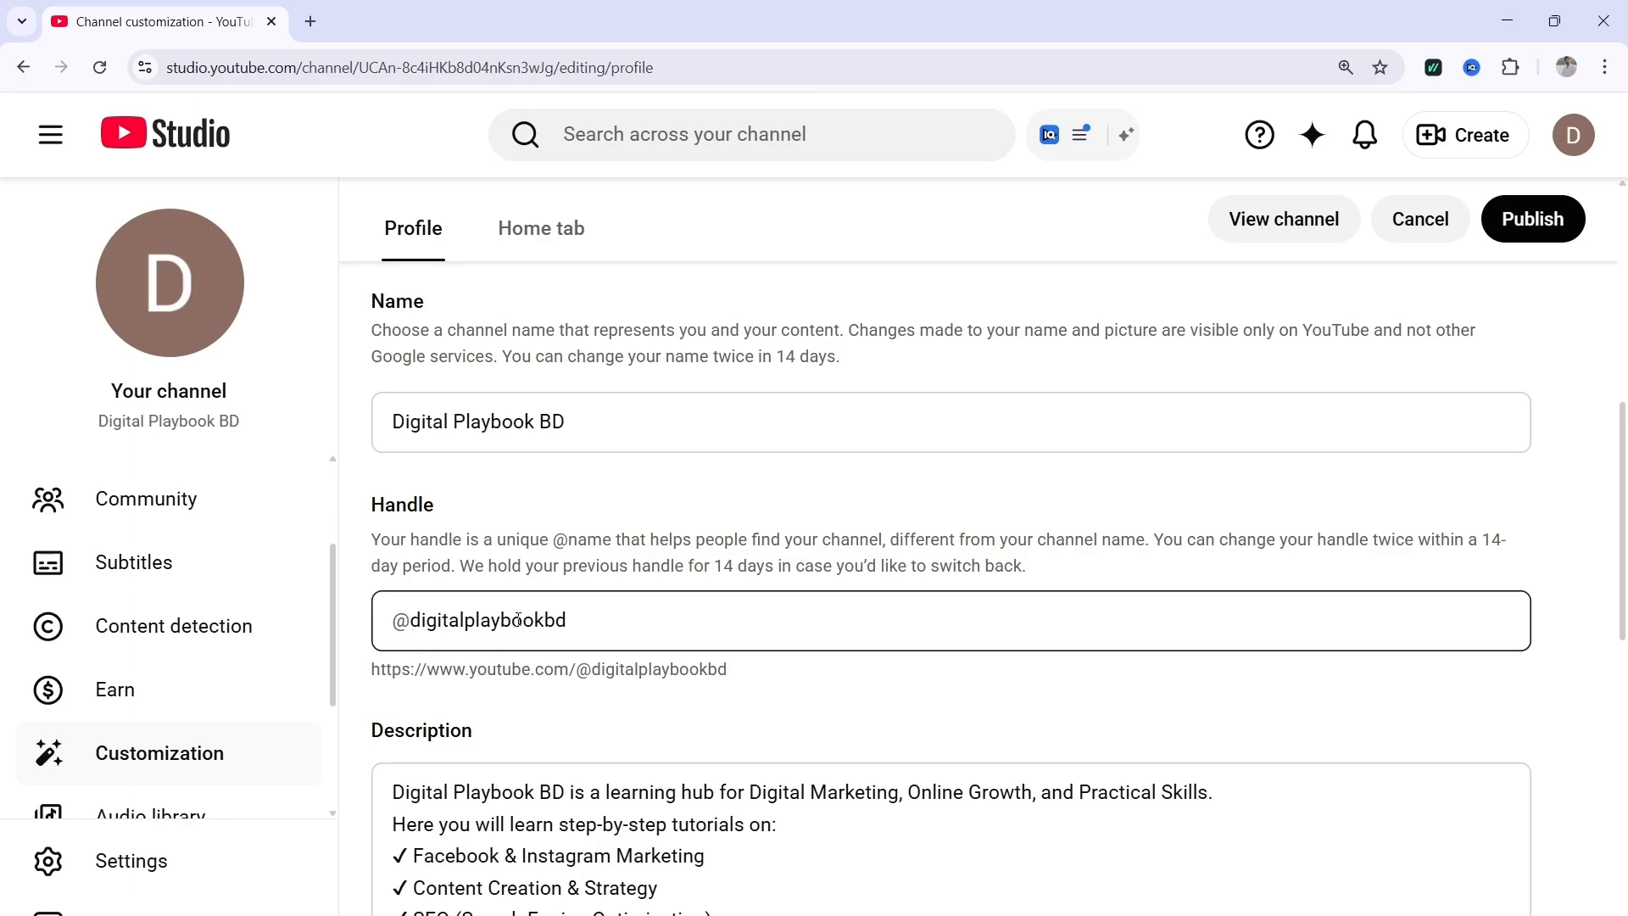
scroll(639, 585, down, 2)
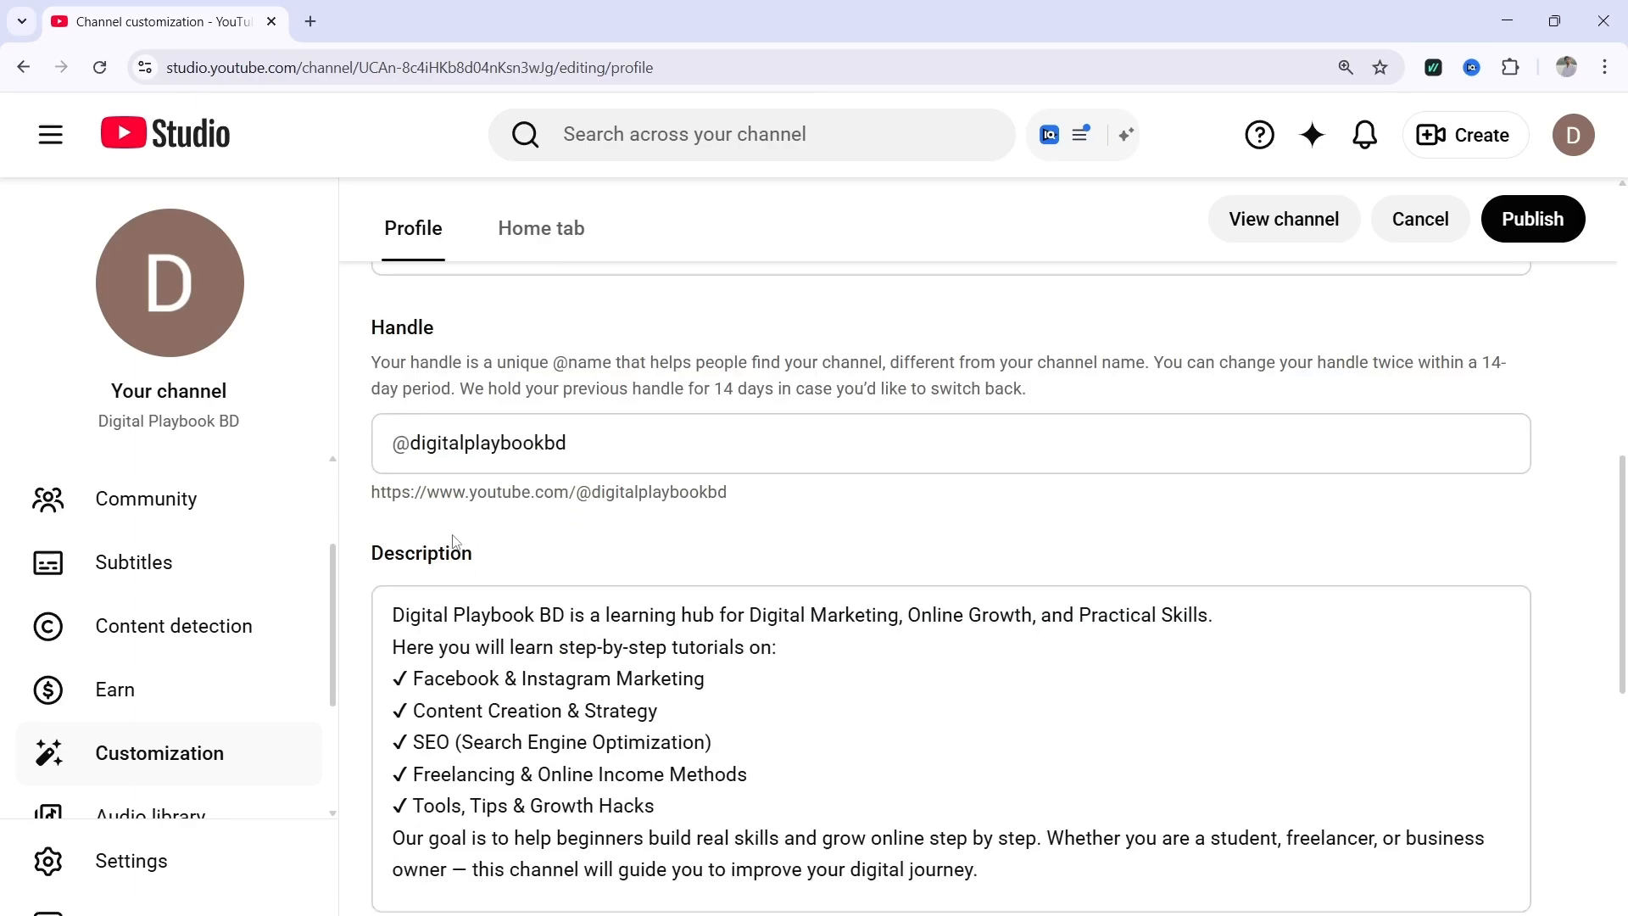
scroll(797, 496, down, 2)
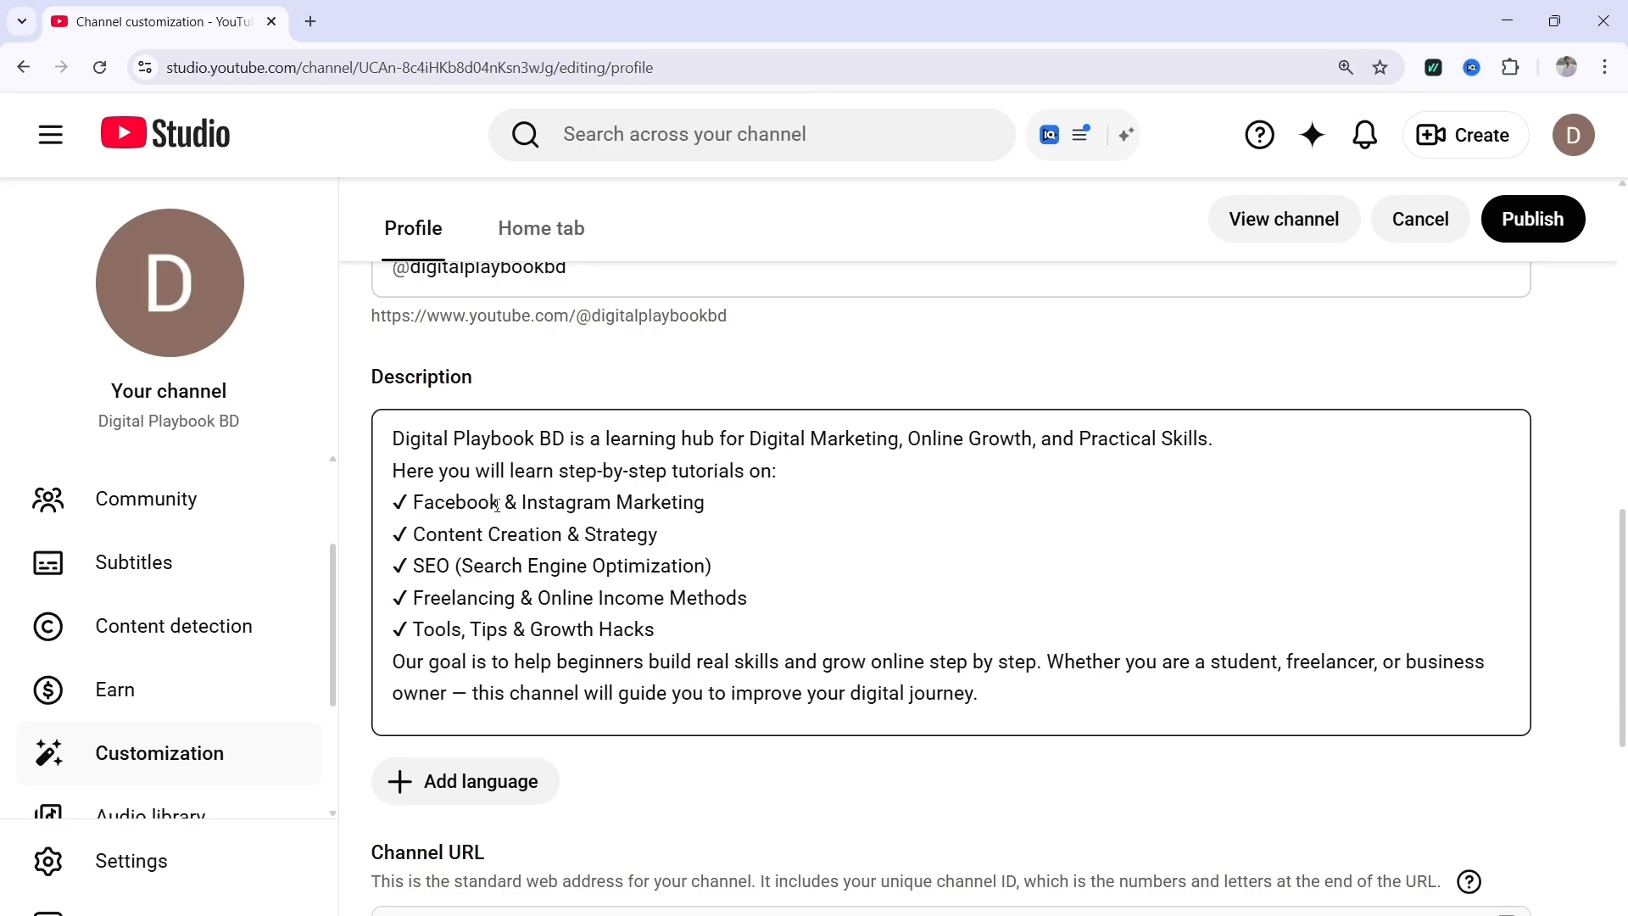
scroll(687, 548, down, 2)
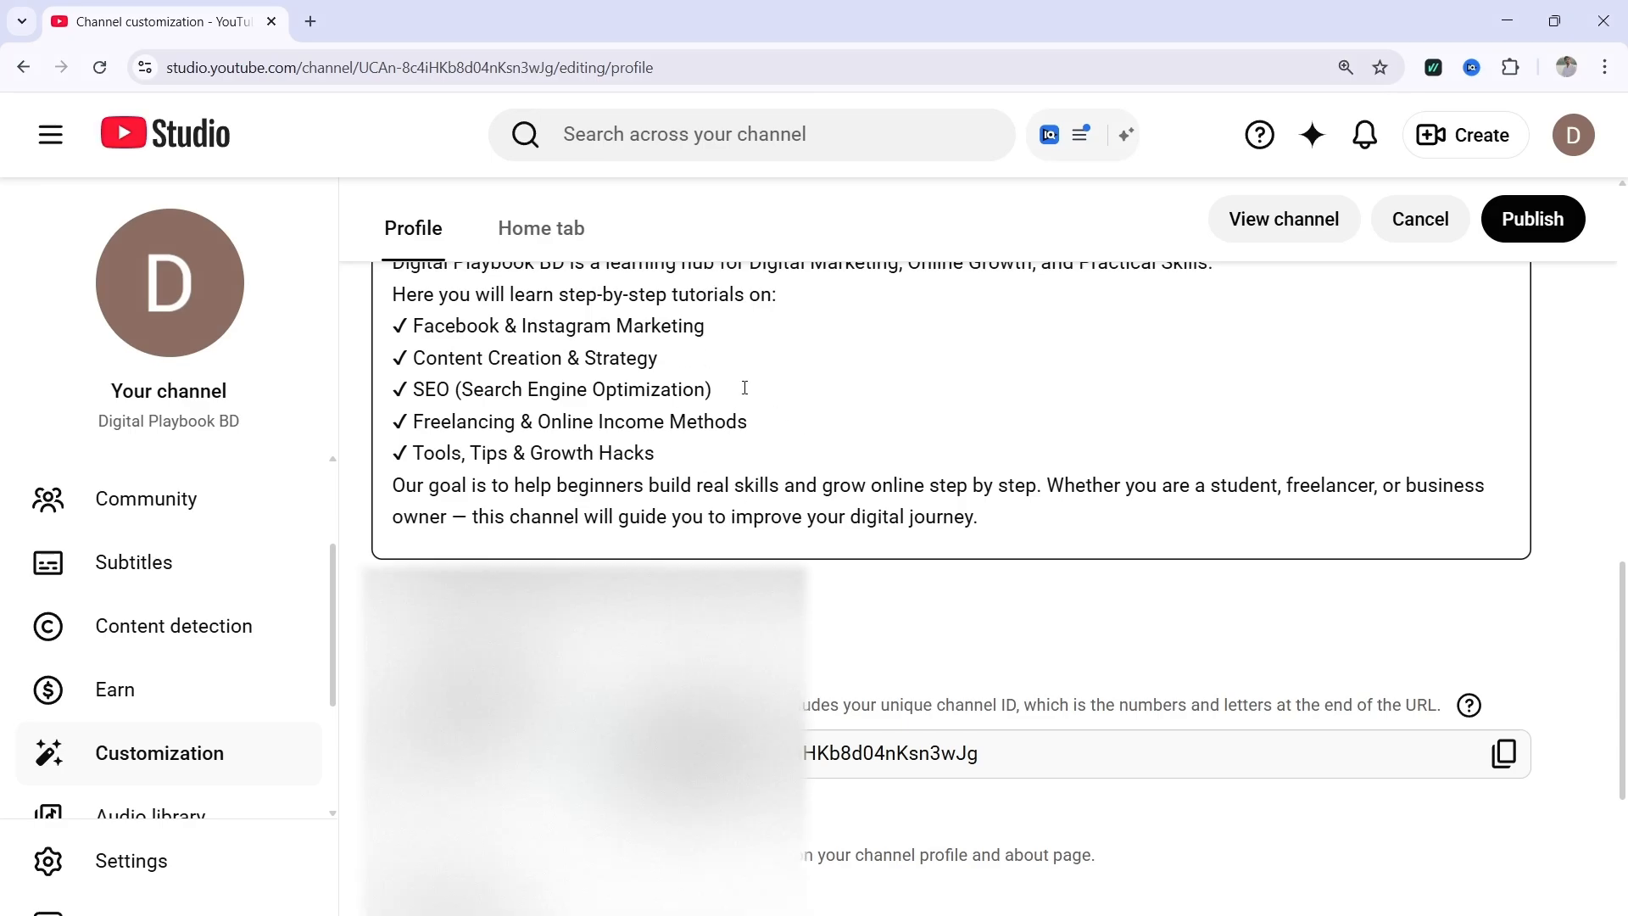
scroll(745, 387, down, 6)
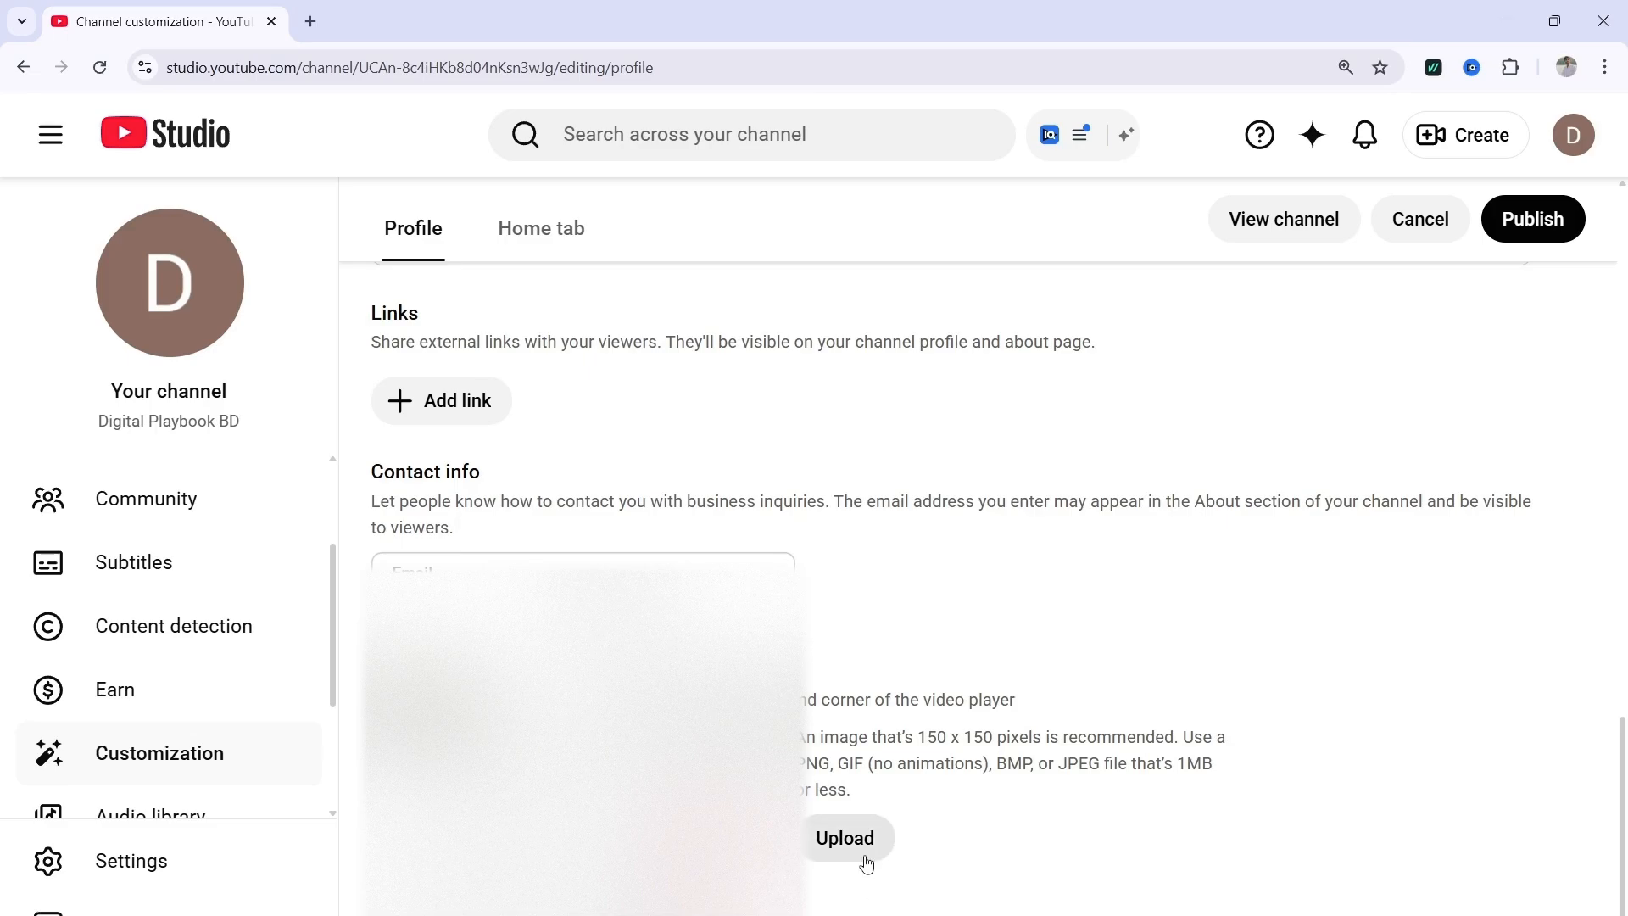
Publish the new banner and profile picture, and reload the customization page
scroll(812, 762, up, 15)
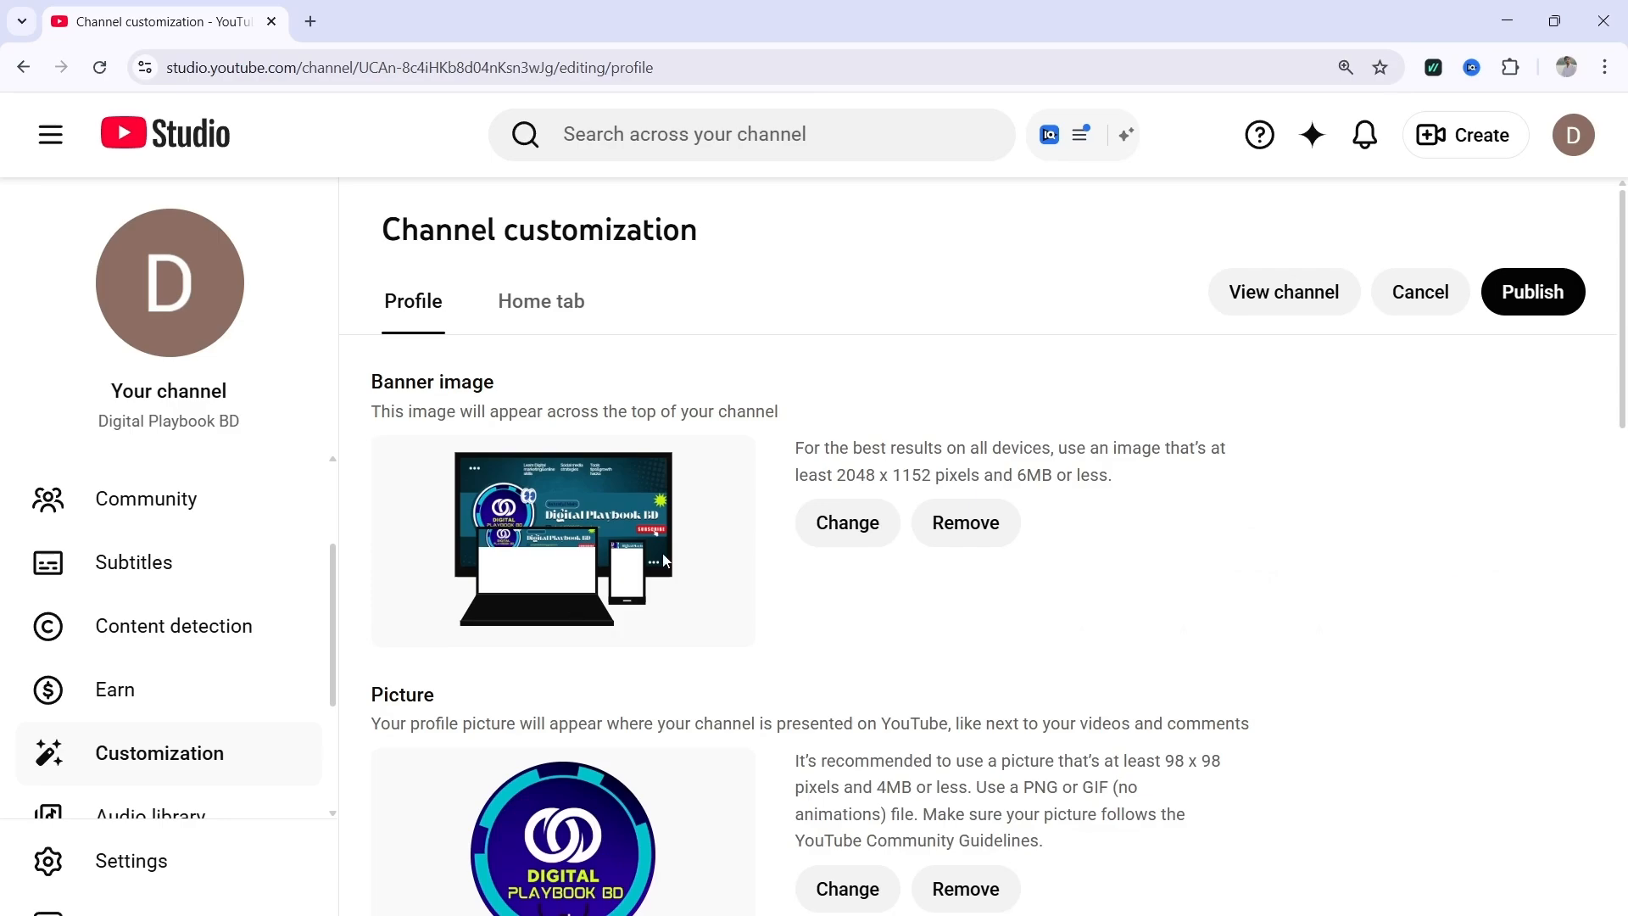
click(1535, 303)
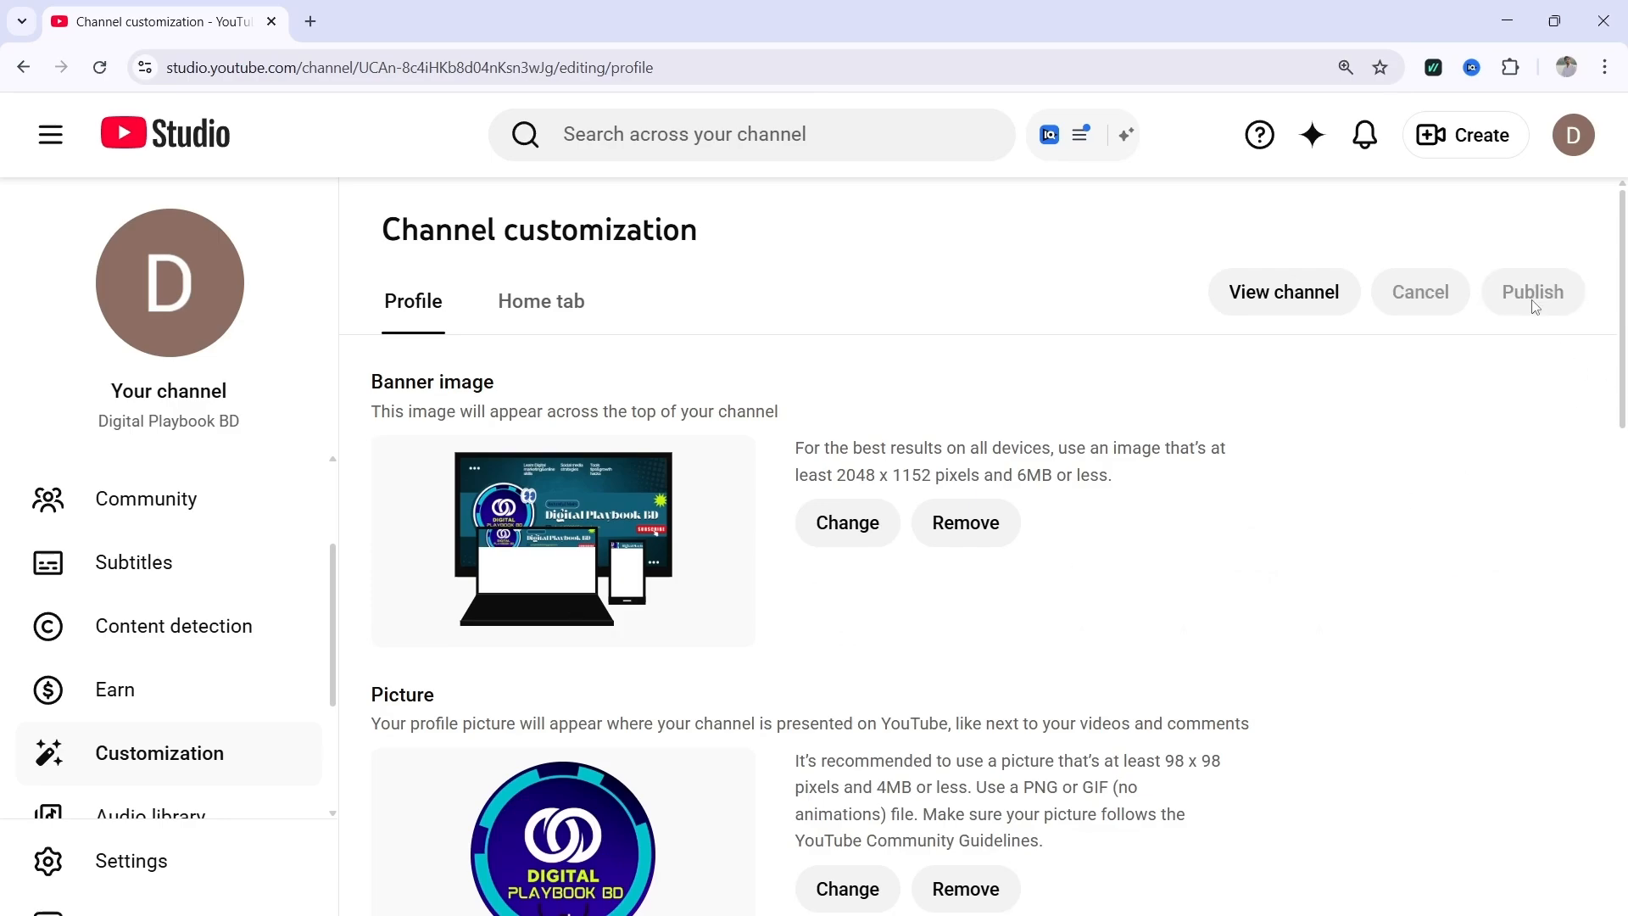
right_click(885, 313)
click(976, 397)
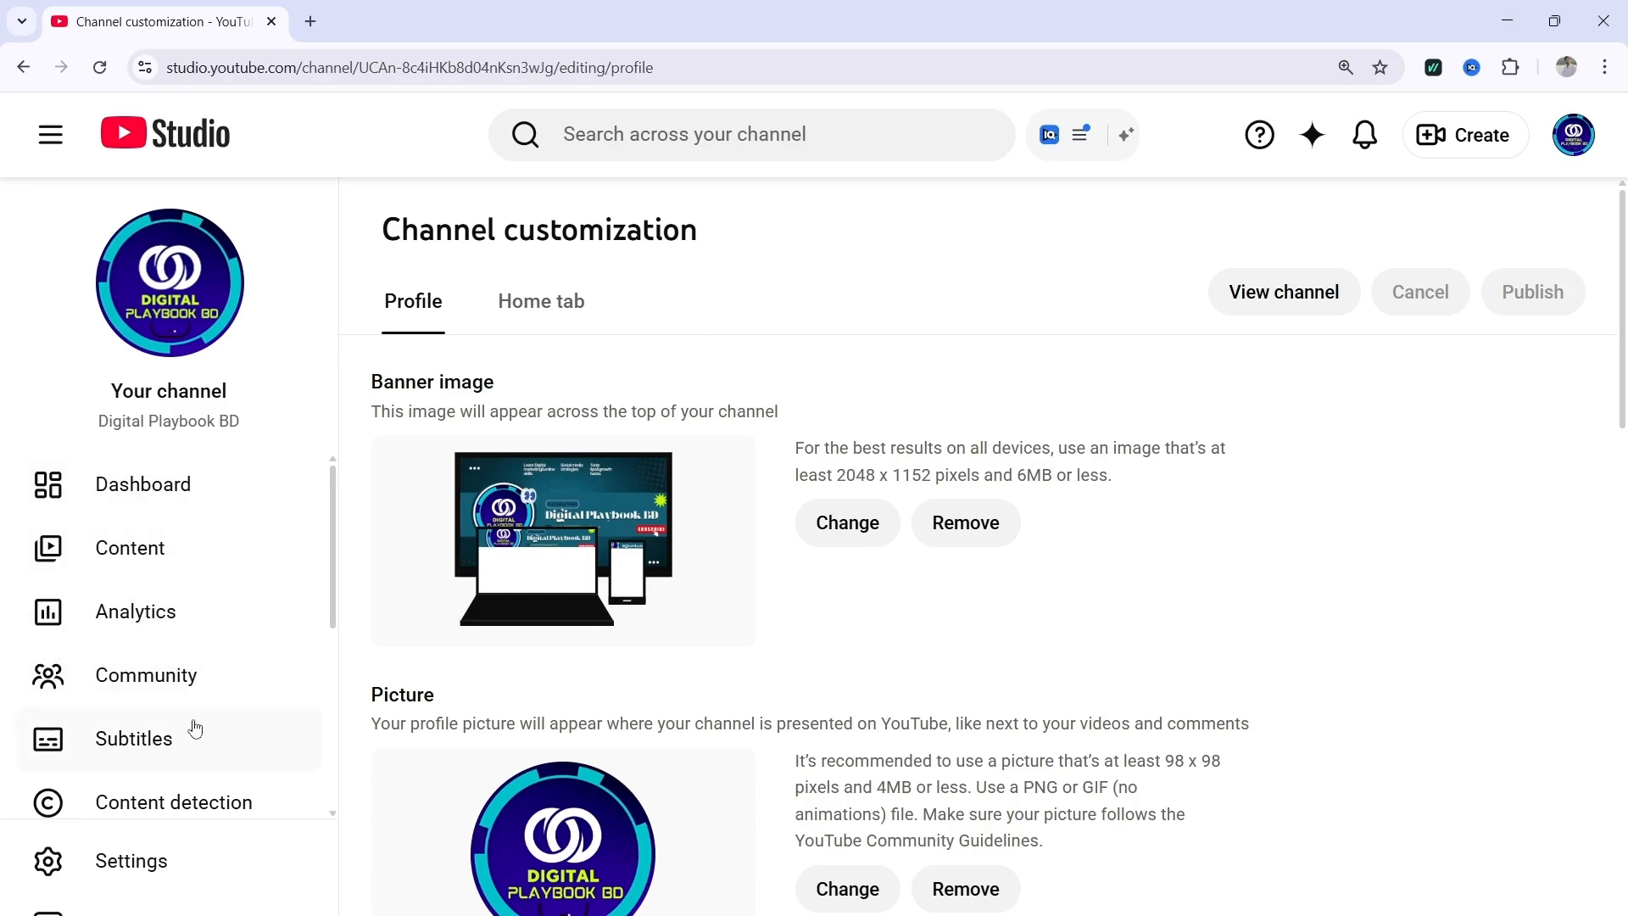
Look through the Studio sections and open the channel dashboard
scroll(191, 721, down, 2)
scroll(211, 665, down, 2)
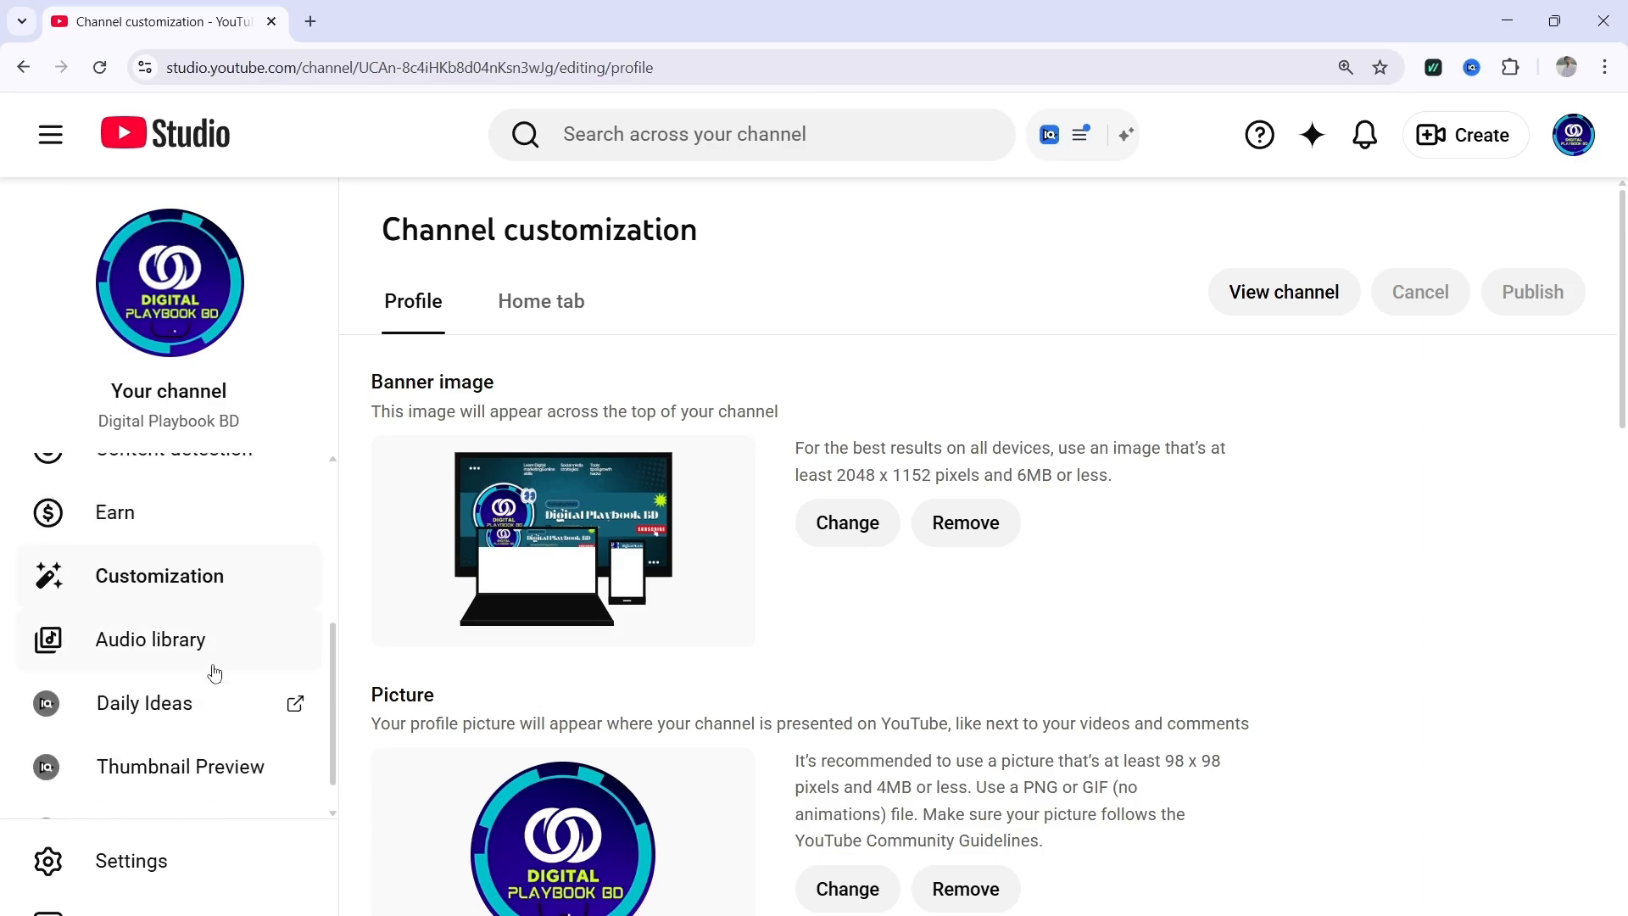
scroll(218, 600, up, 2)
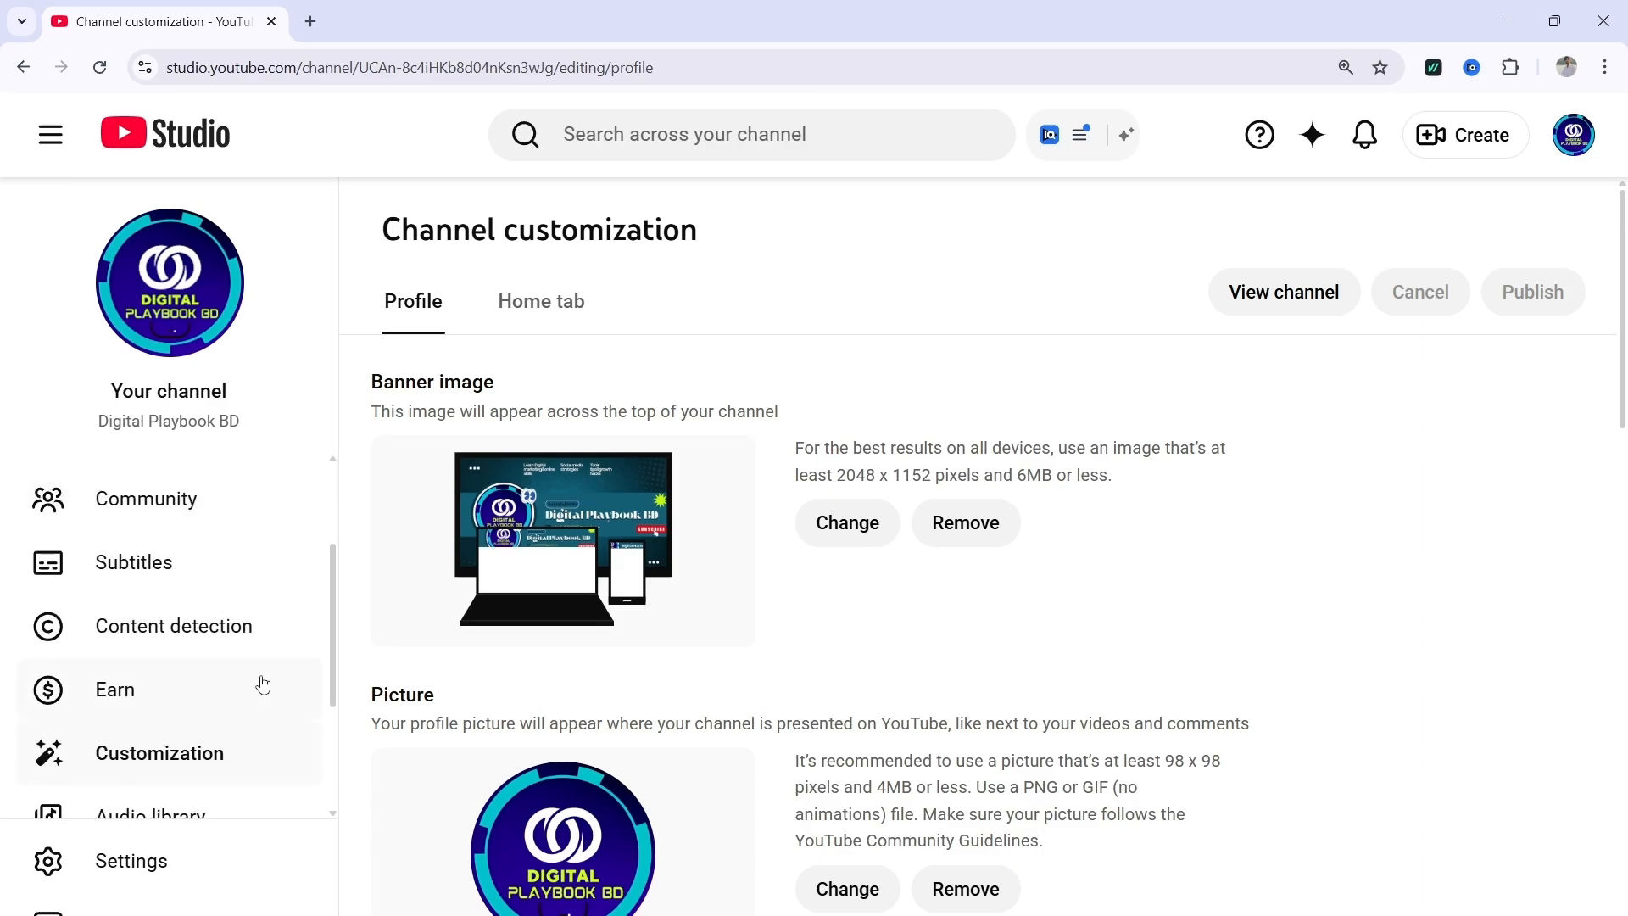
scroll(257, 679, up, 2)
click(179, 501)
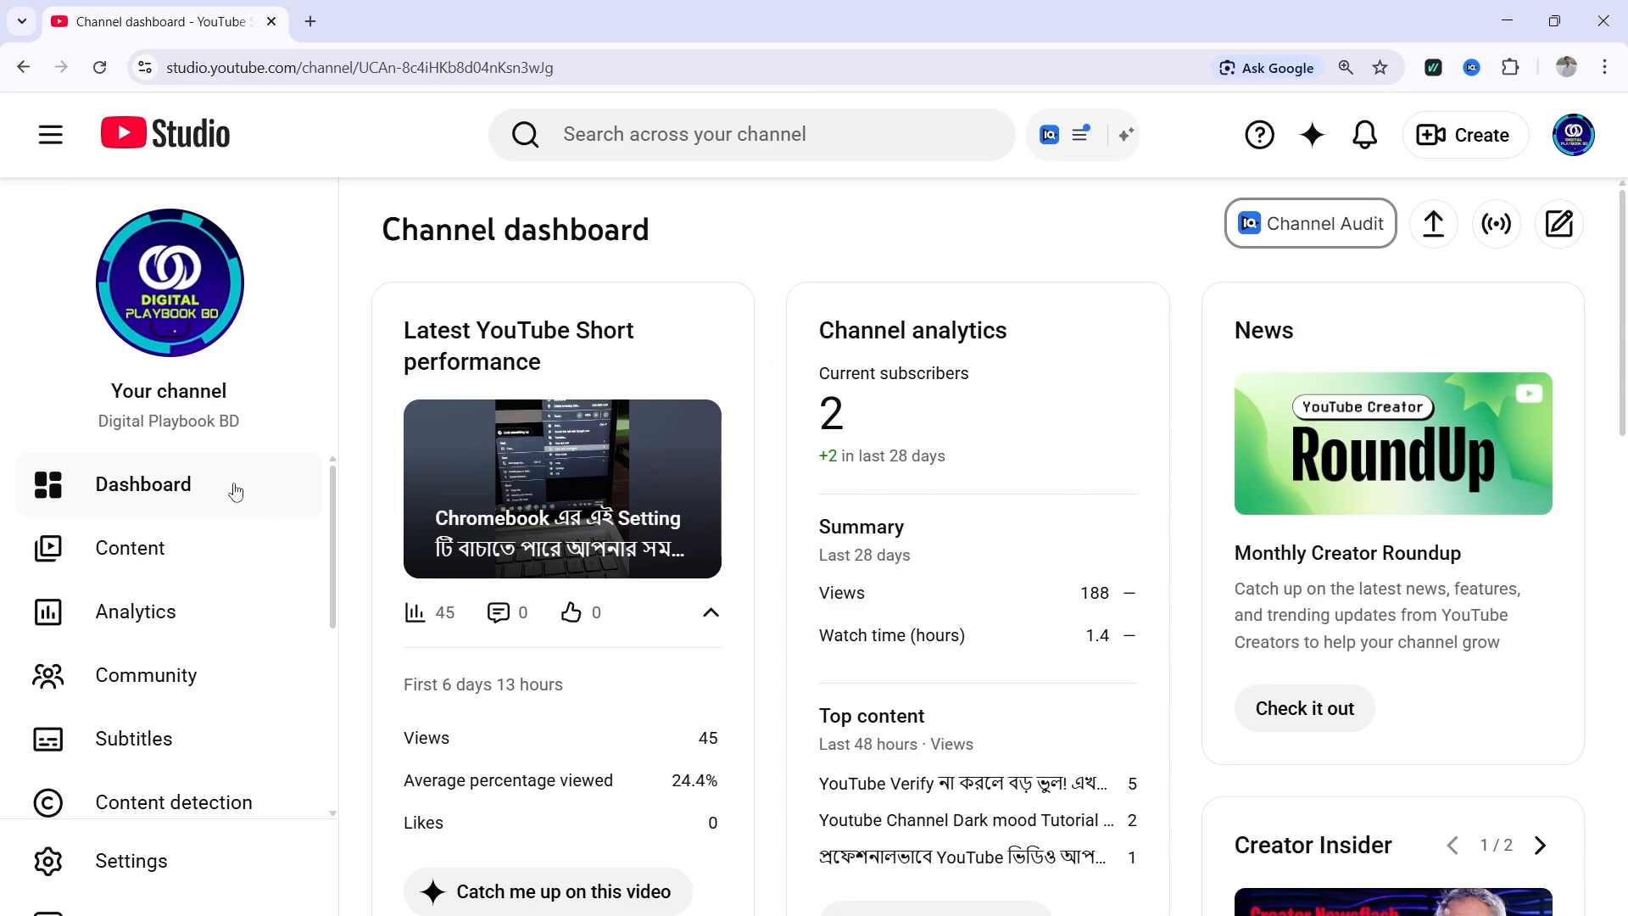
Open the channel content page and look over the list of uploaded videos
click(144, 553)
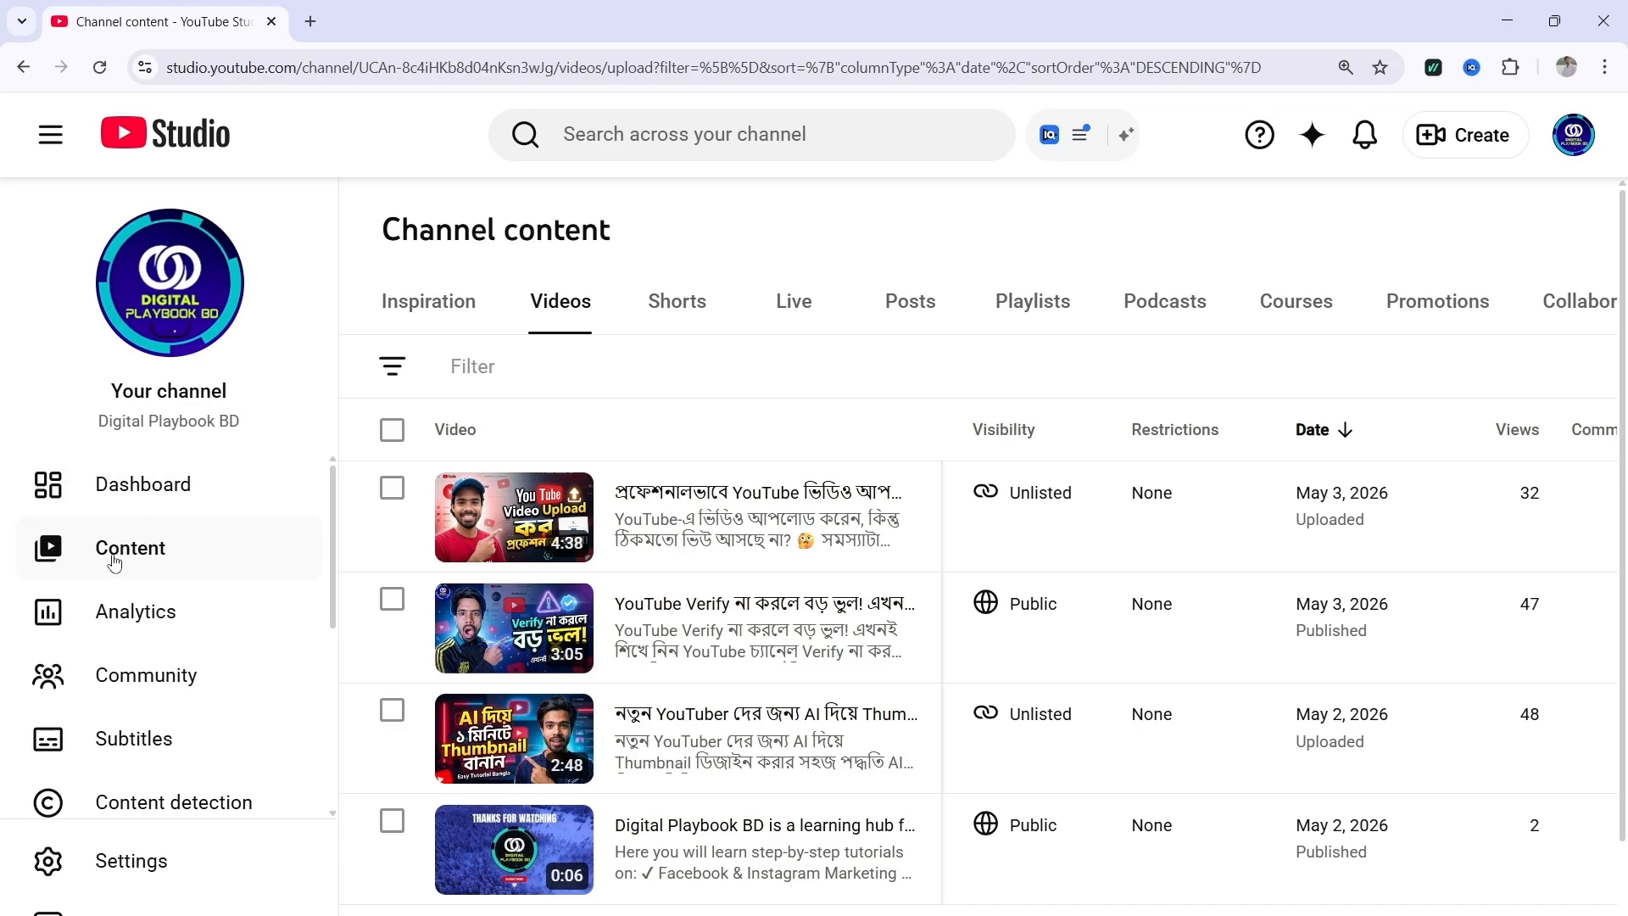
mouse_move(367, 492)
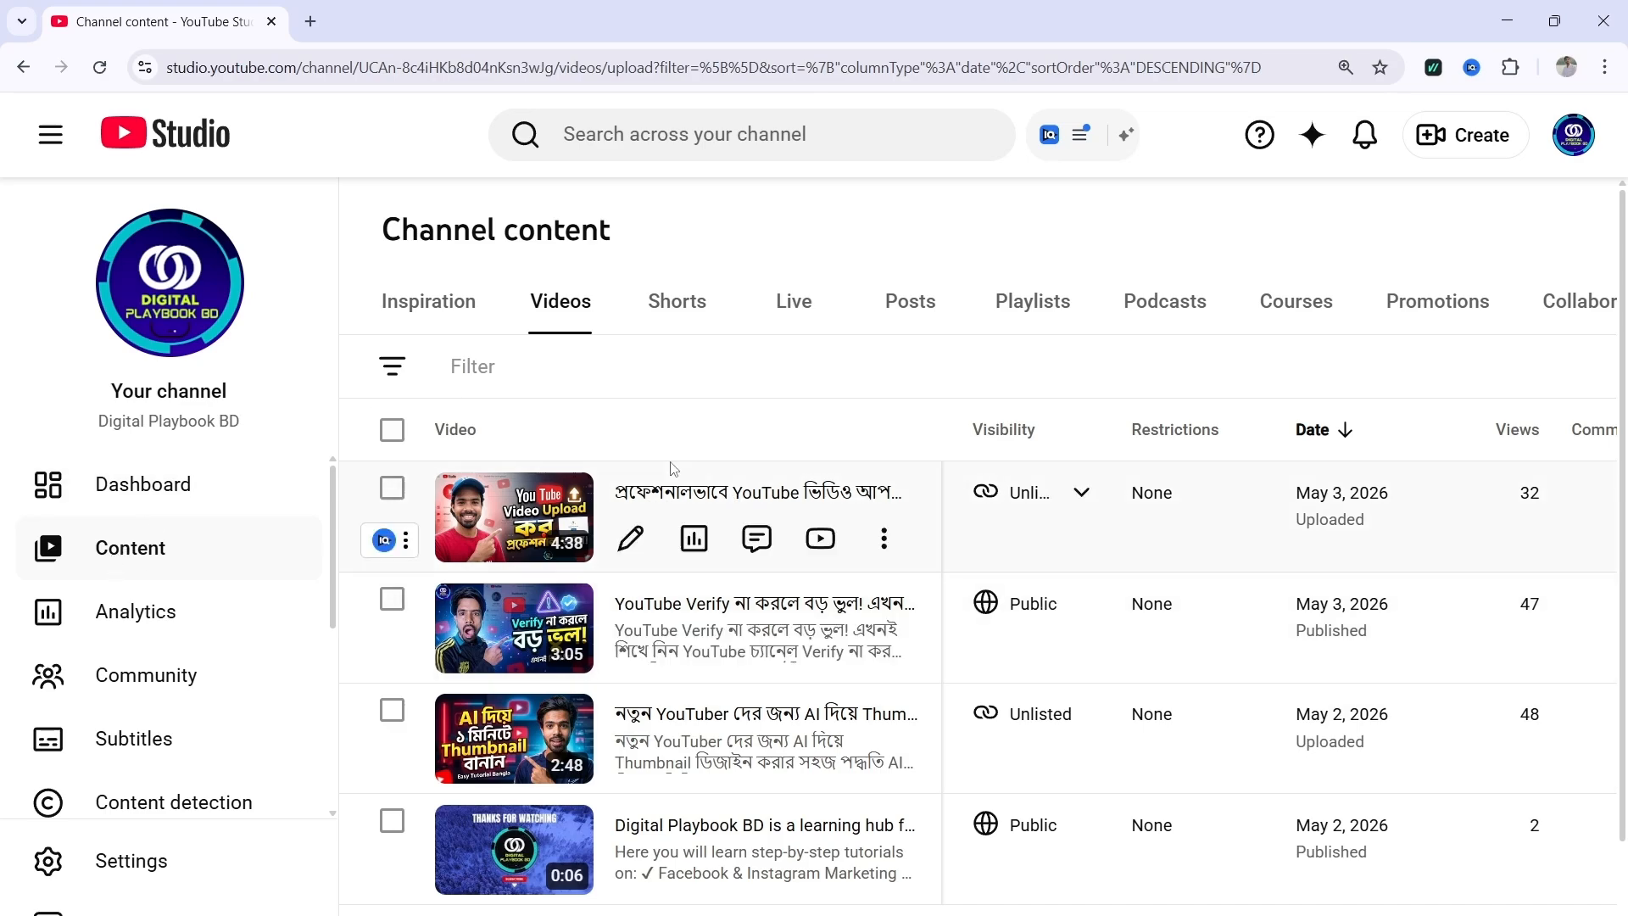
scroll(685, 538, down, 1)
scroll(670, 577, up, 1)
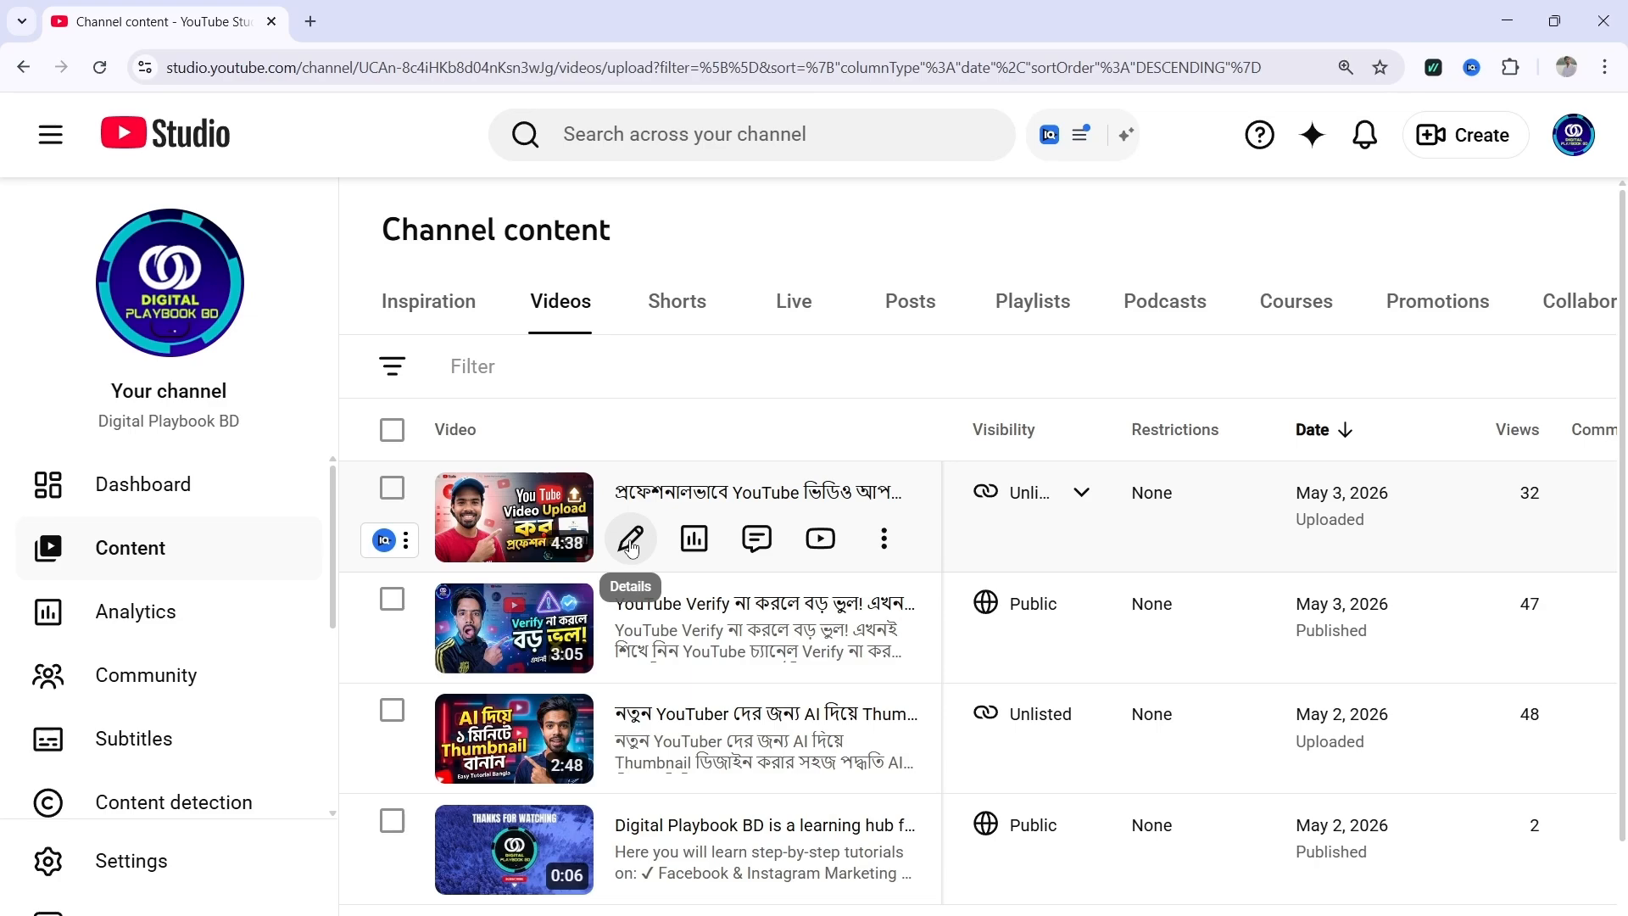
Open the channel analytics and view the content and audience reports
click(126, 616)
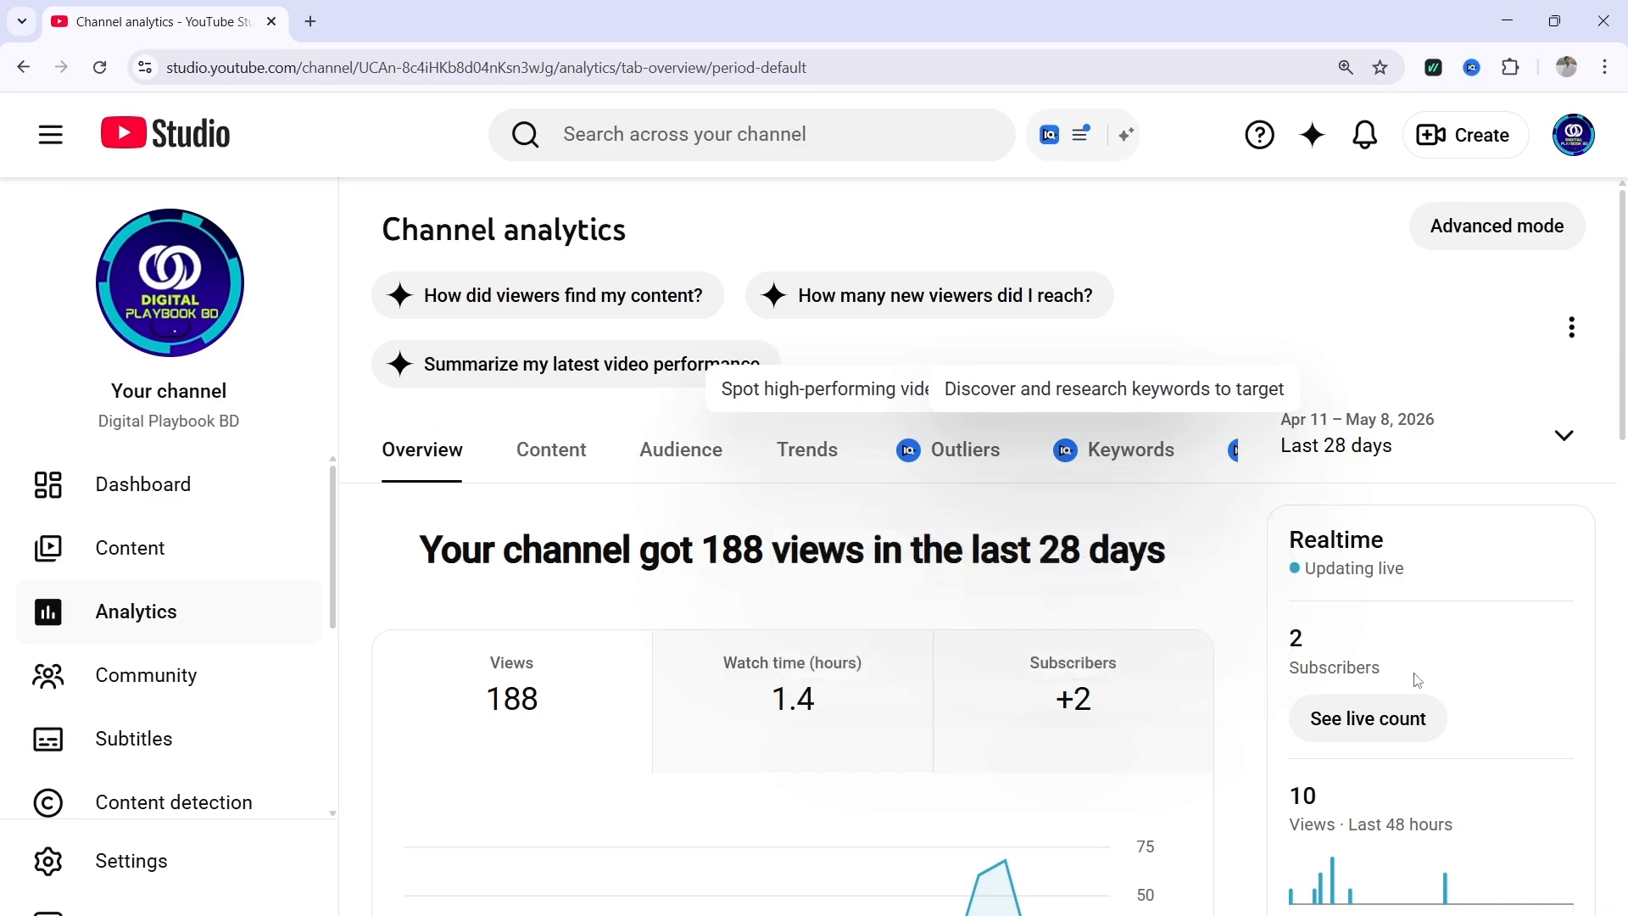
click(593, 464)
click(674, 450)
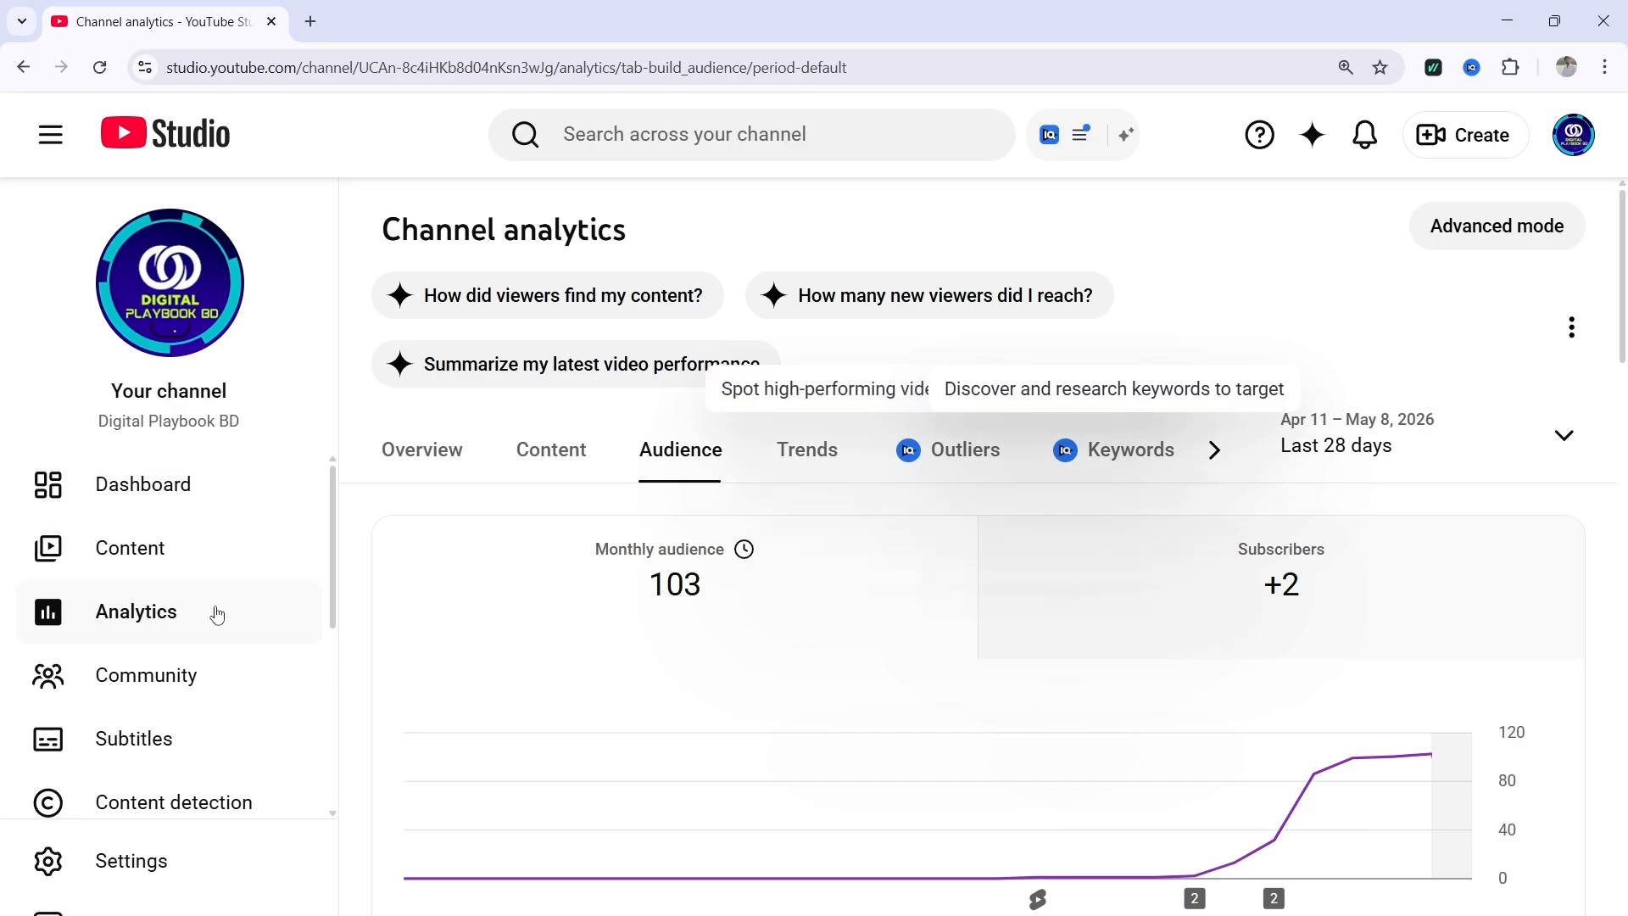
Open the channel's Community section and view the viewer posts
scroll(212, 610, down, 3)
click(146, 509)
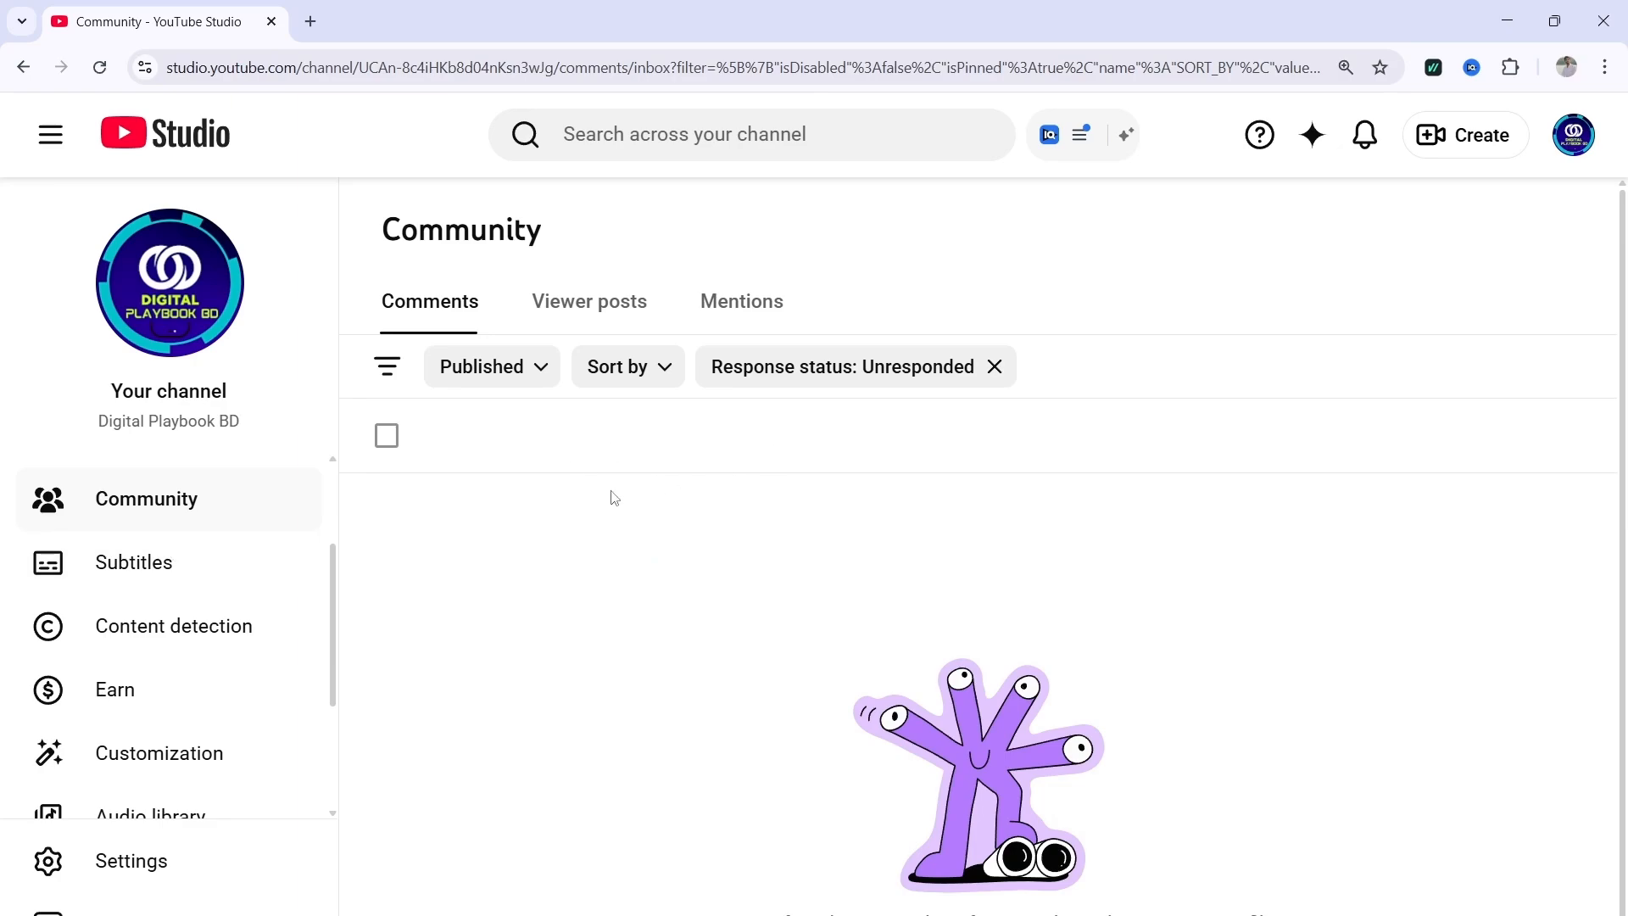
click(593, 307)
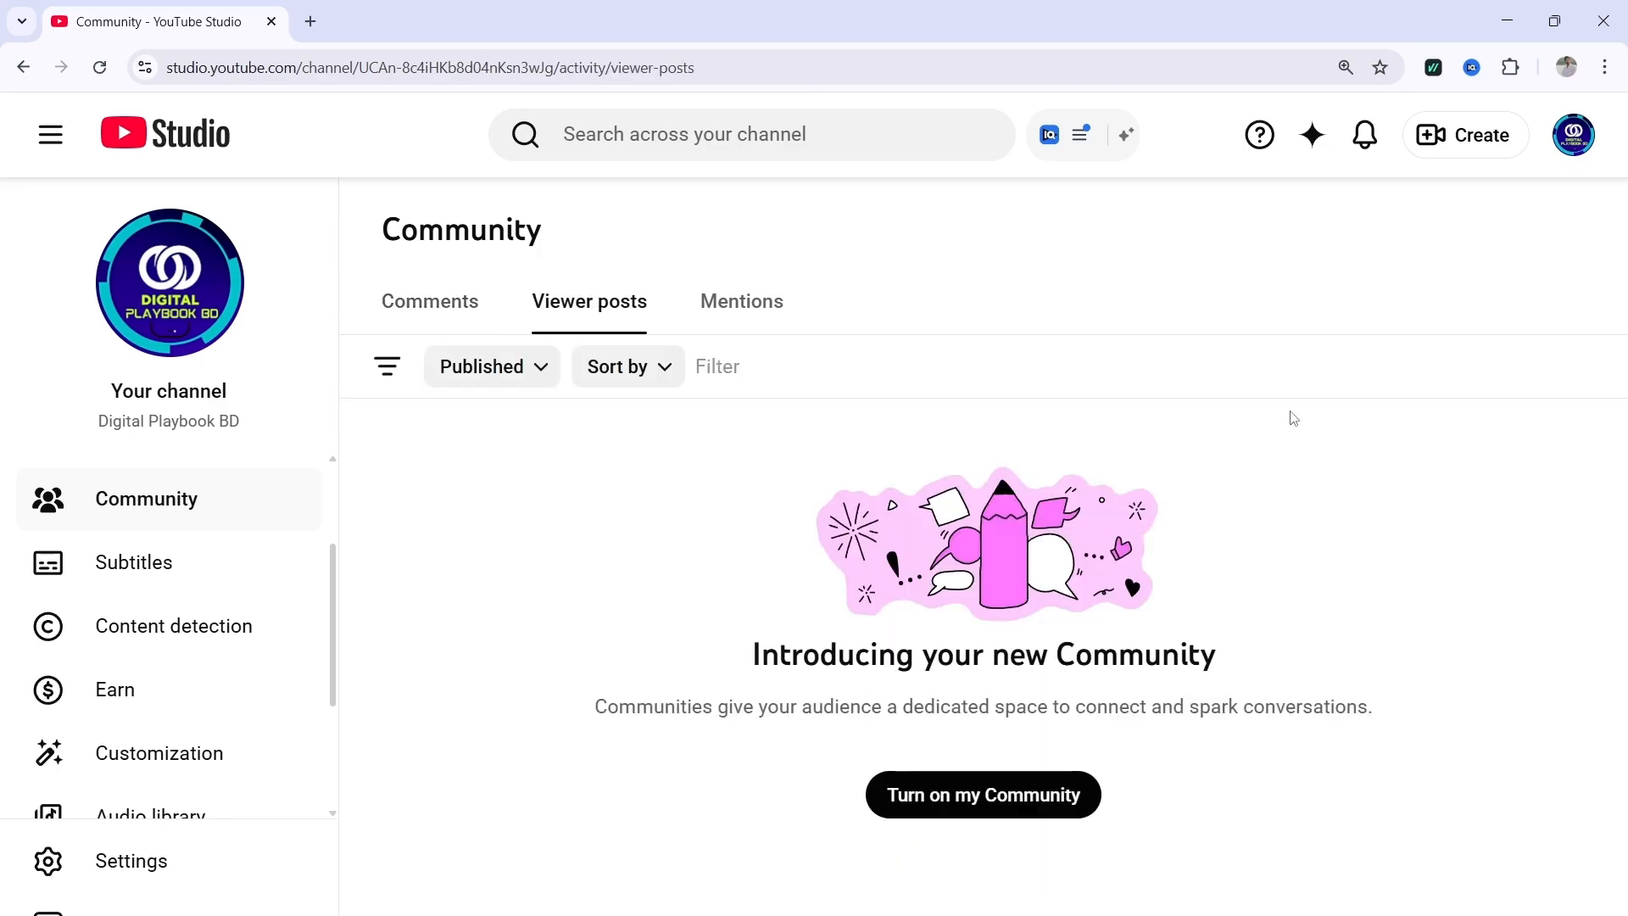
View the channel's subtitles page and its content detection page
click(135, 565)
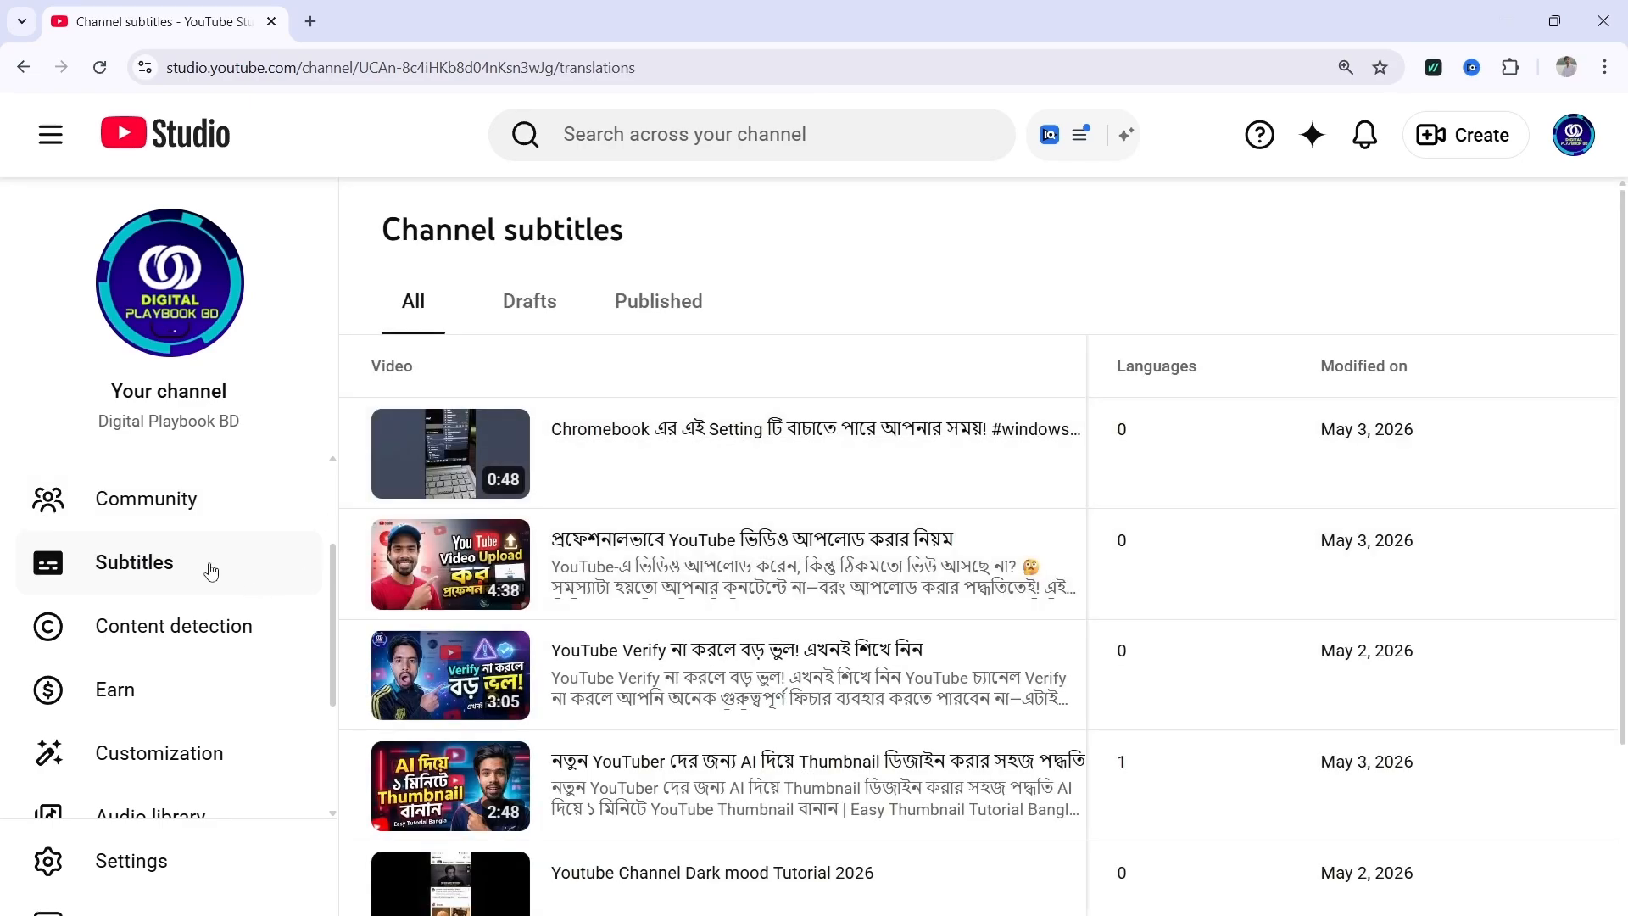
click(215, 629)
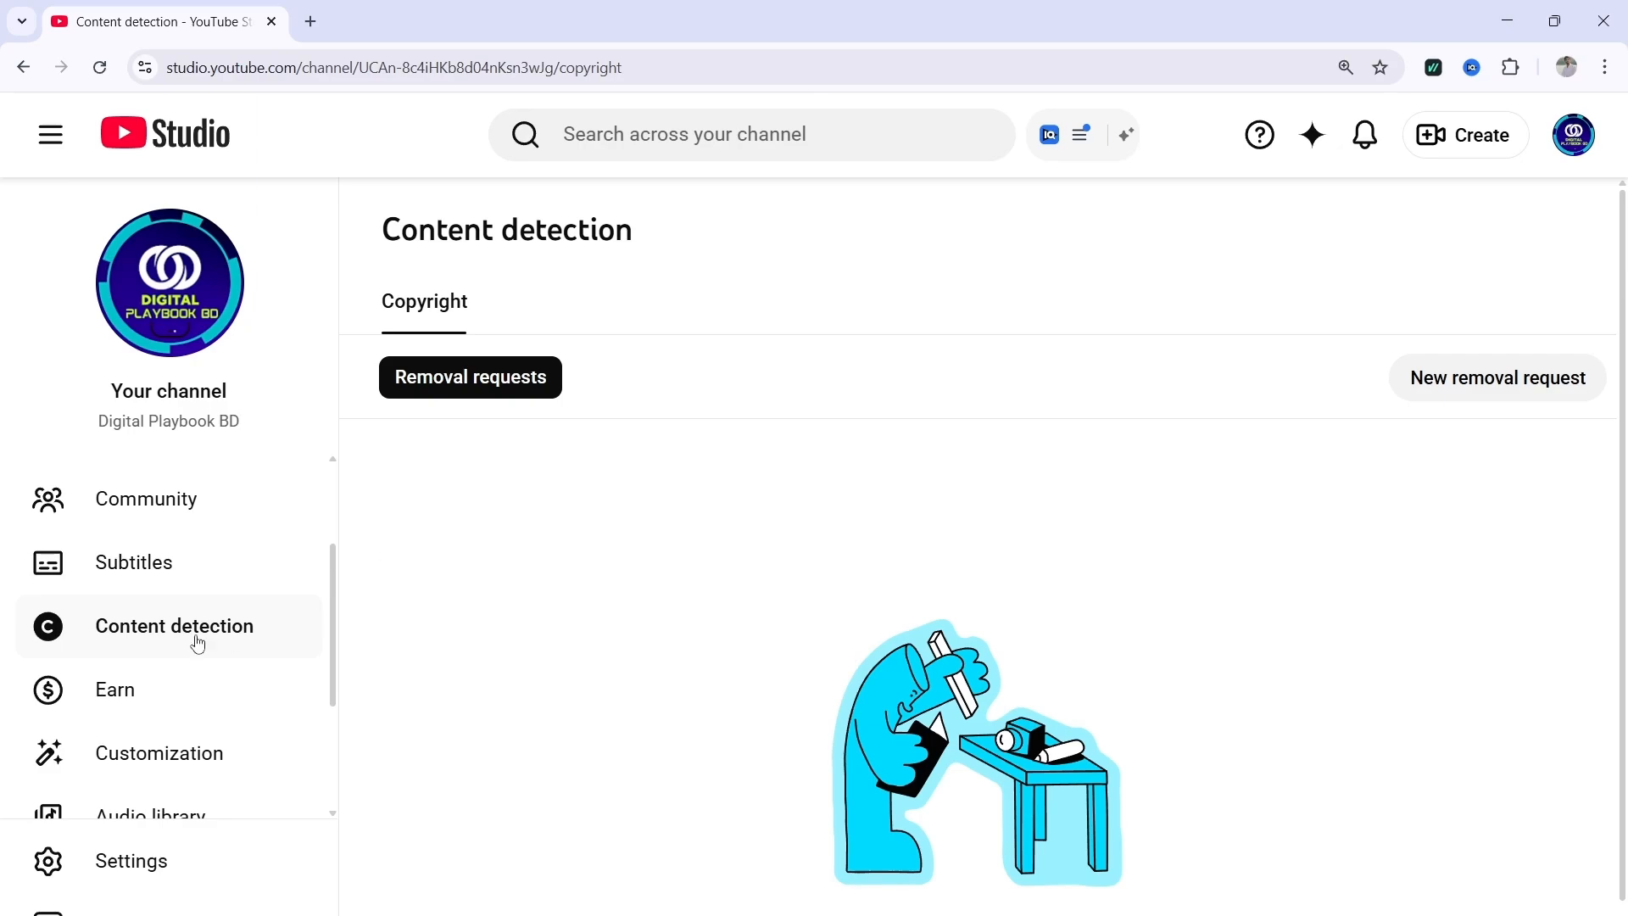
Open the Earn section and review the monetization benefits, eligibility requirements and creator resources
click(116, 696)
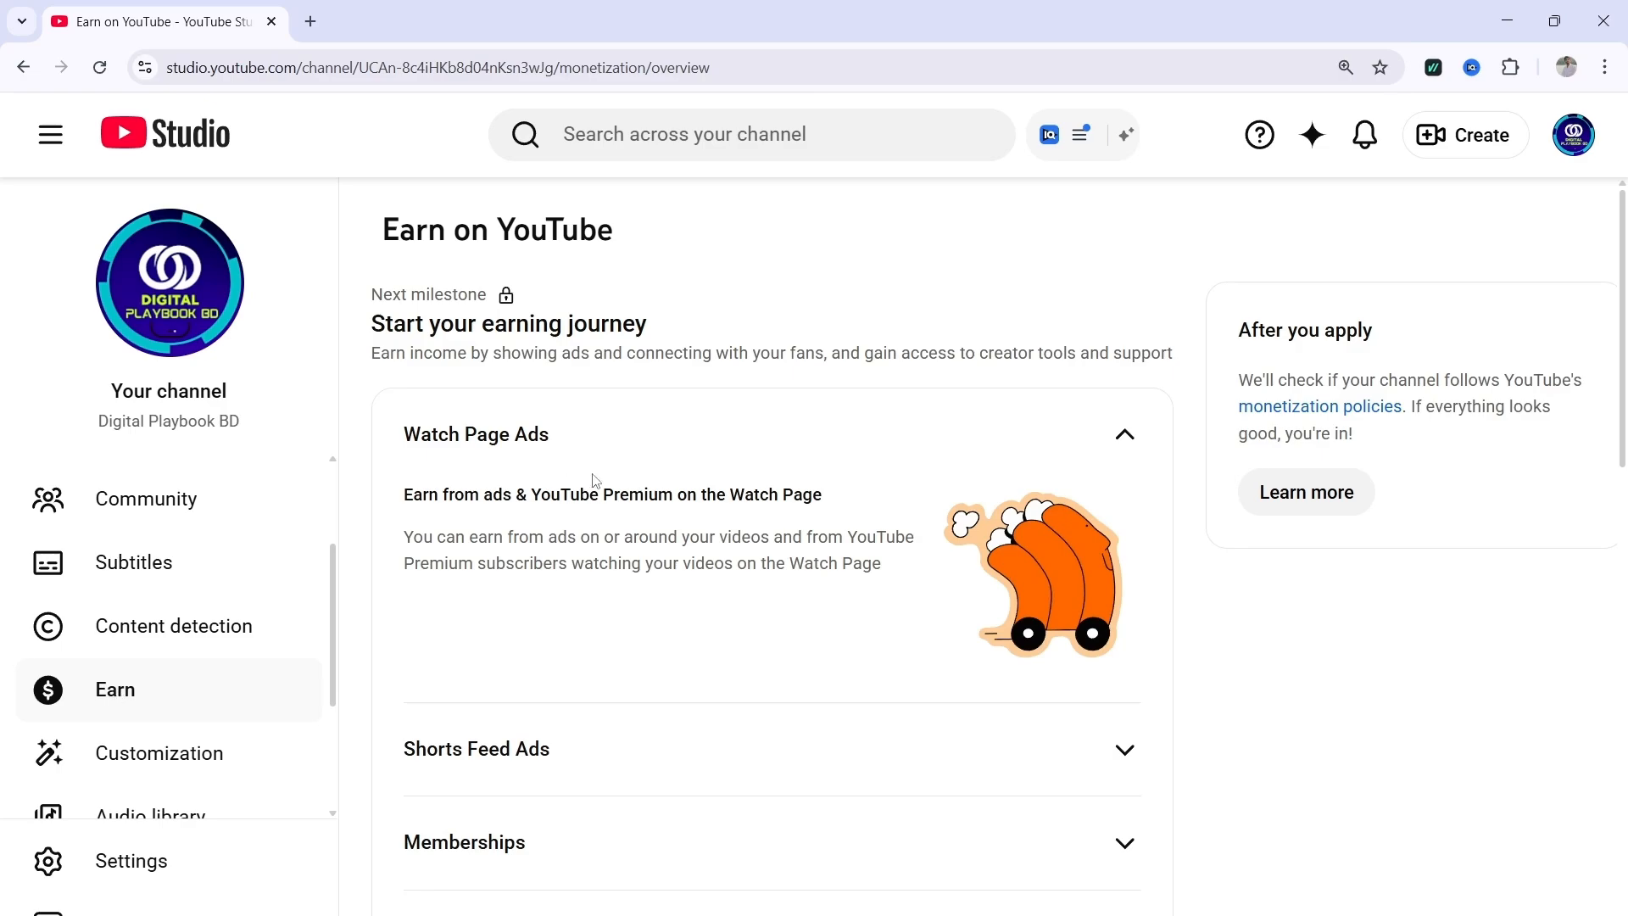
scroll(597, 482, down, 4)
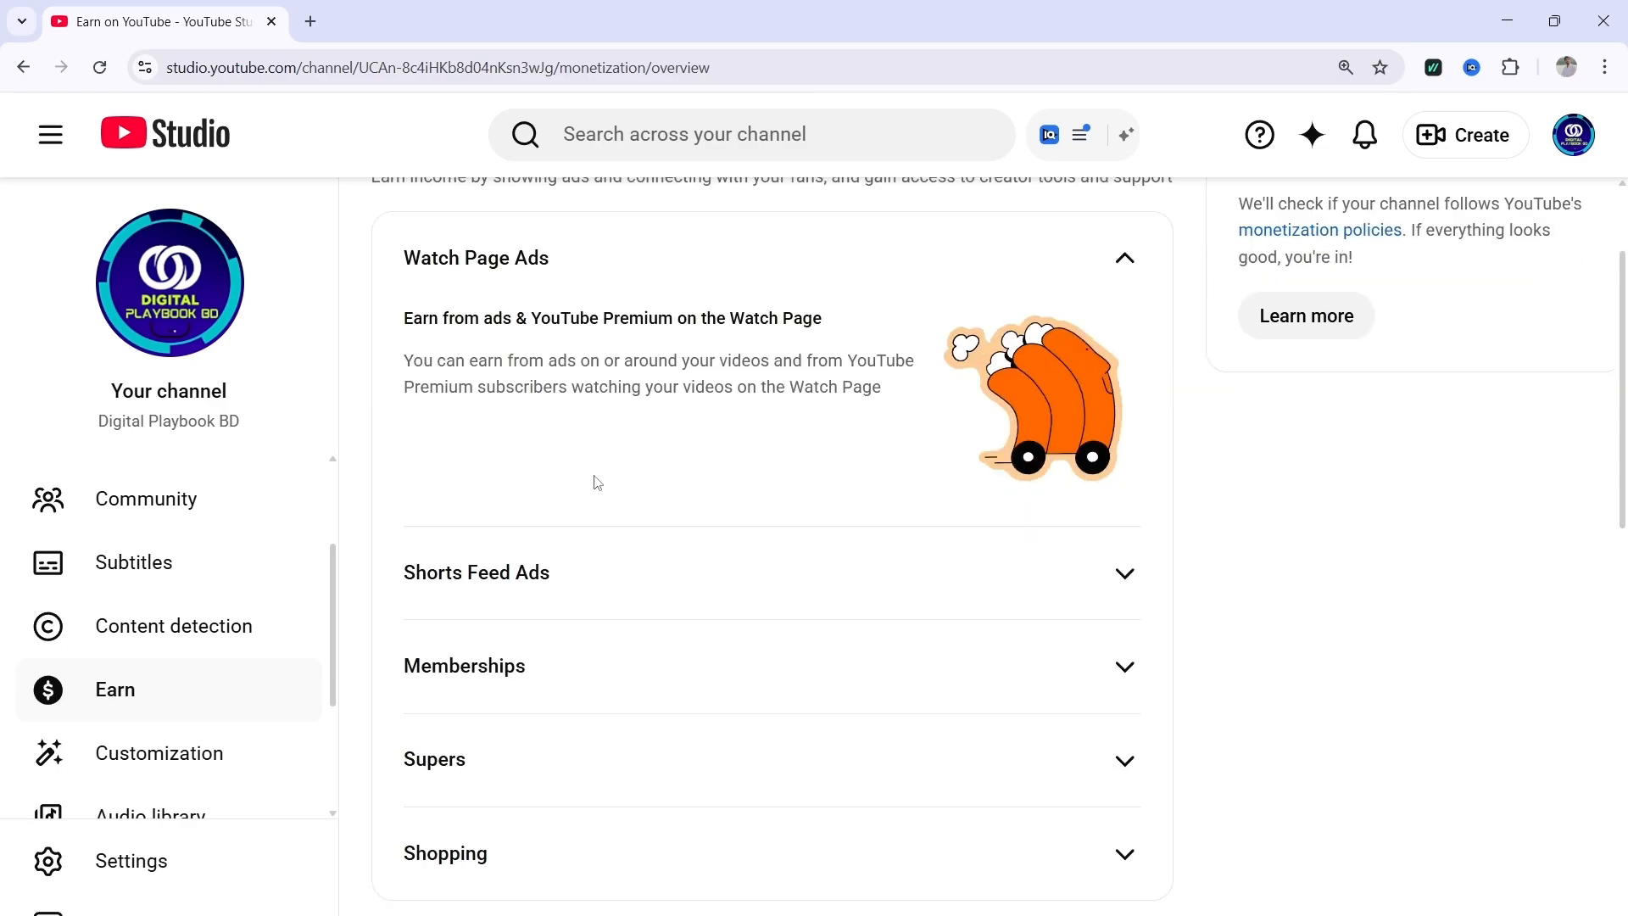
scroll(597, 486, down, 2)
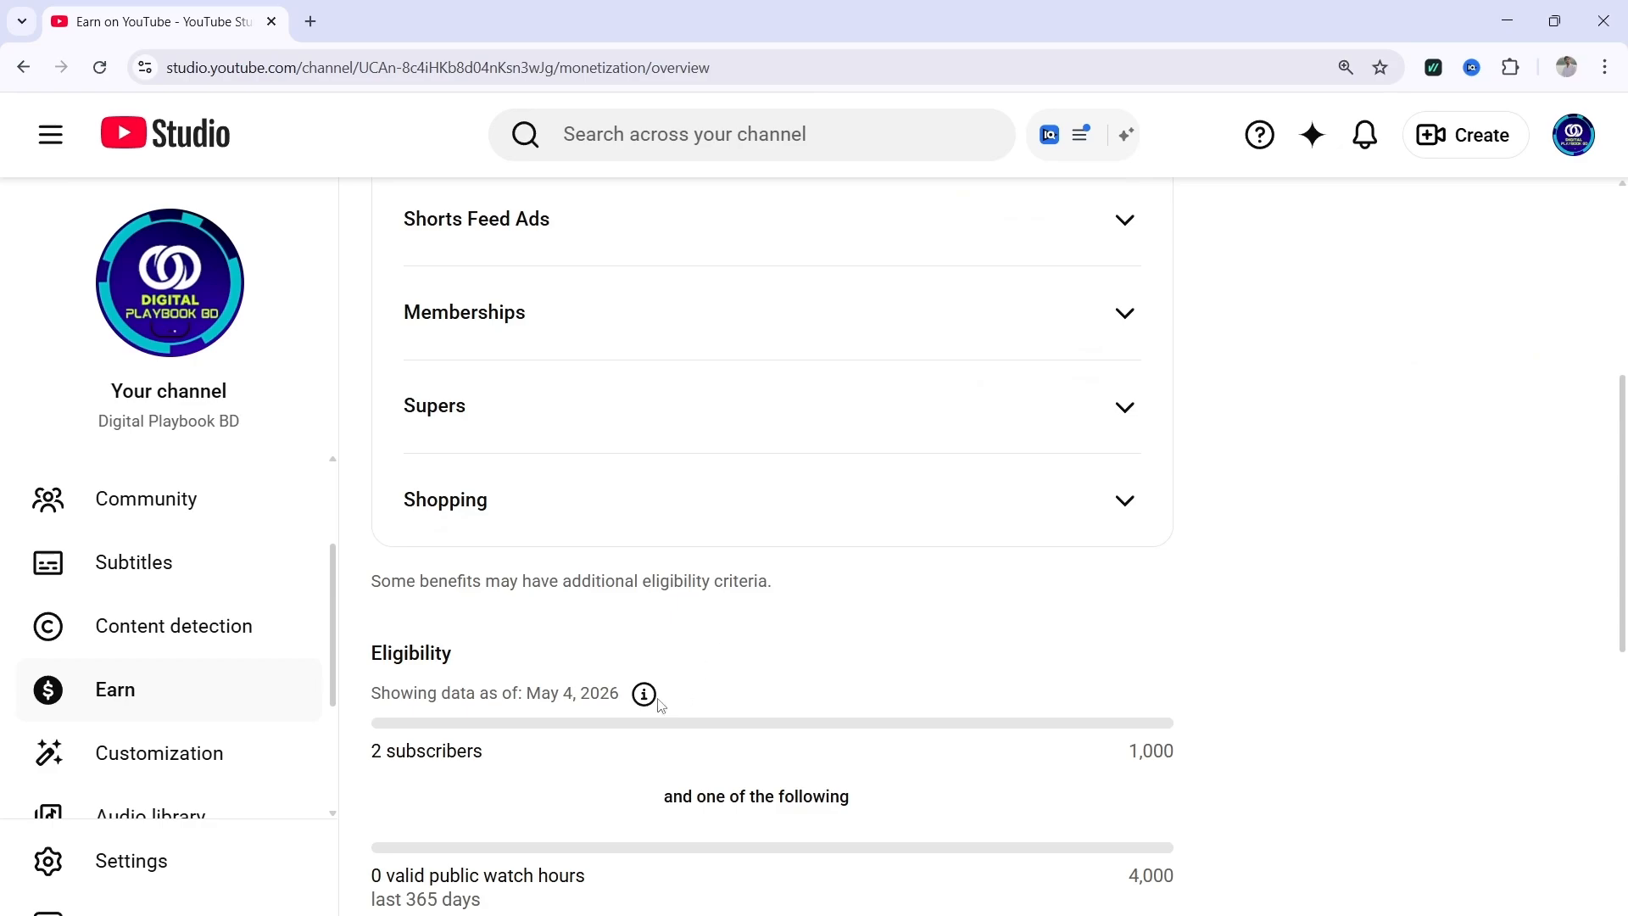
scroll(766, 499, down, 2)
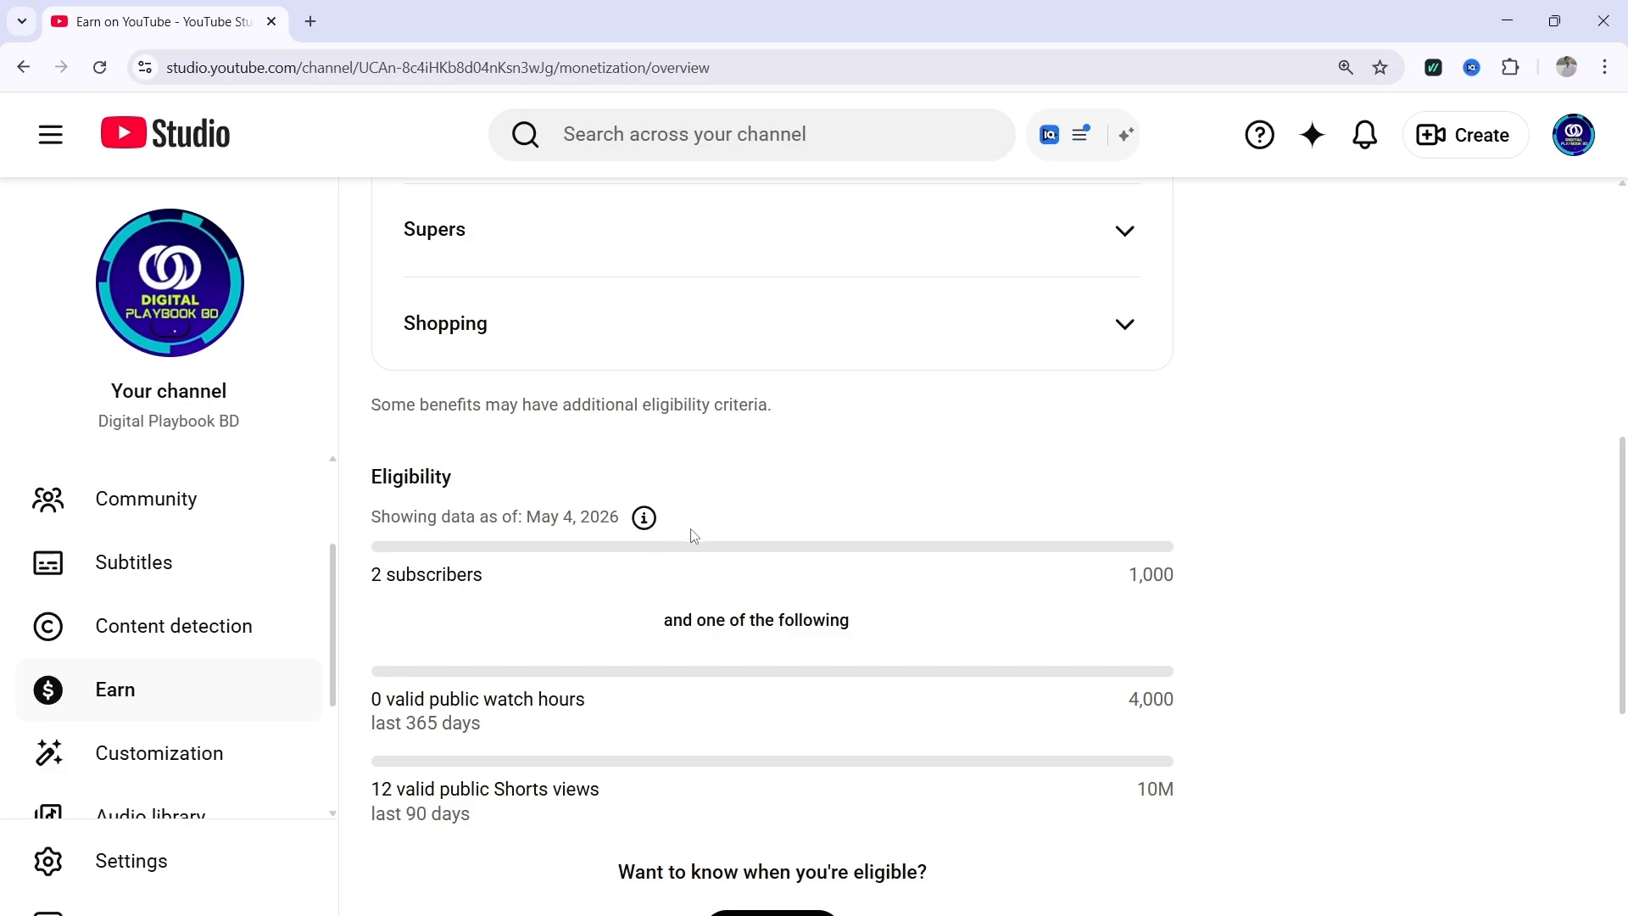
scroll(691, 534, down, 2)
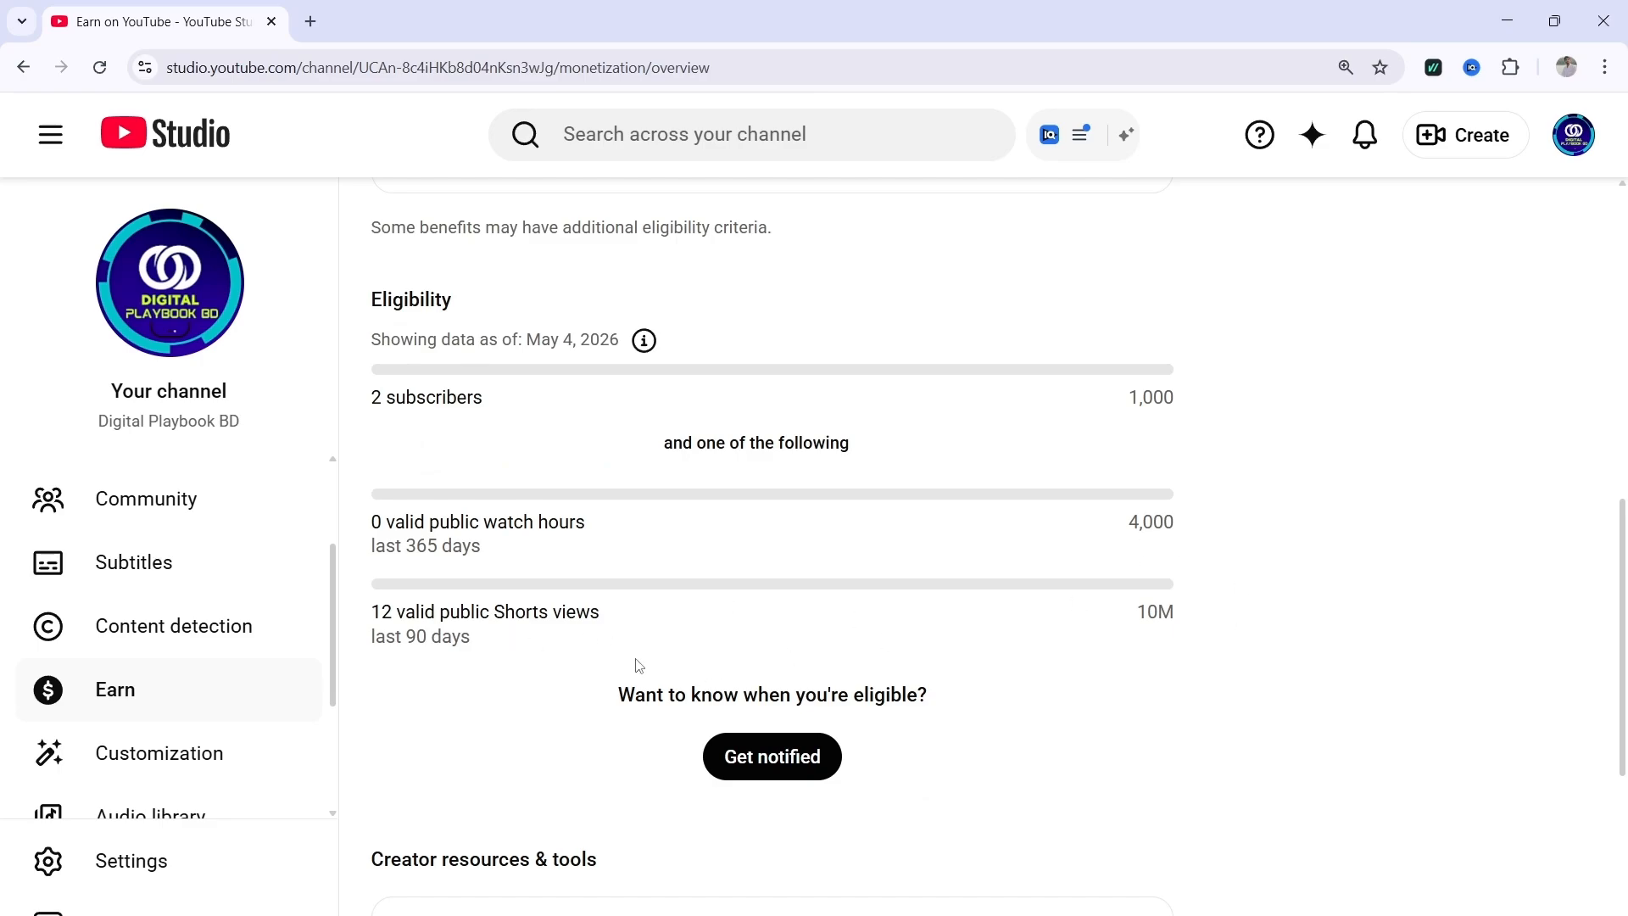
scroll(861, 552, down, 2)
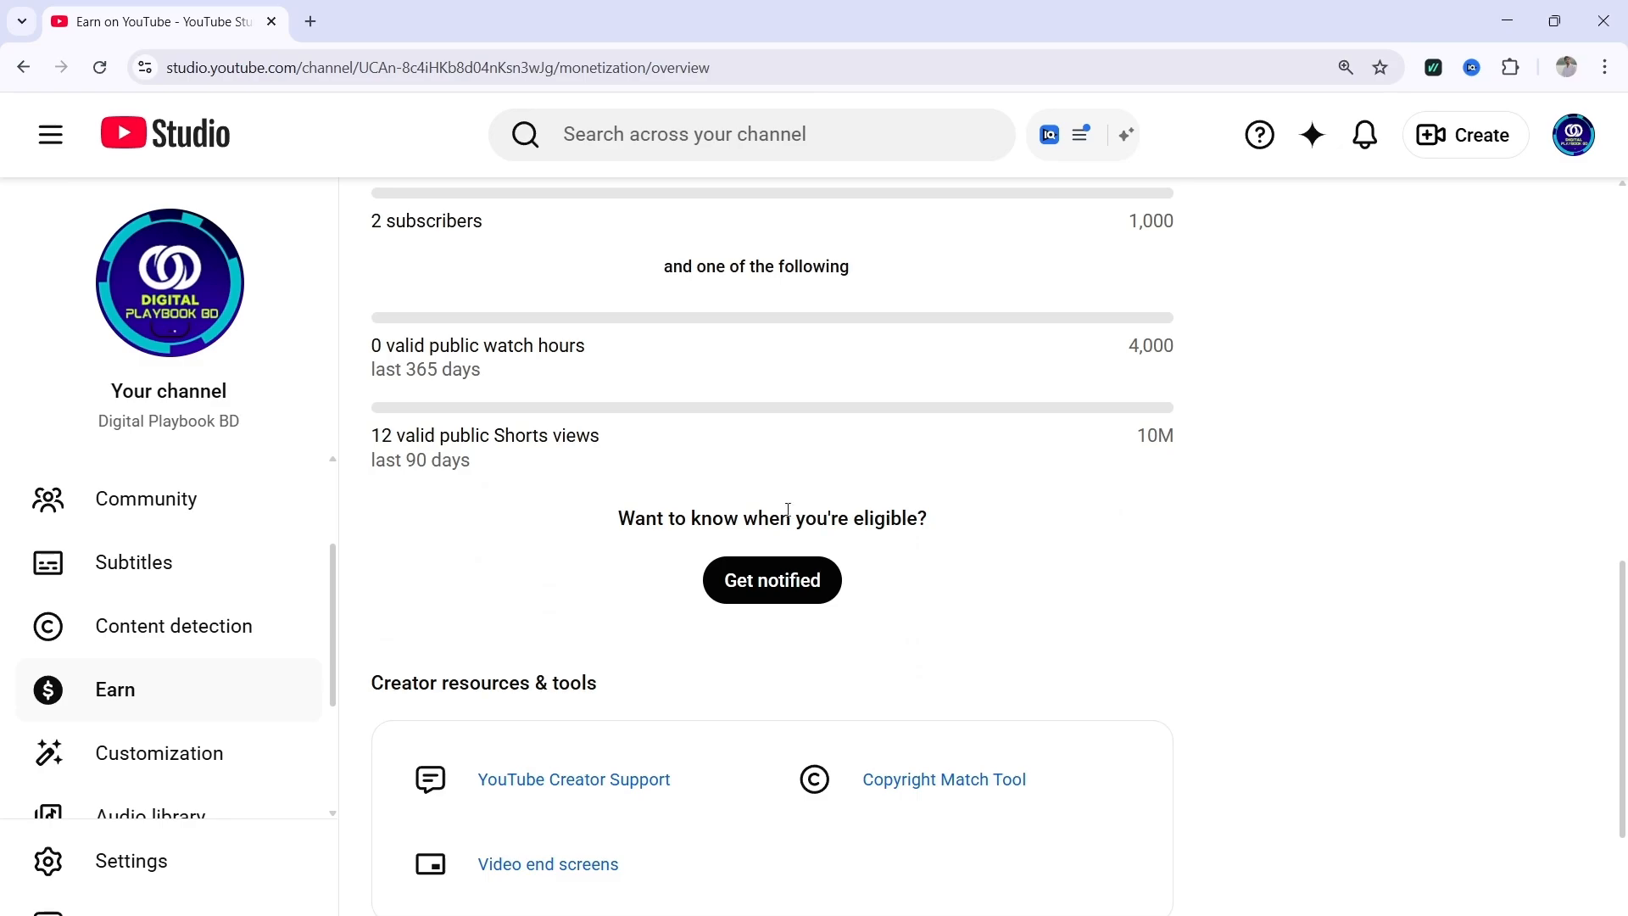
View the channel customization page and browse the music tracks in the audio library
click(185, 757)
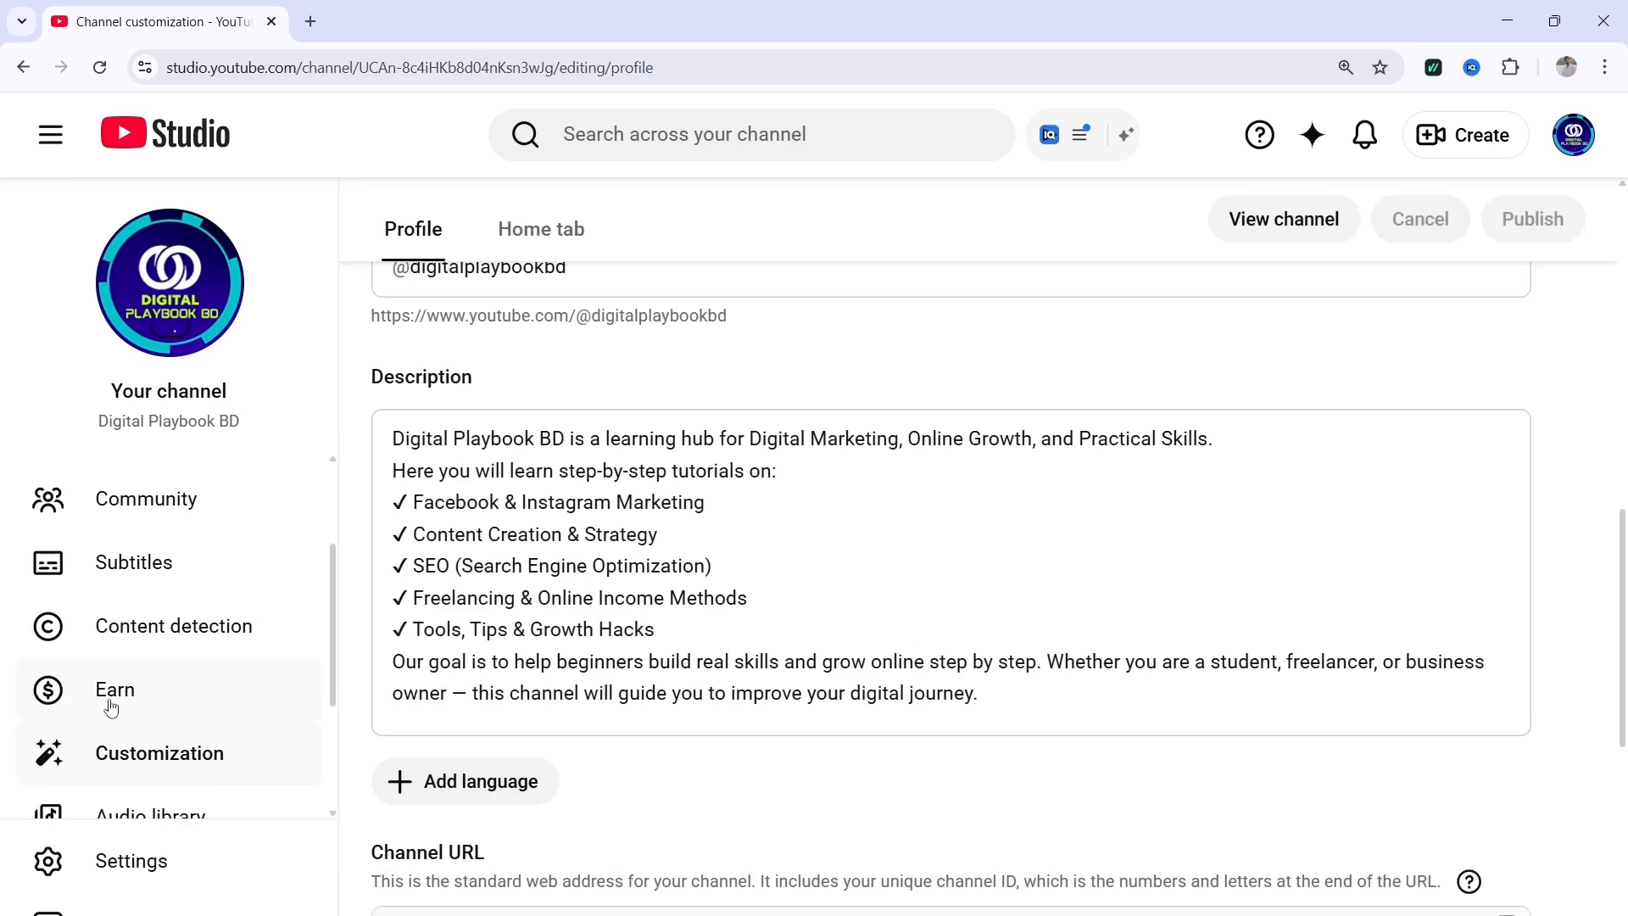
scroll(235, 651, down, 2)
click(166, 640)
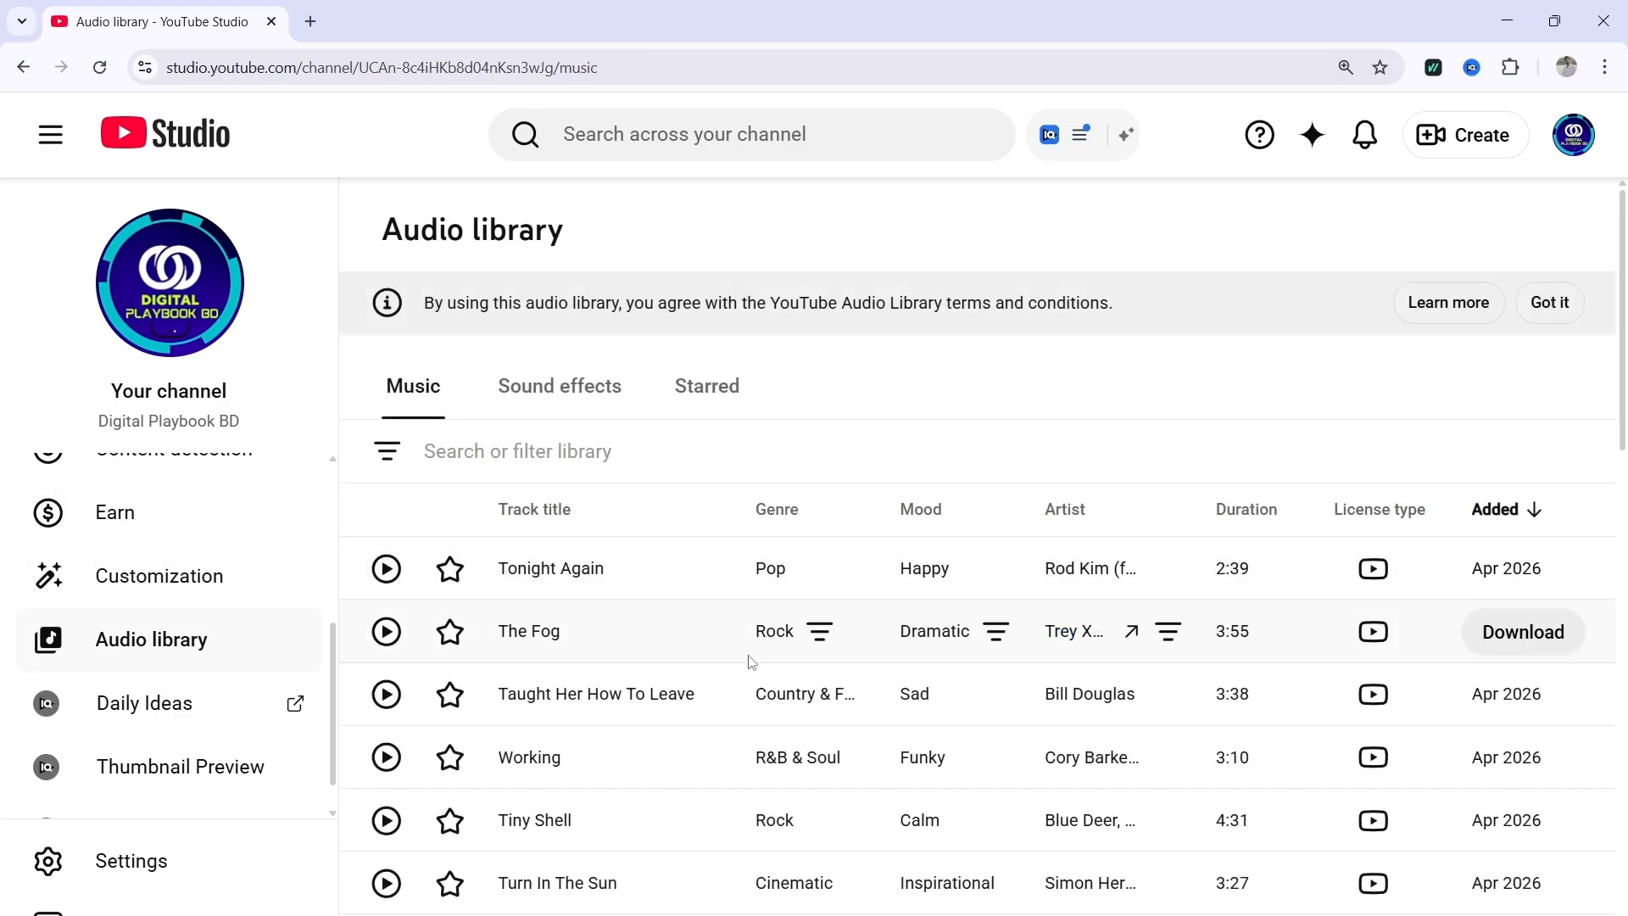
scroll(763, 679, down, 2)
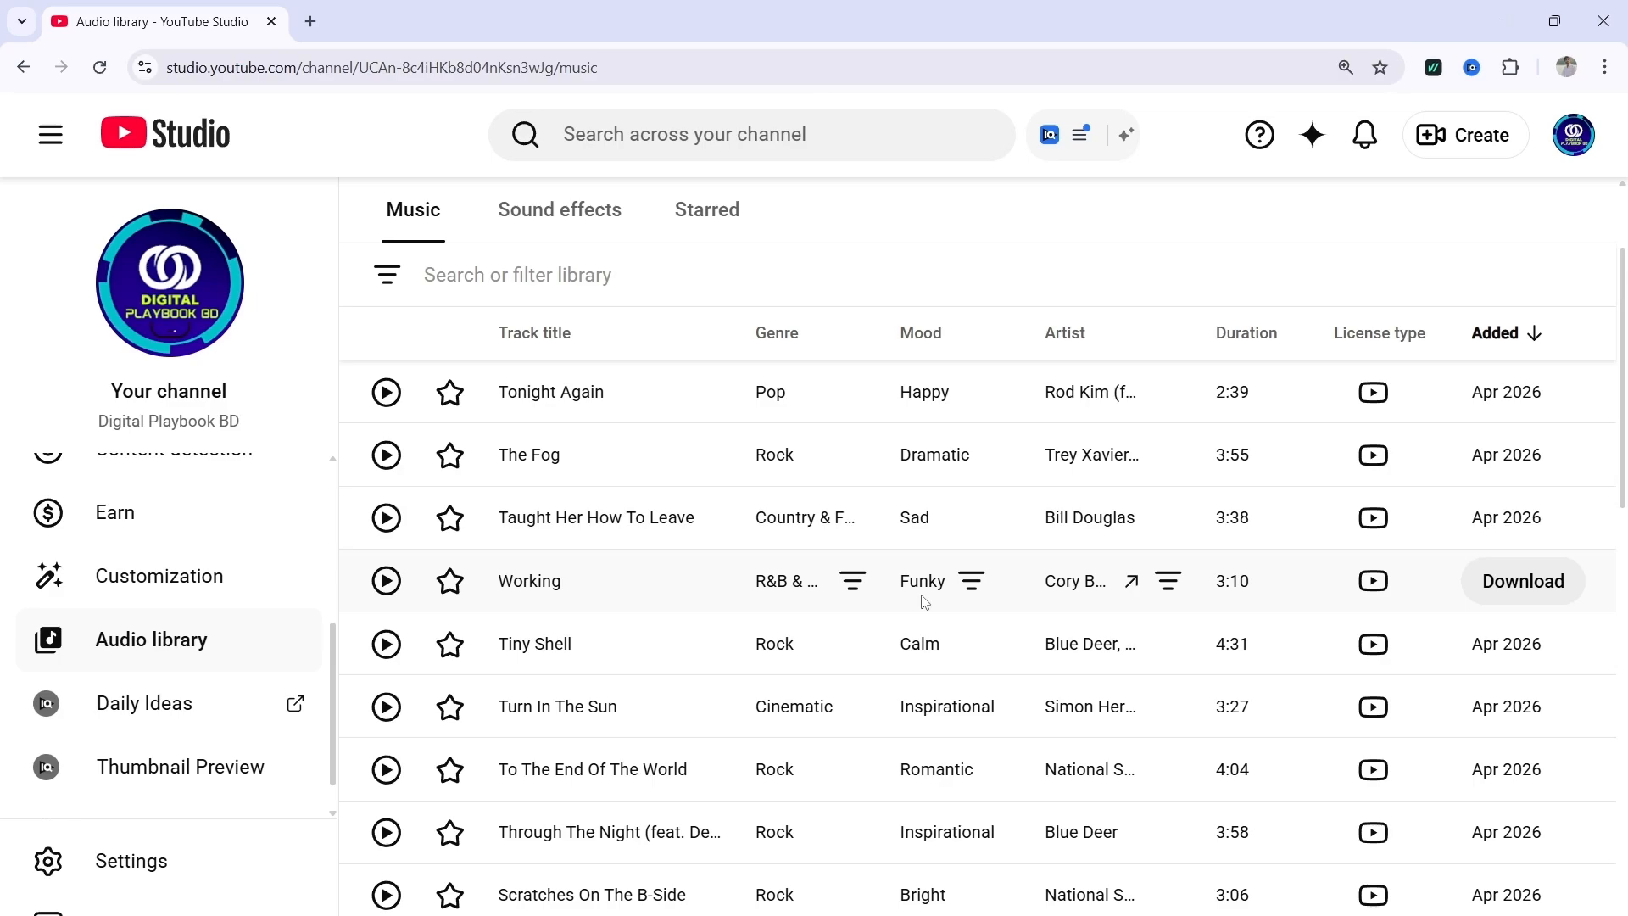
scroll(211, 699, down, 1)
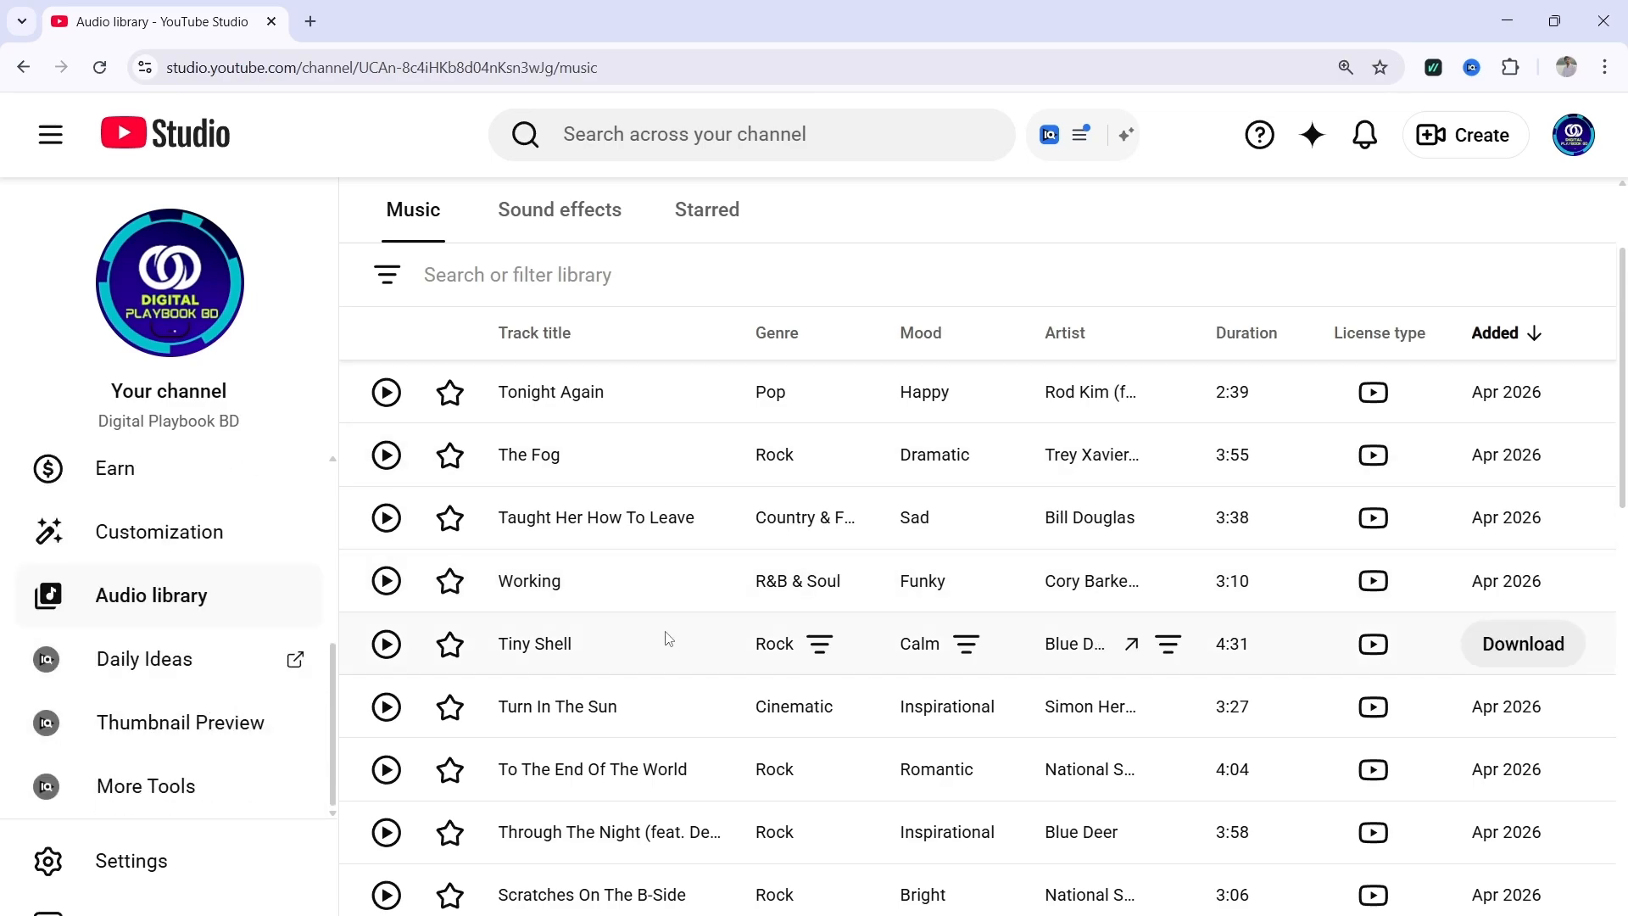
scroll(669, 639, up, 2)
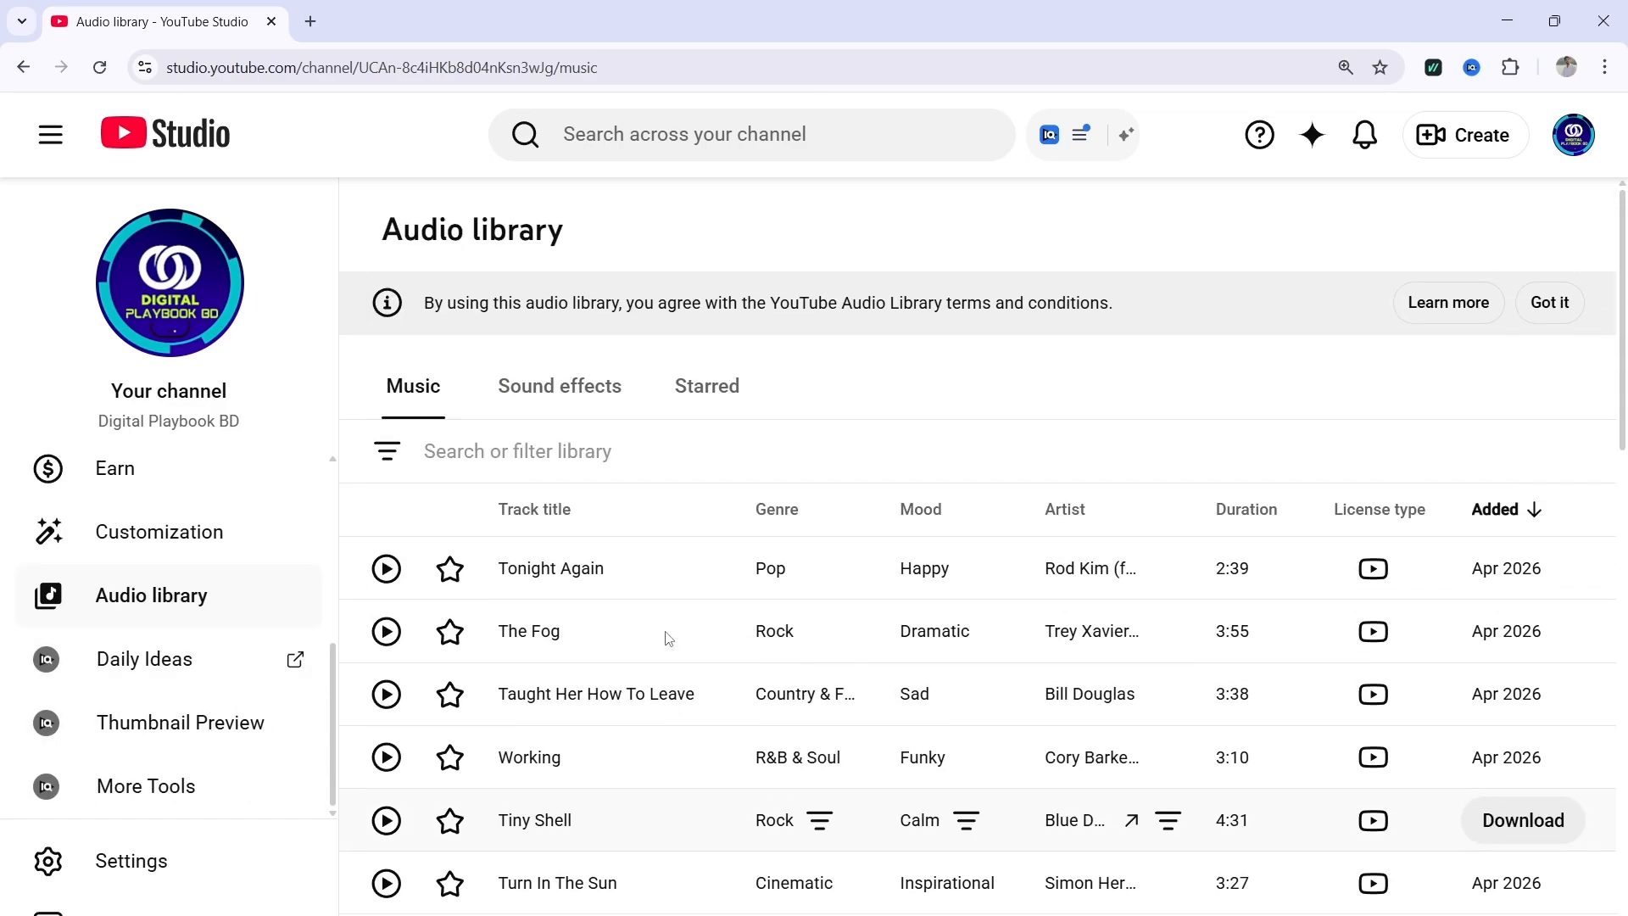
Add the keywords "digital marketing", "tech videos" and "toolstricks" to the basic info in the channel settings
click(133, 871)
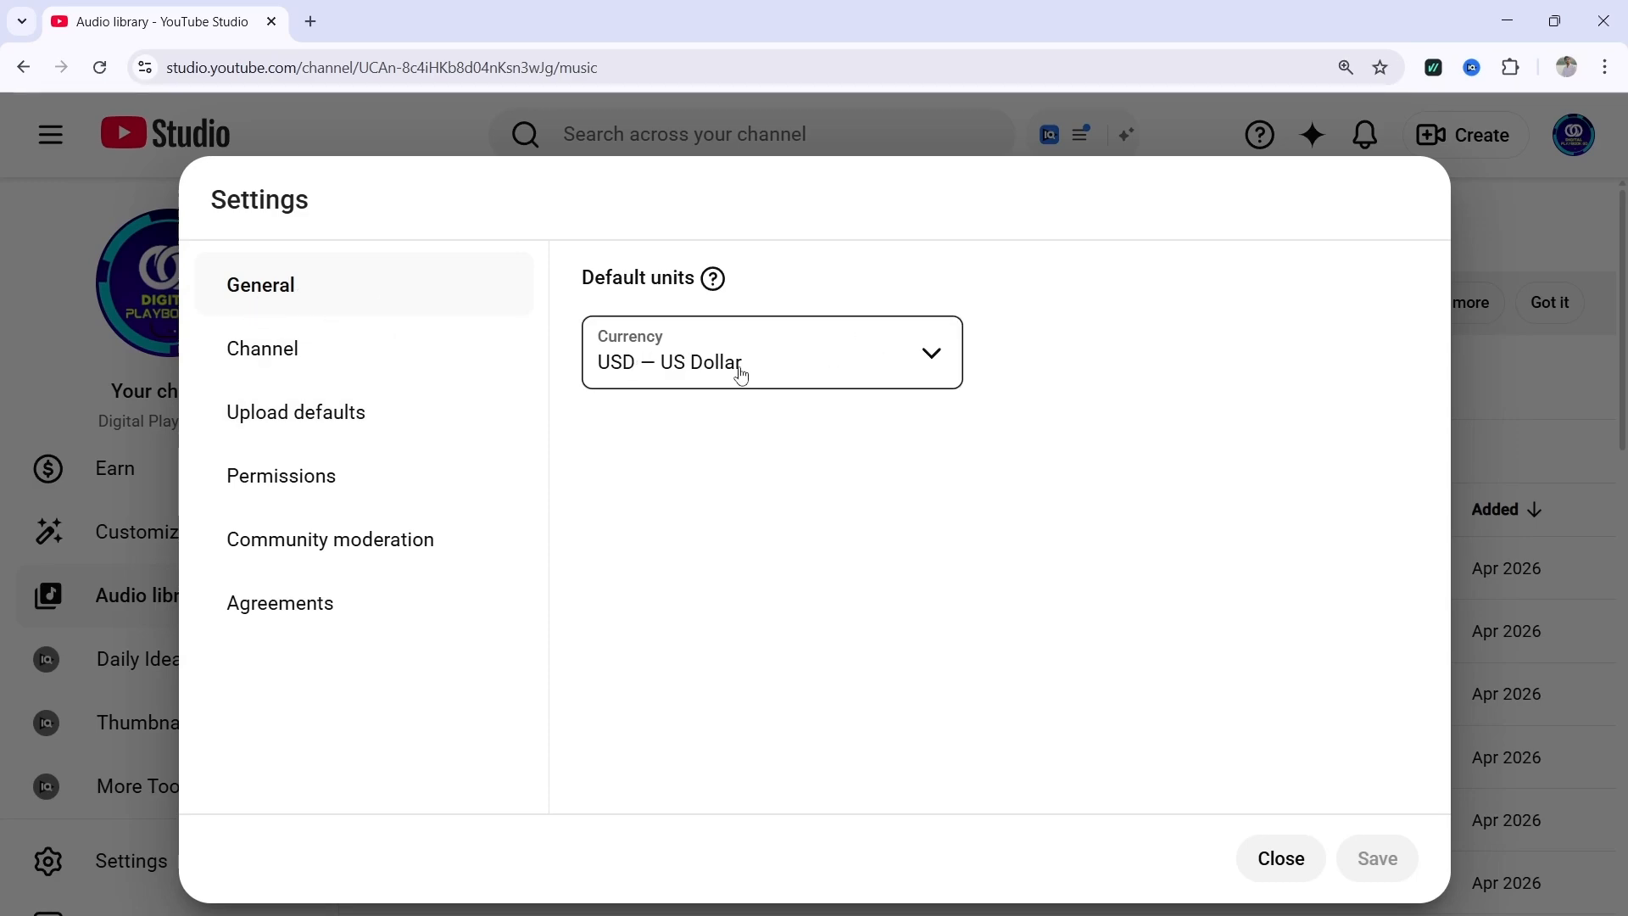
click(284, 351)
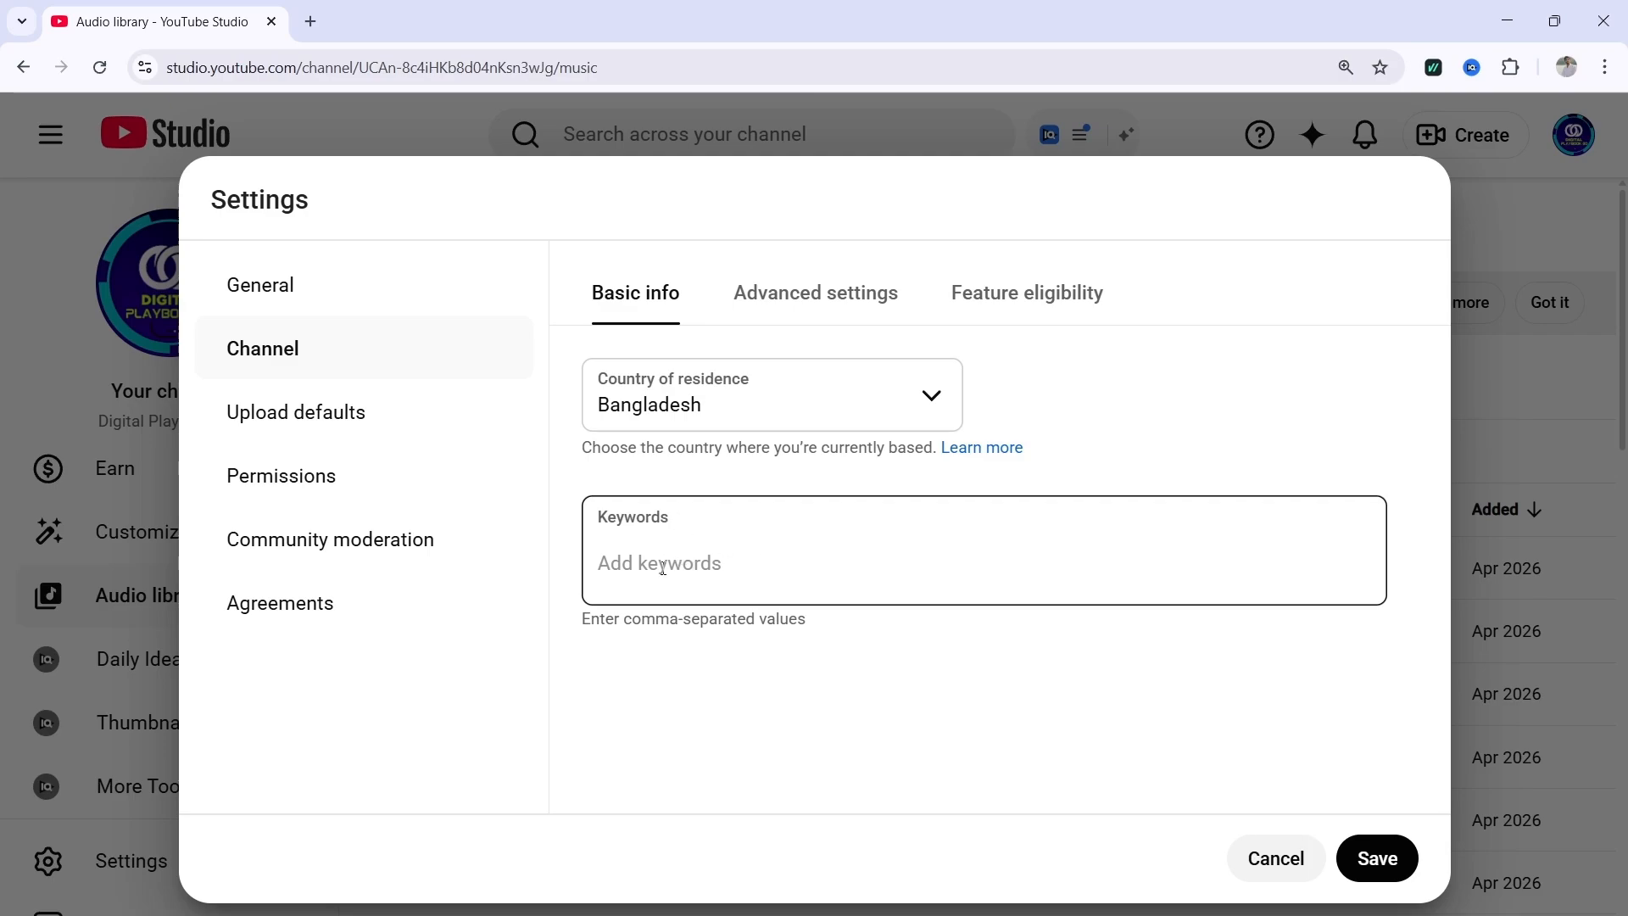
click(663, 568)
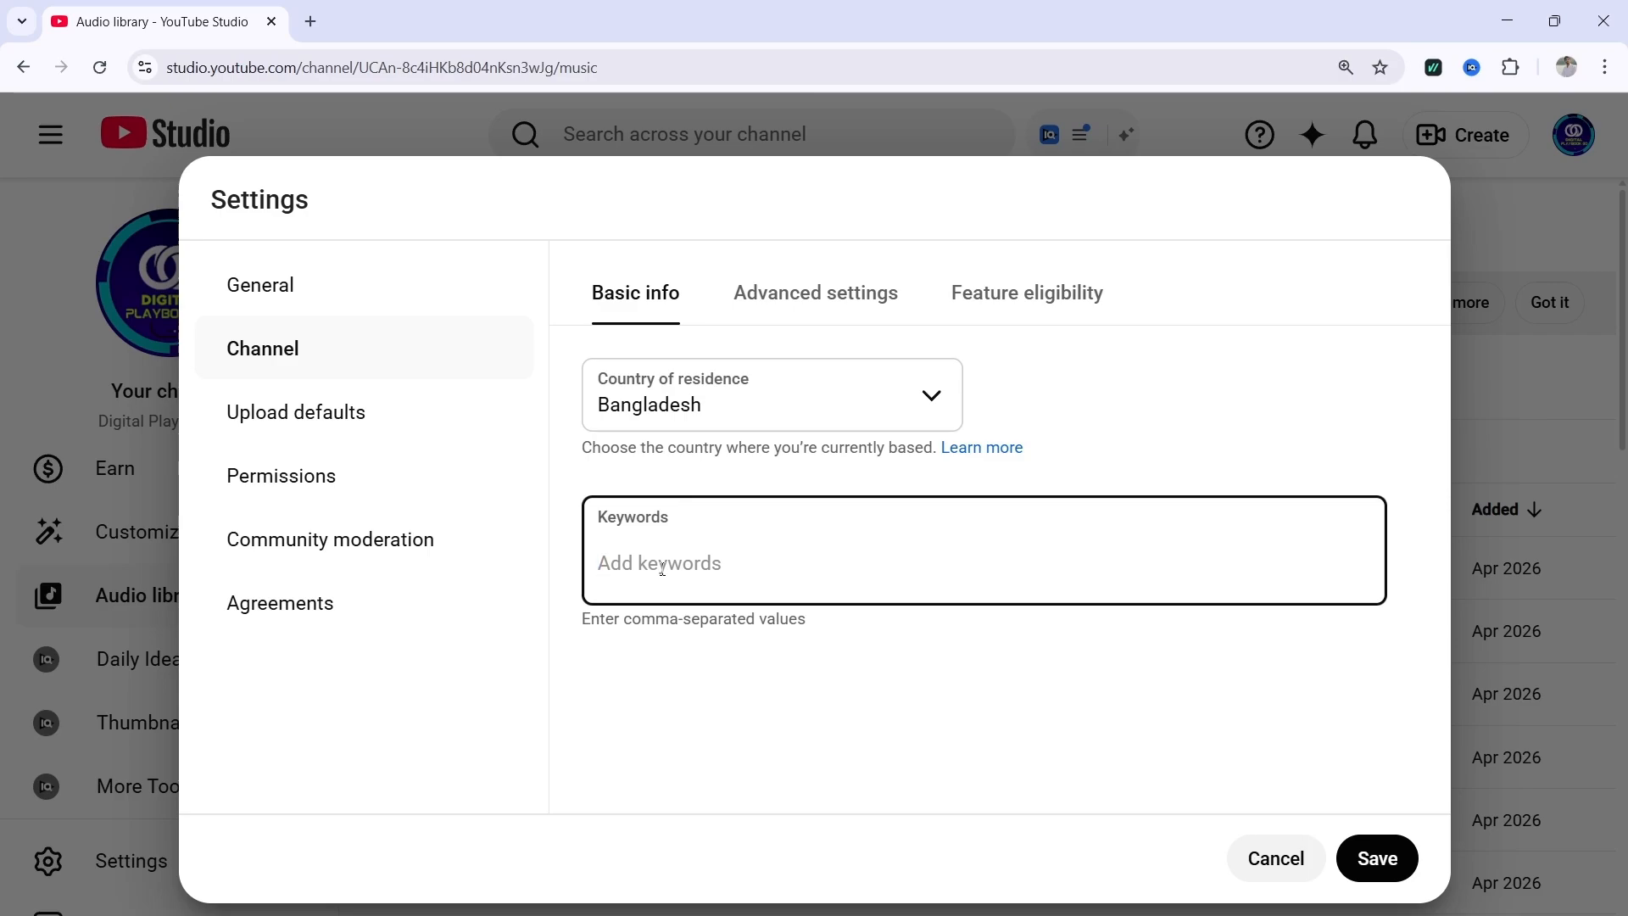
text(digital marketing)
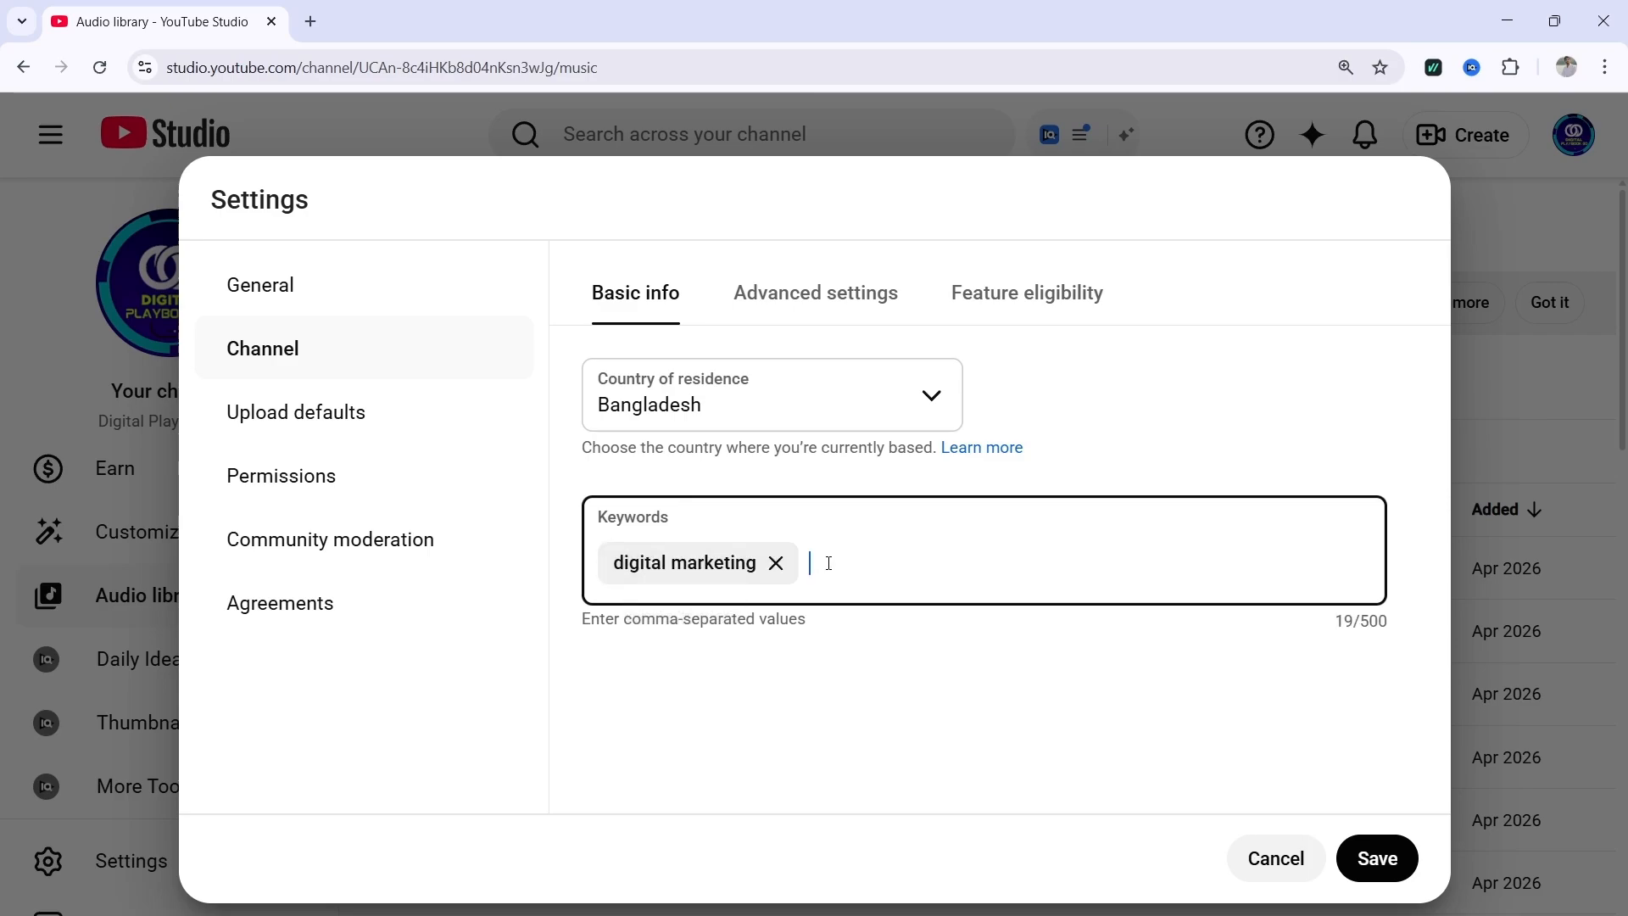
text(tech videos)
key(Return)
text(tool)
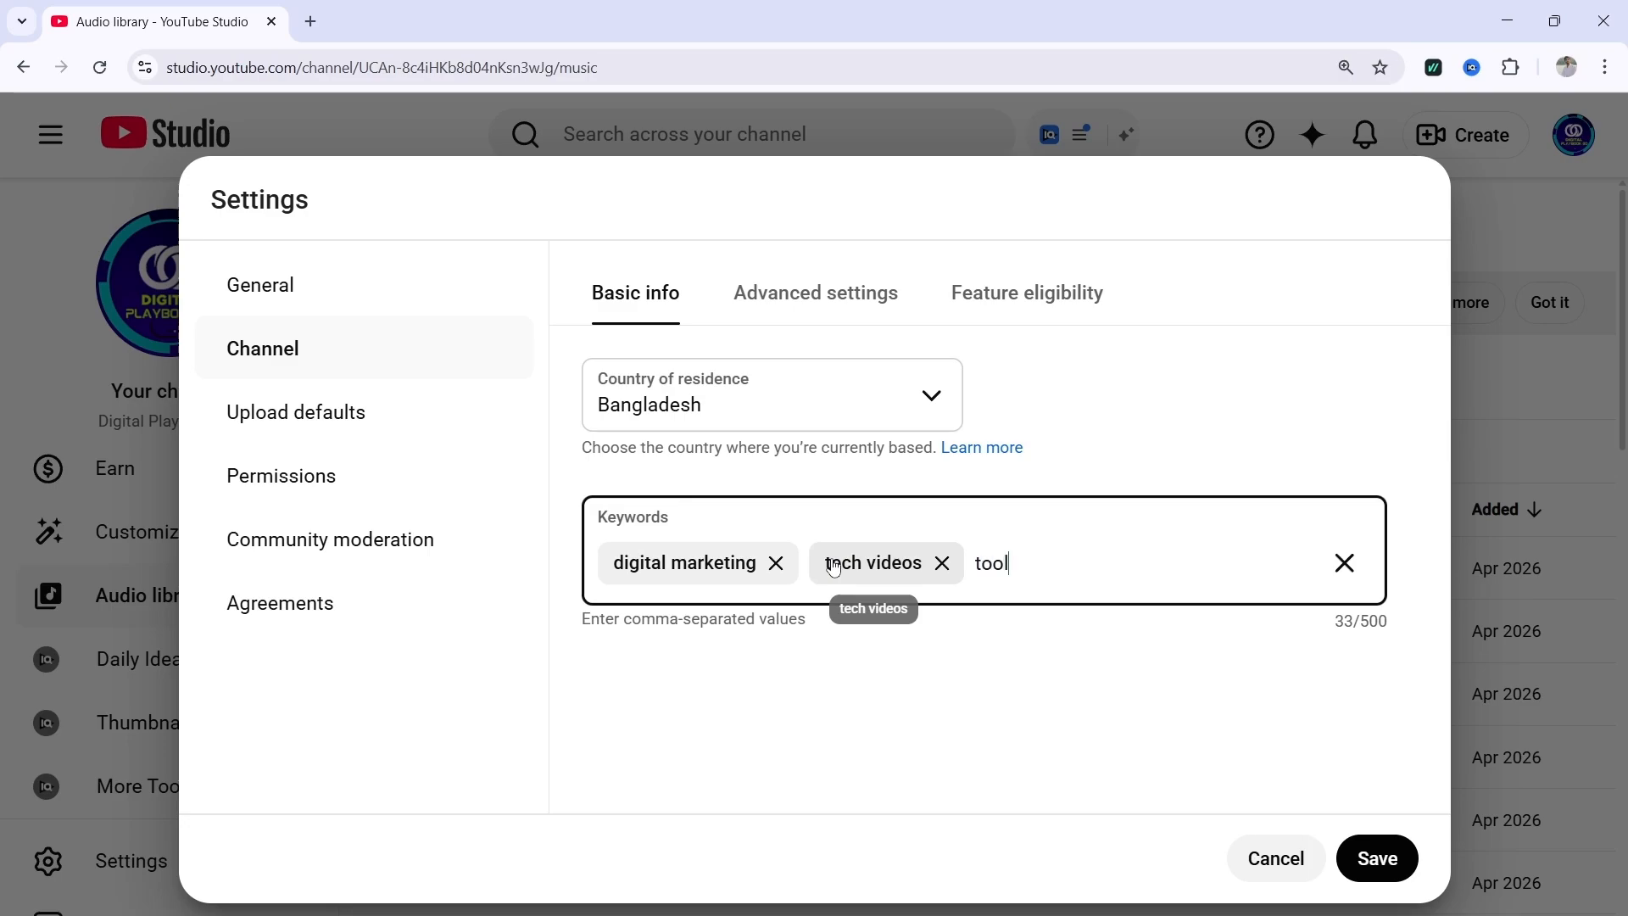
text(stricks)
key(Return)
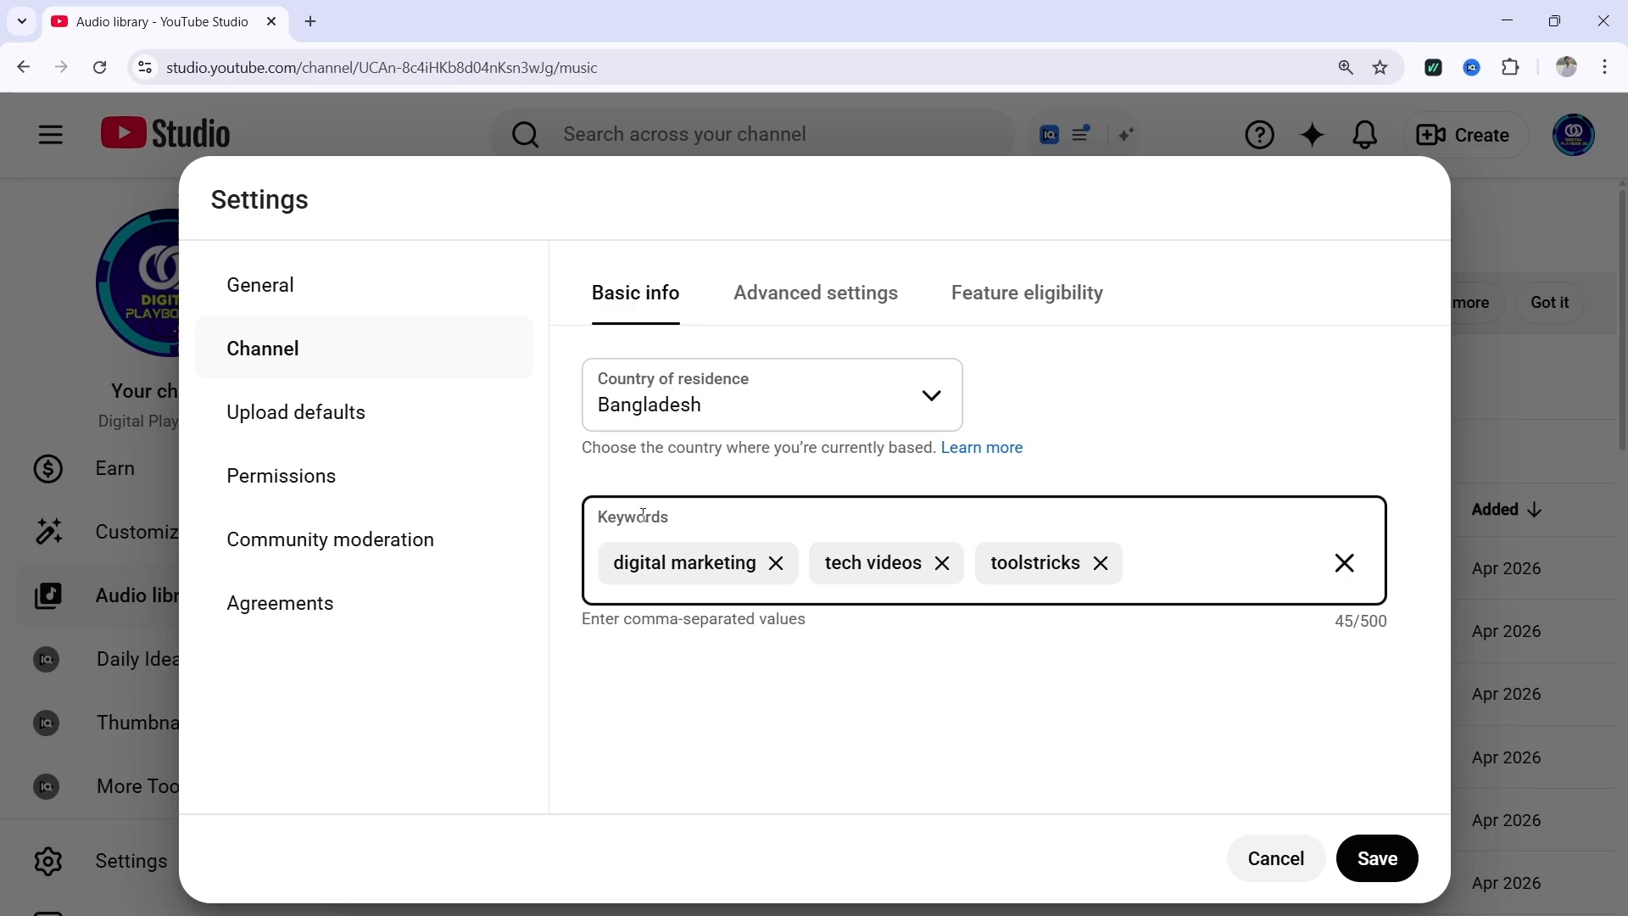
Review the channel's advanced settings, from the audience choice and Google Ads linking to captions, clips and third-party training
click(804, 293)
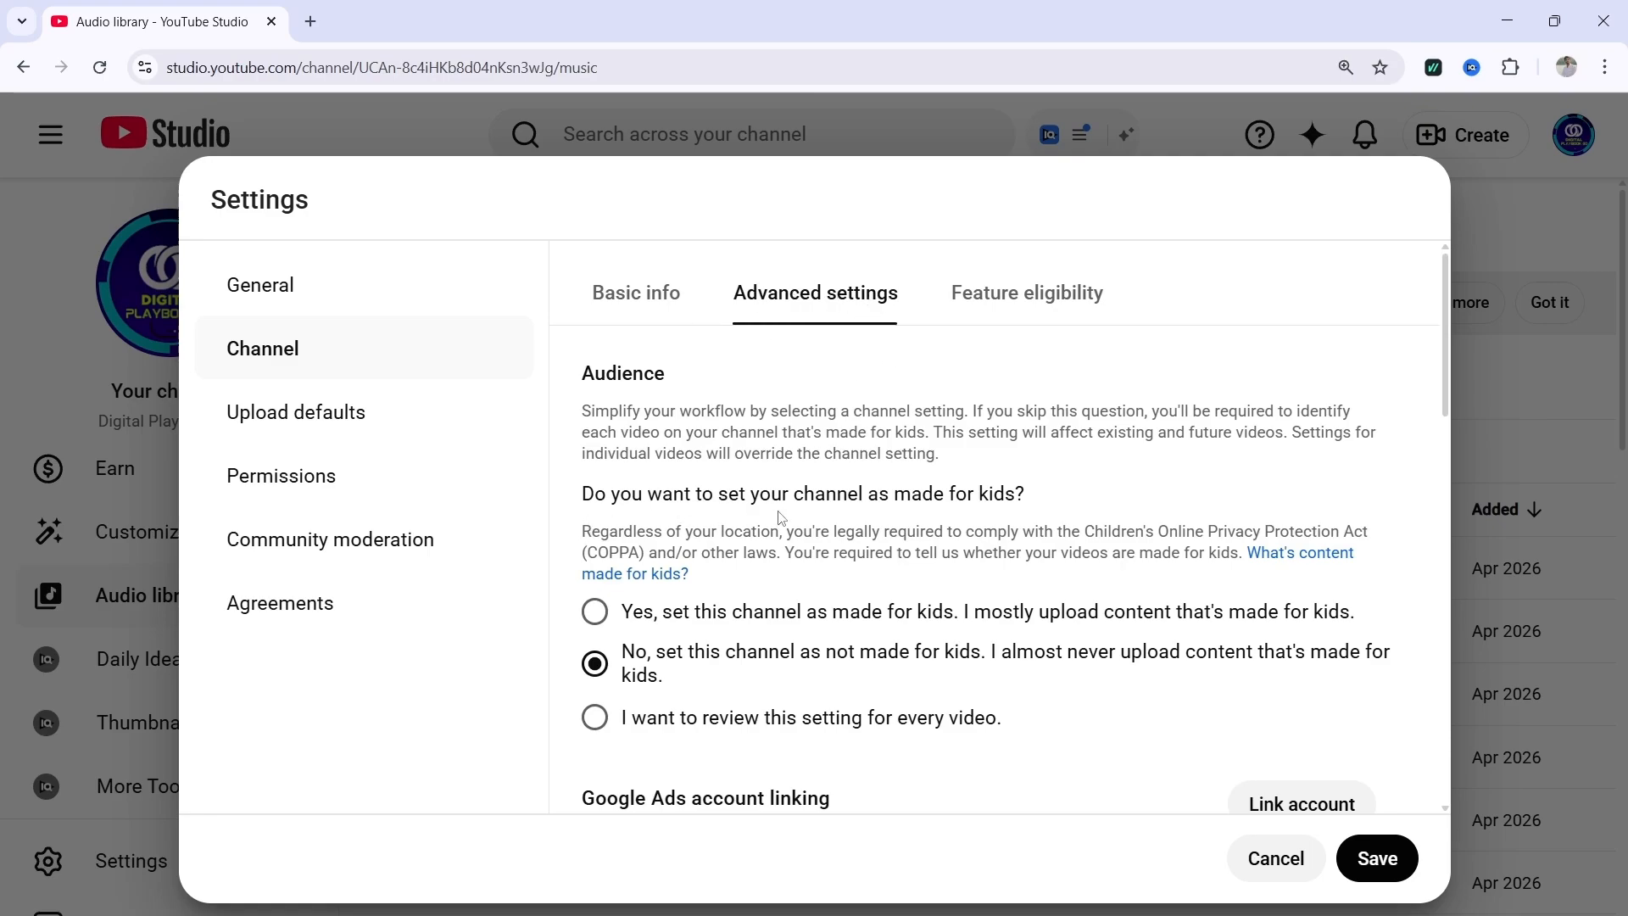
scroll(948, 534, down, 3)
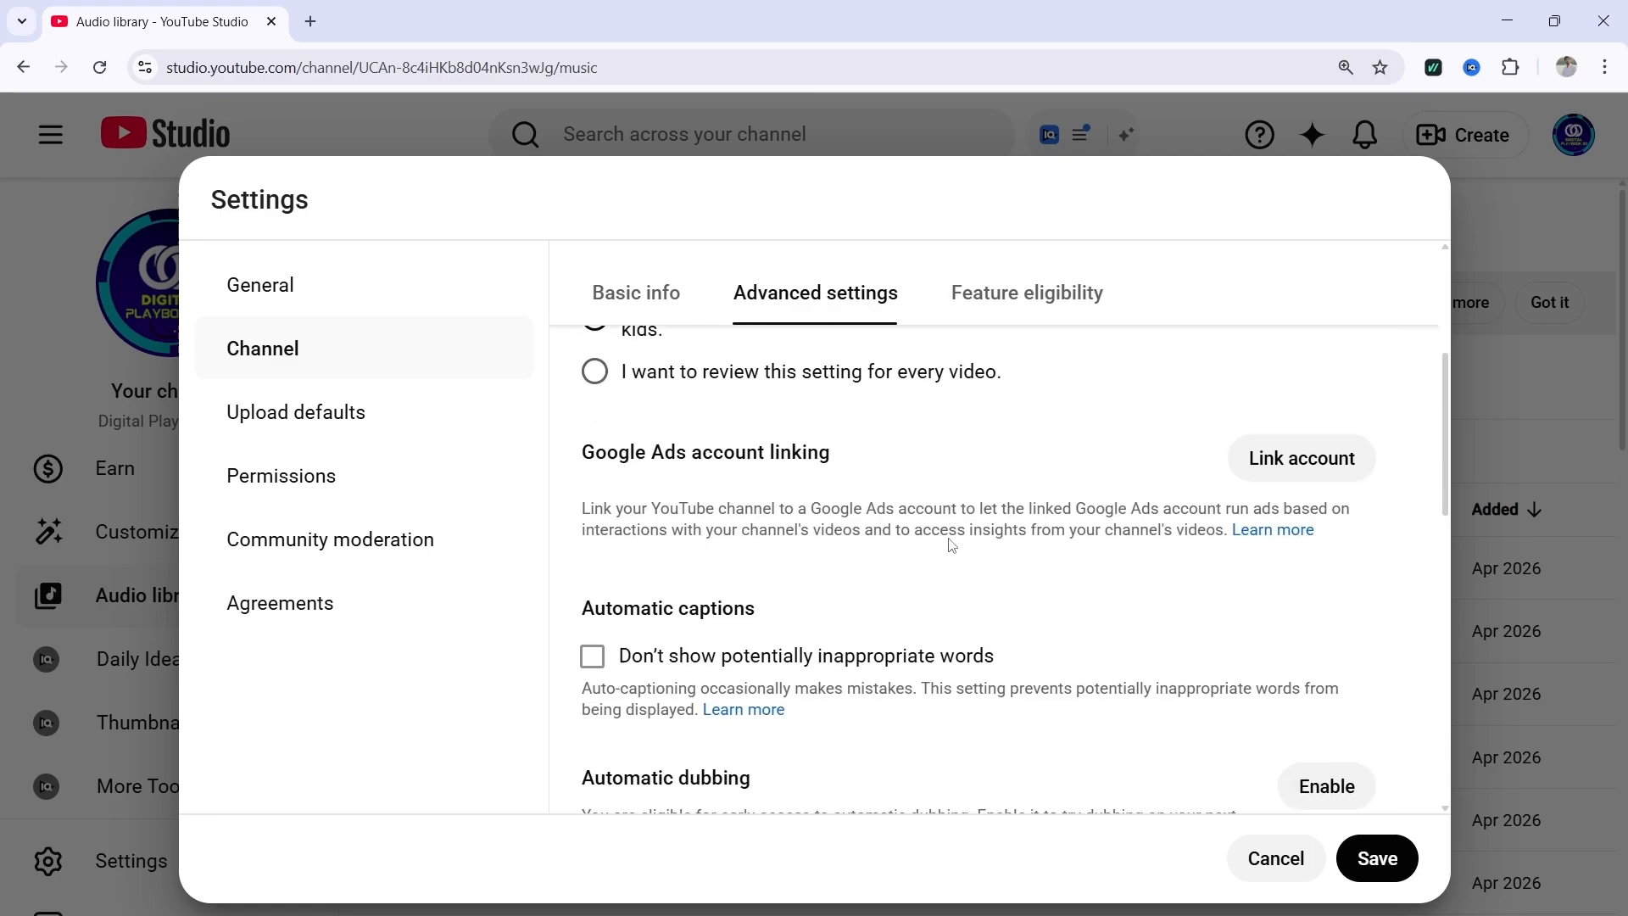
scroll(947, 541, up, 2)
scroll(938, 538, up, 2)
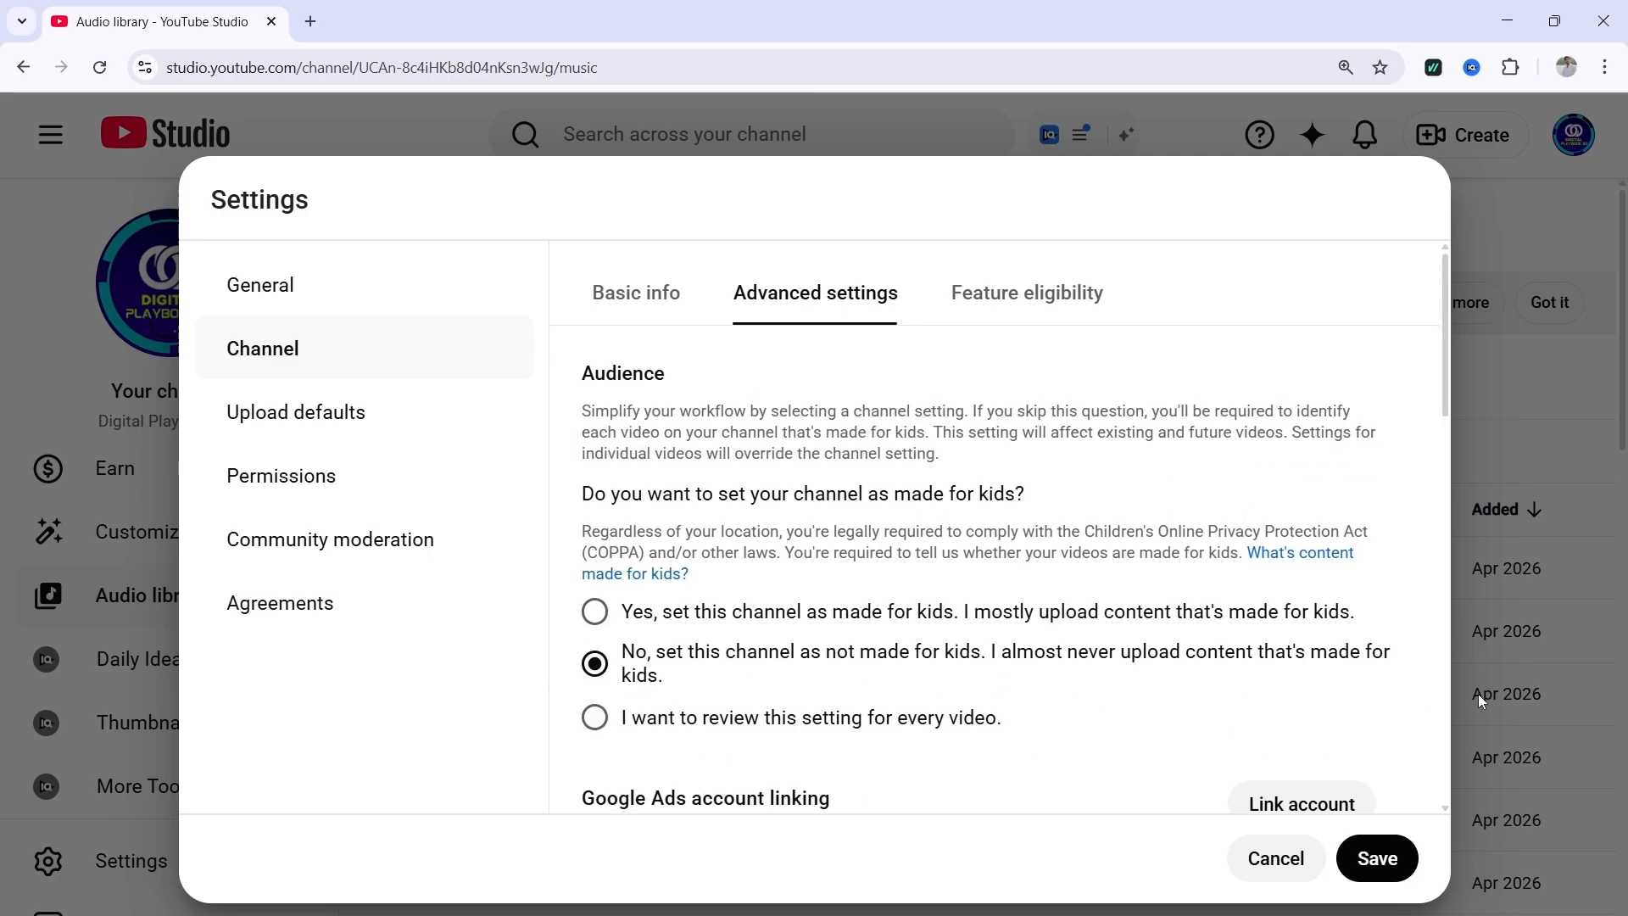
scroll(864, 672, down, 2)
scroll(731, 490, down, 2)
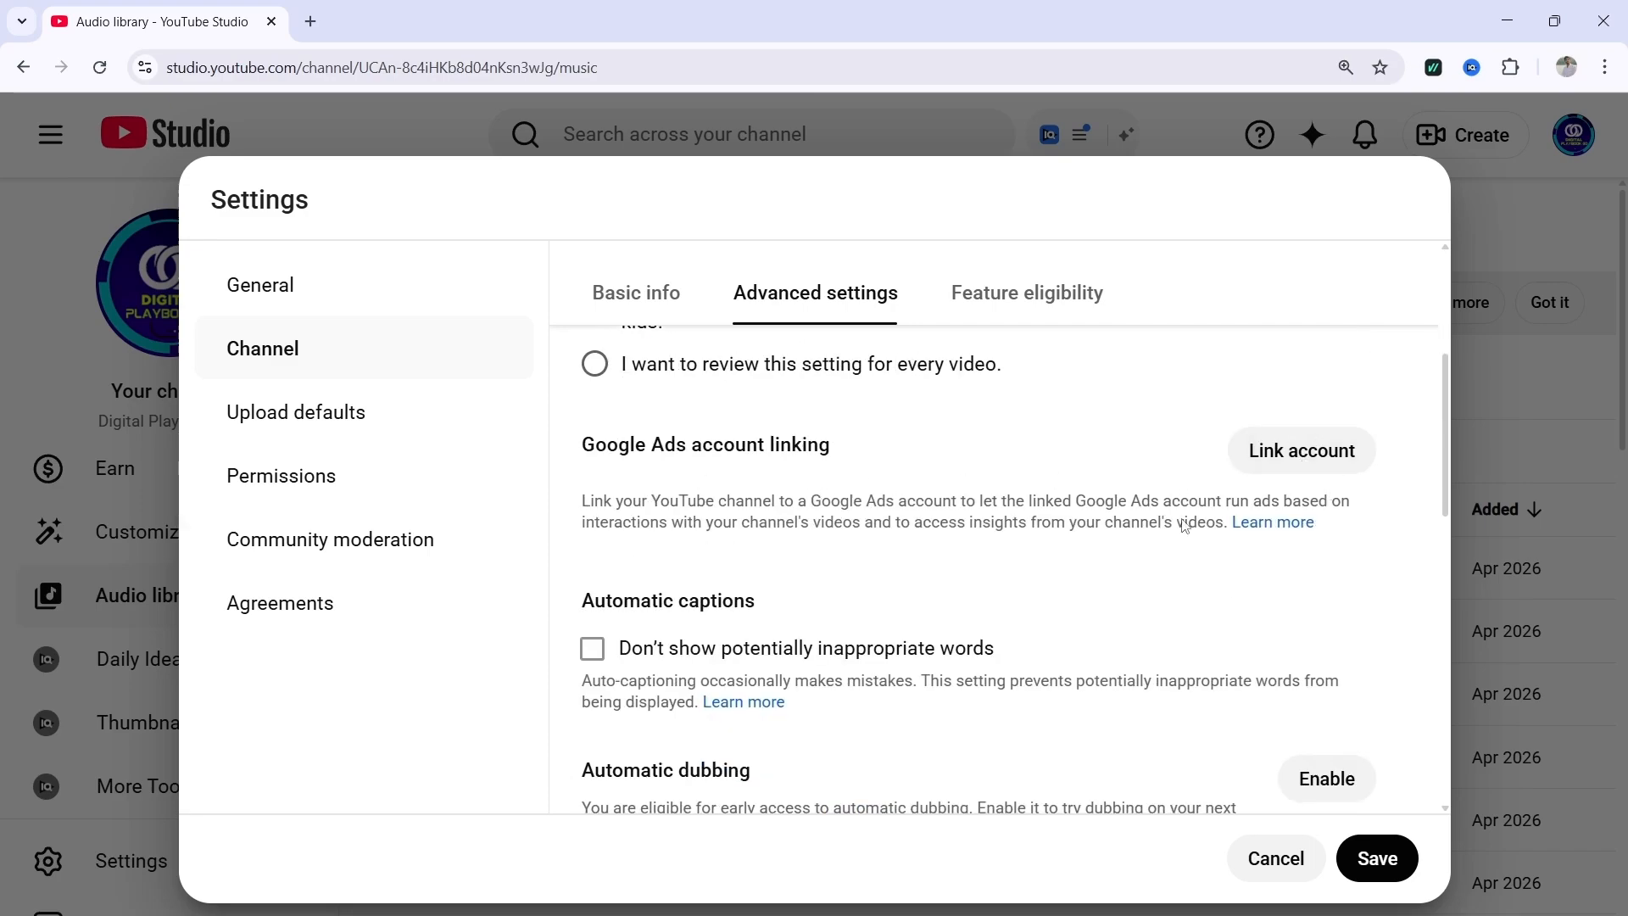
scroll(1315, 487, down, 2)
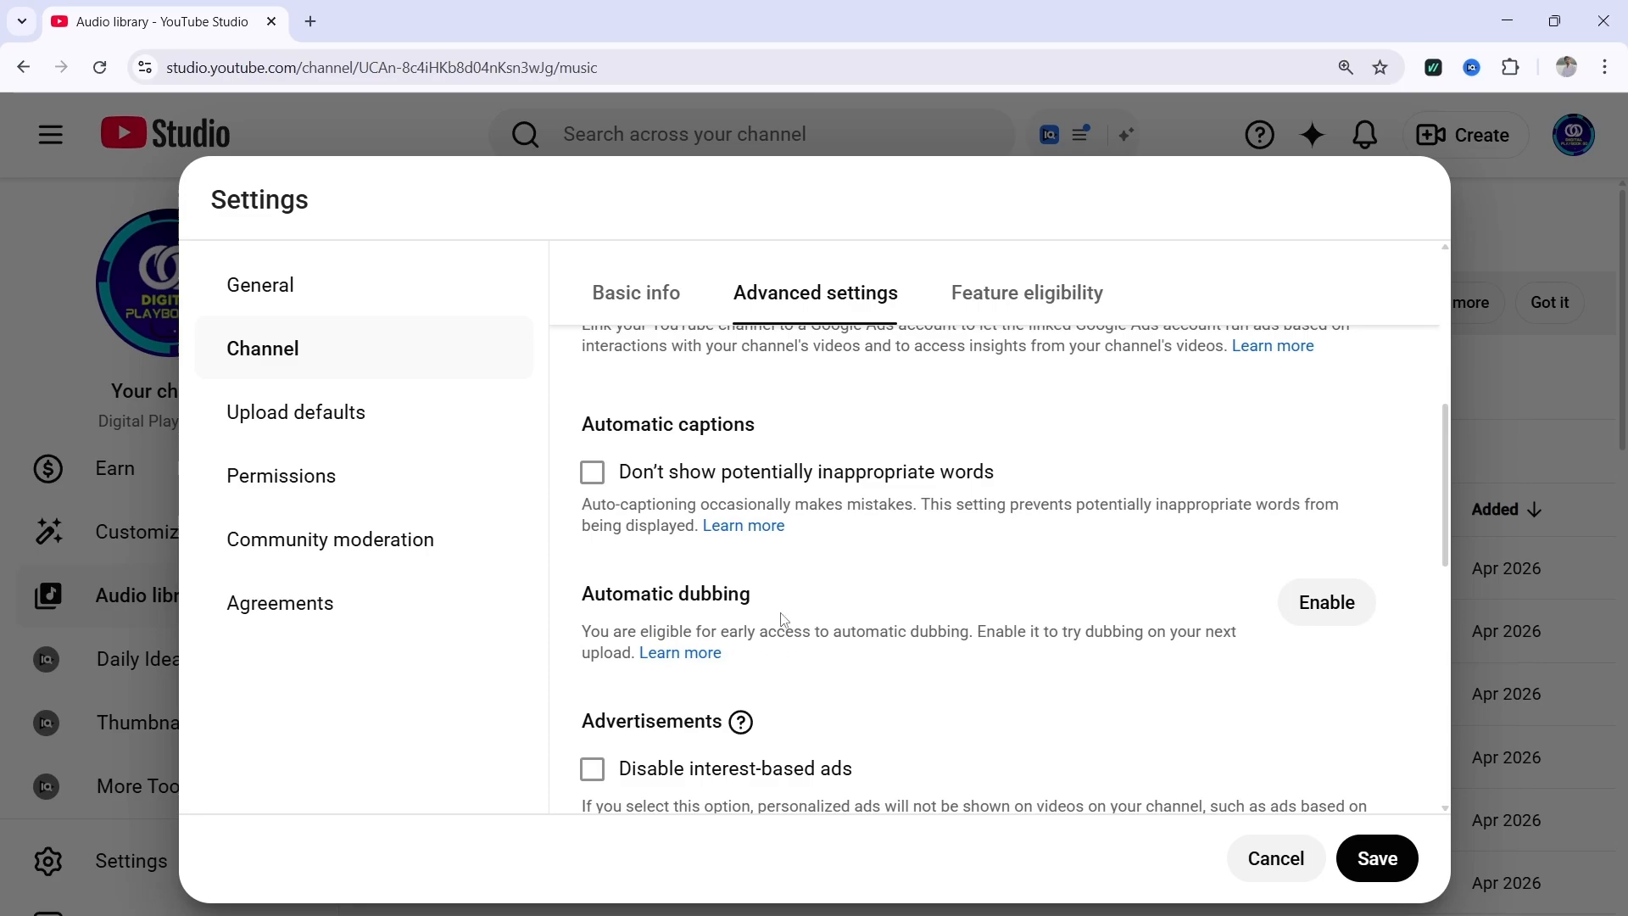
scroll(1177, 635, down, 6)
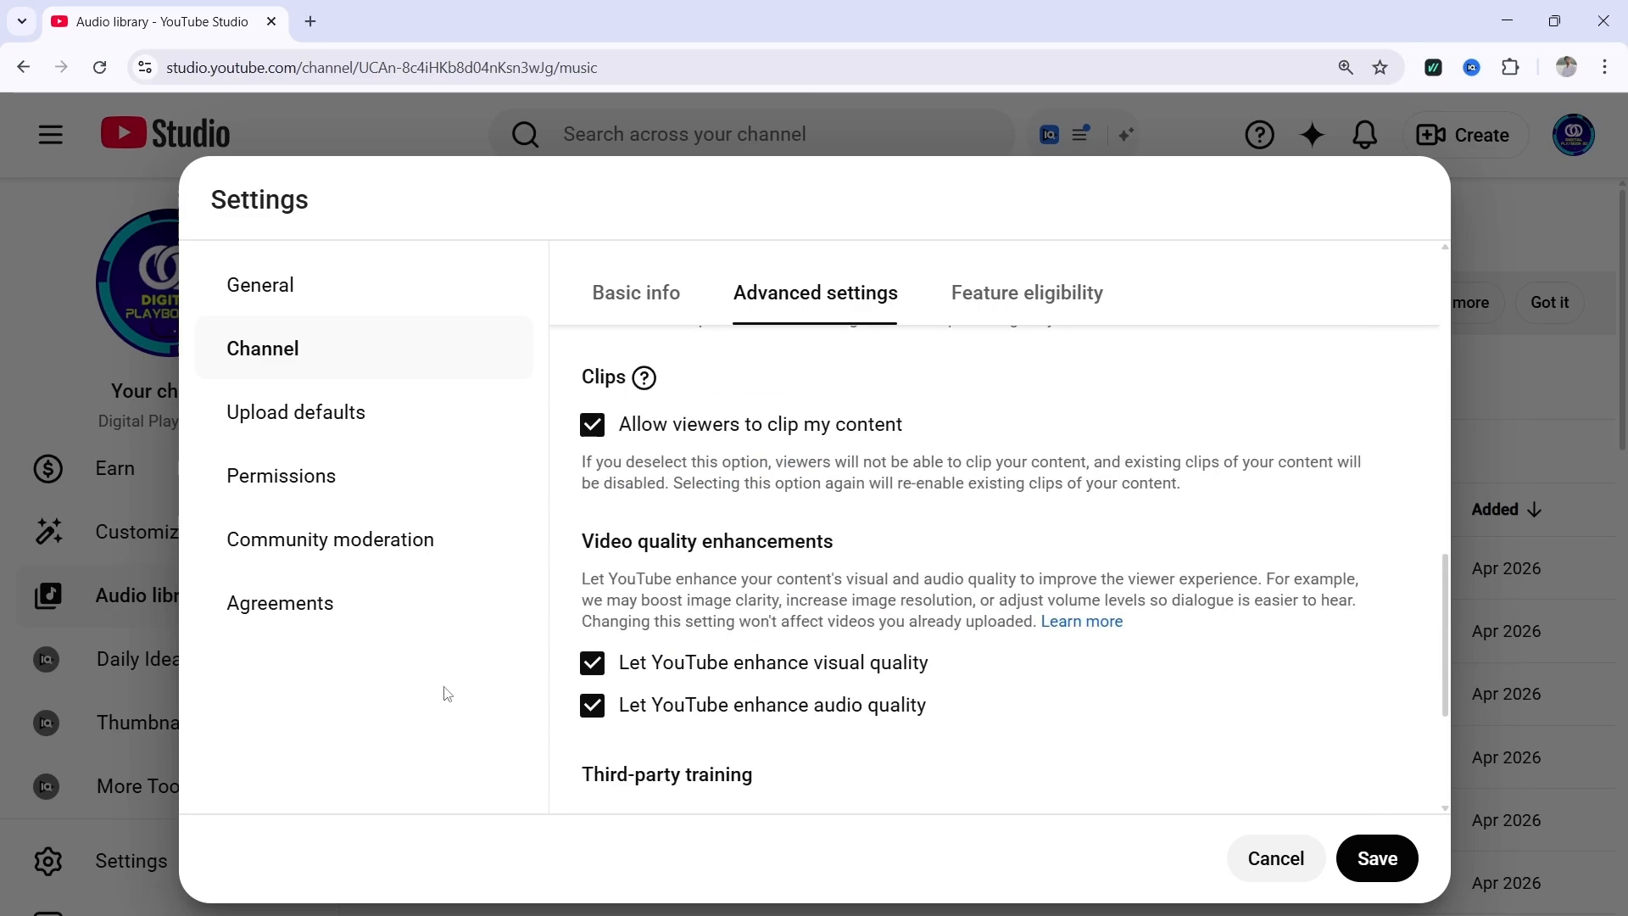
scroll(934, 561, down, 3)
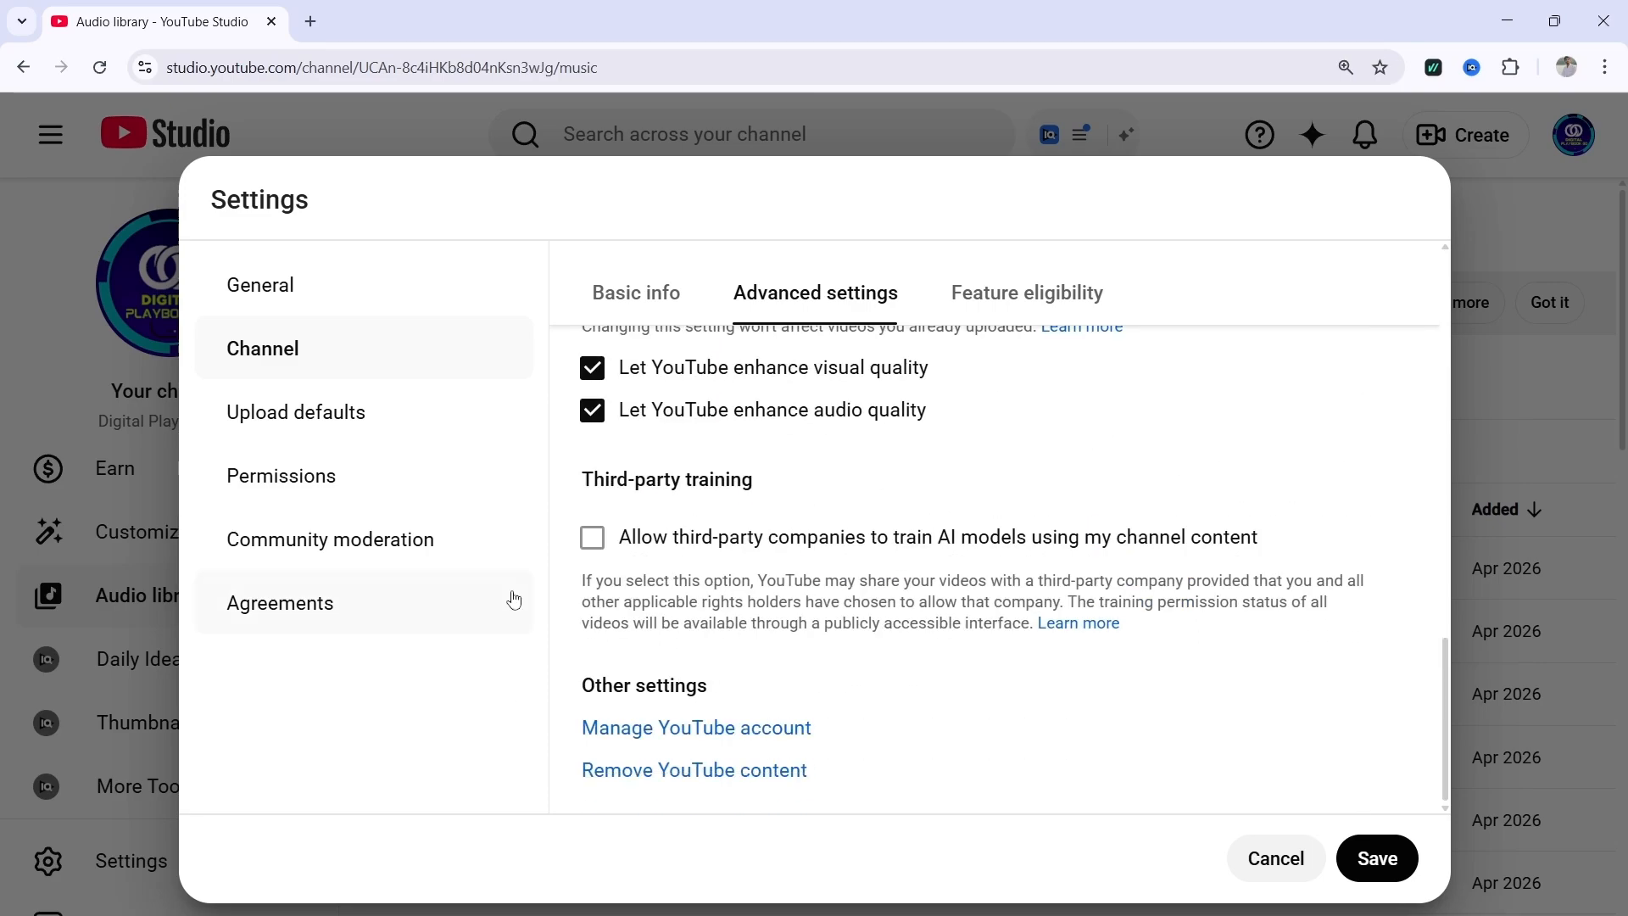
Check the requirements for intermediate and advanced features under feature eligibility, and save the channel settings
click(1003, 295)
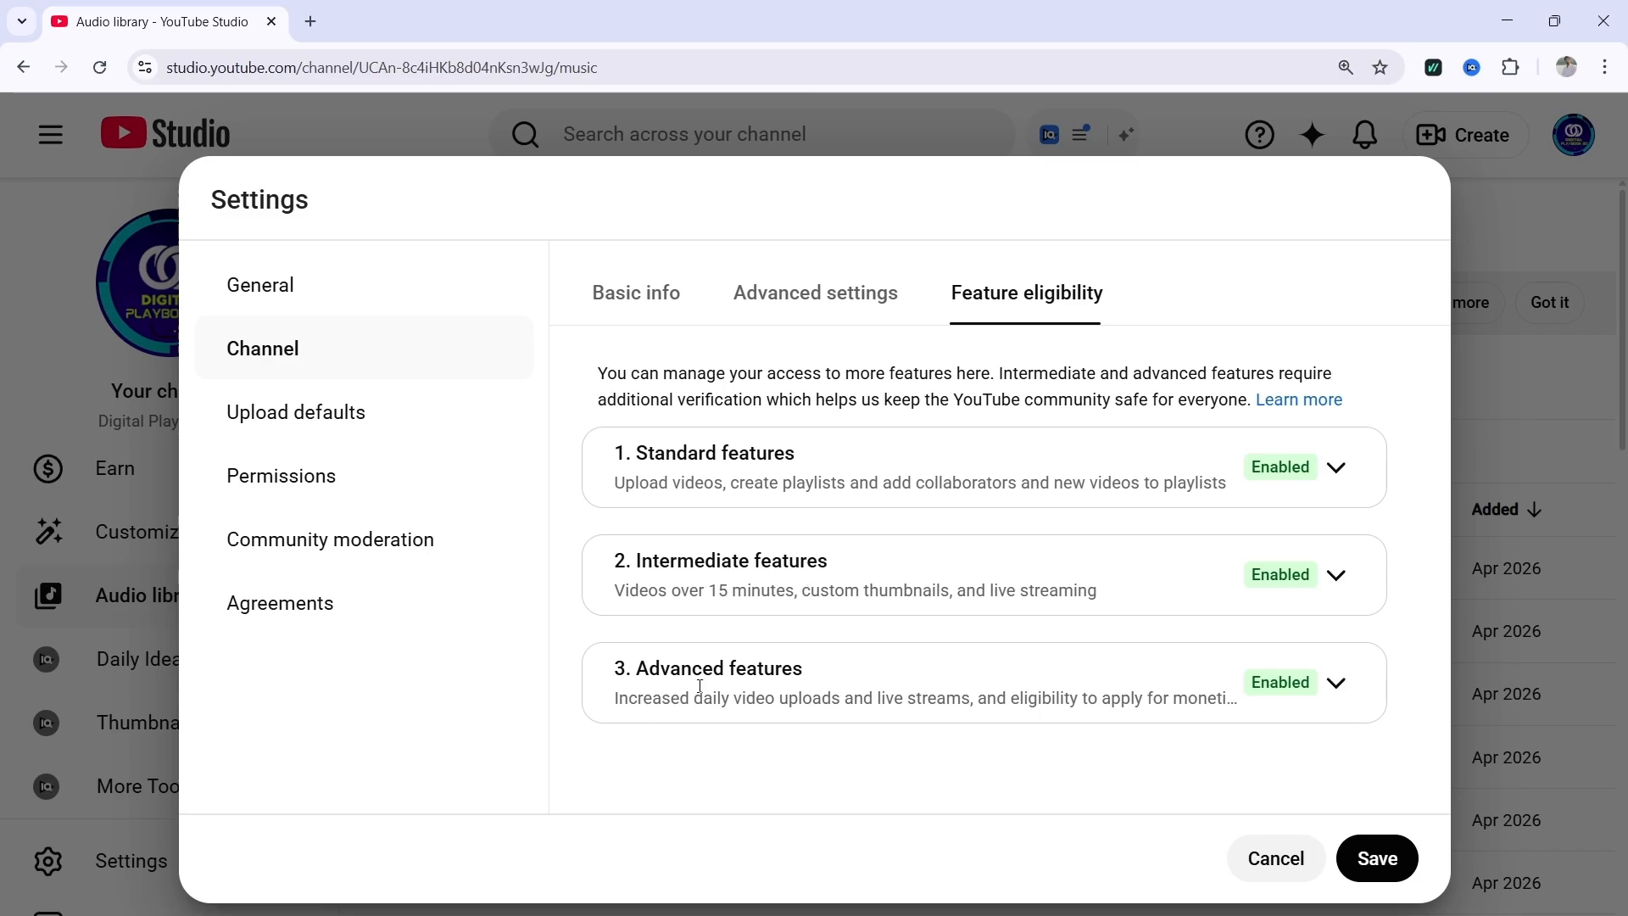
click(1334, 577)
scroll(1188, 611, down, 2)
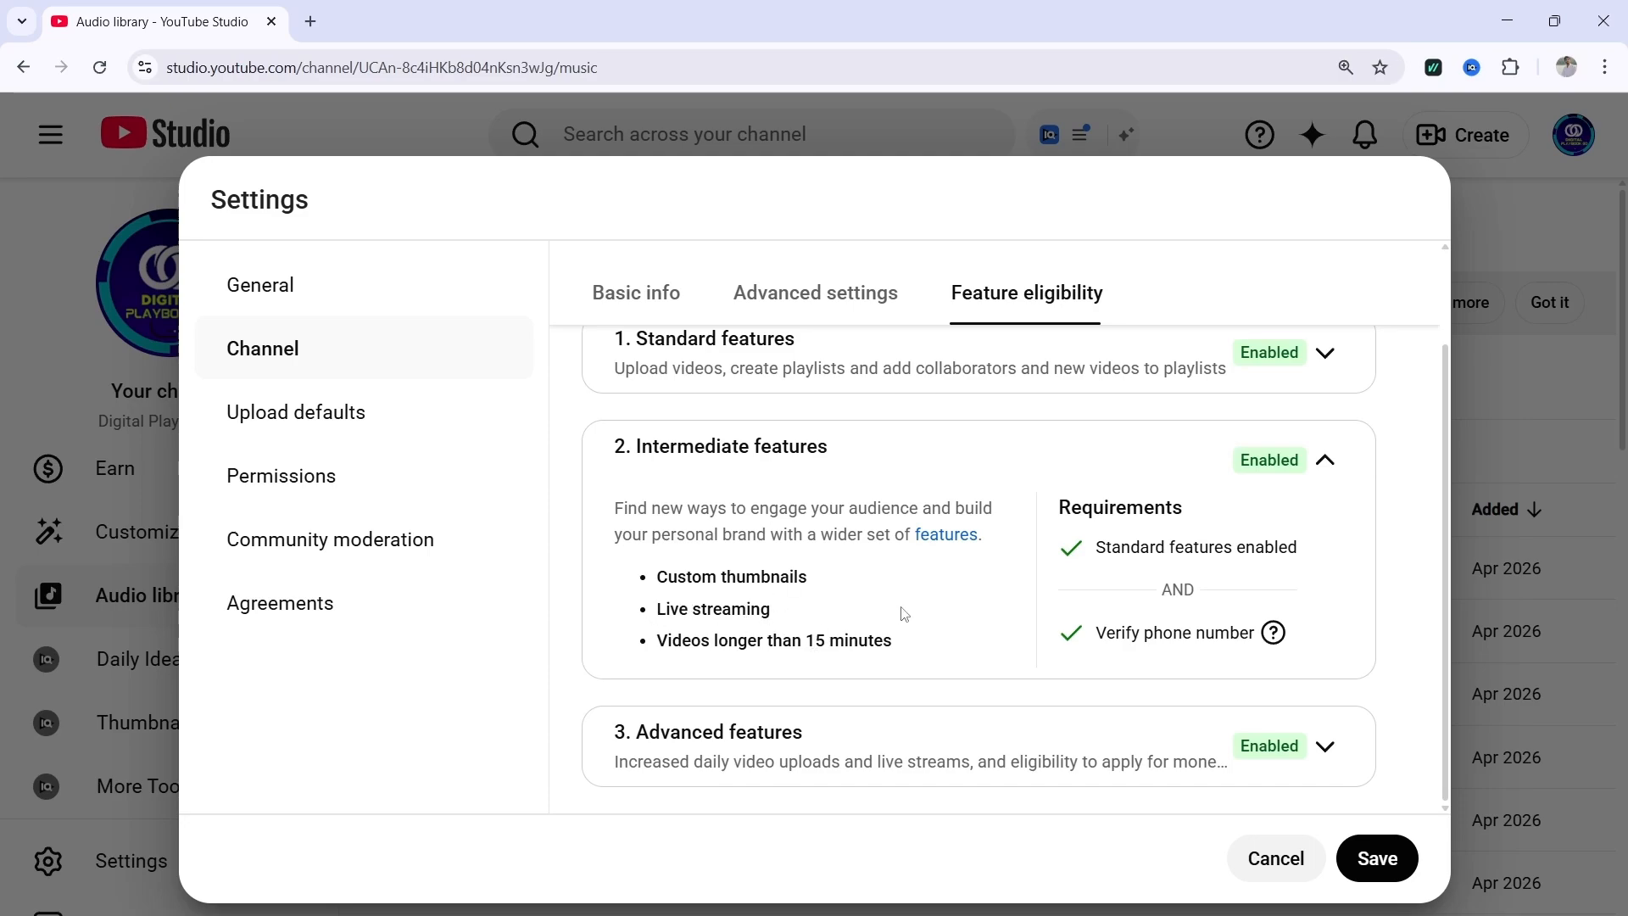
click(1325, 746)
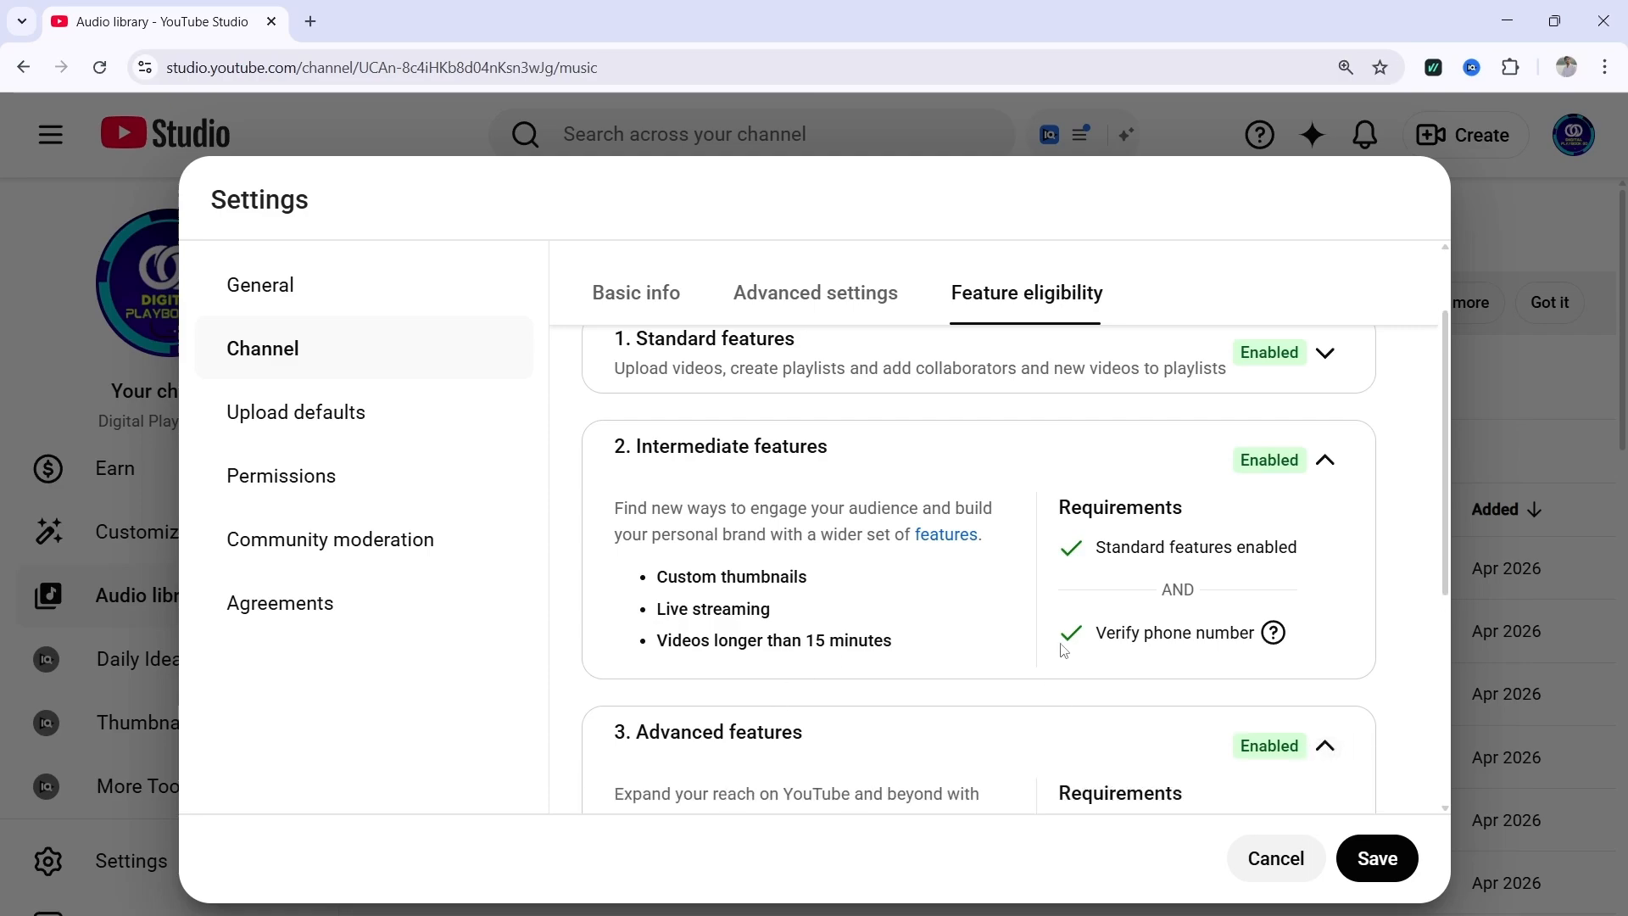
scroll(1084, 651, down, 1)
scroll(1084, 651, down, 2)
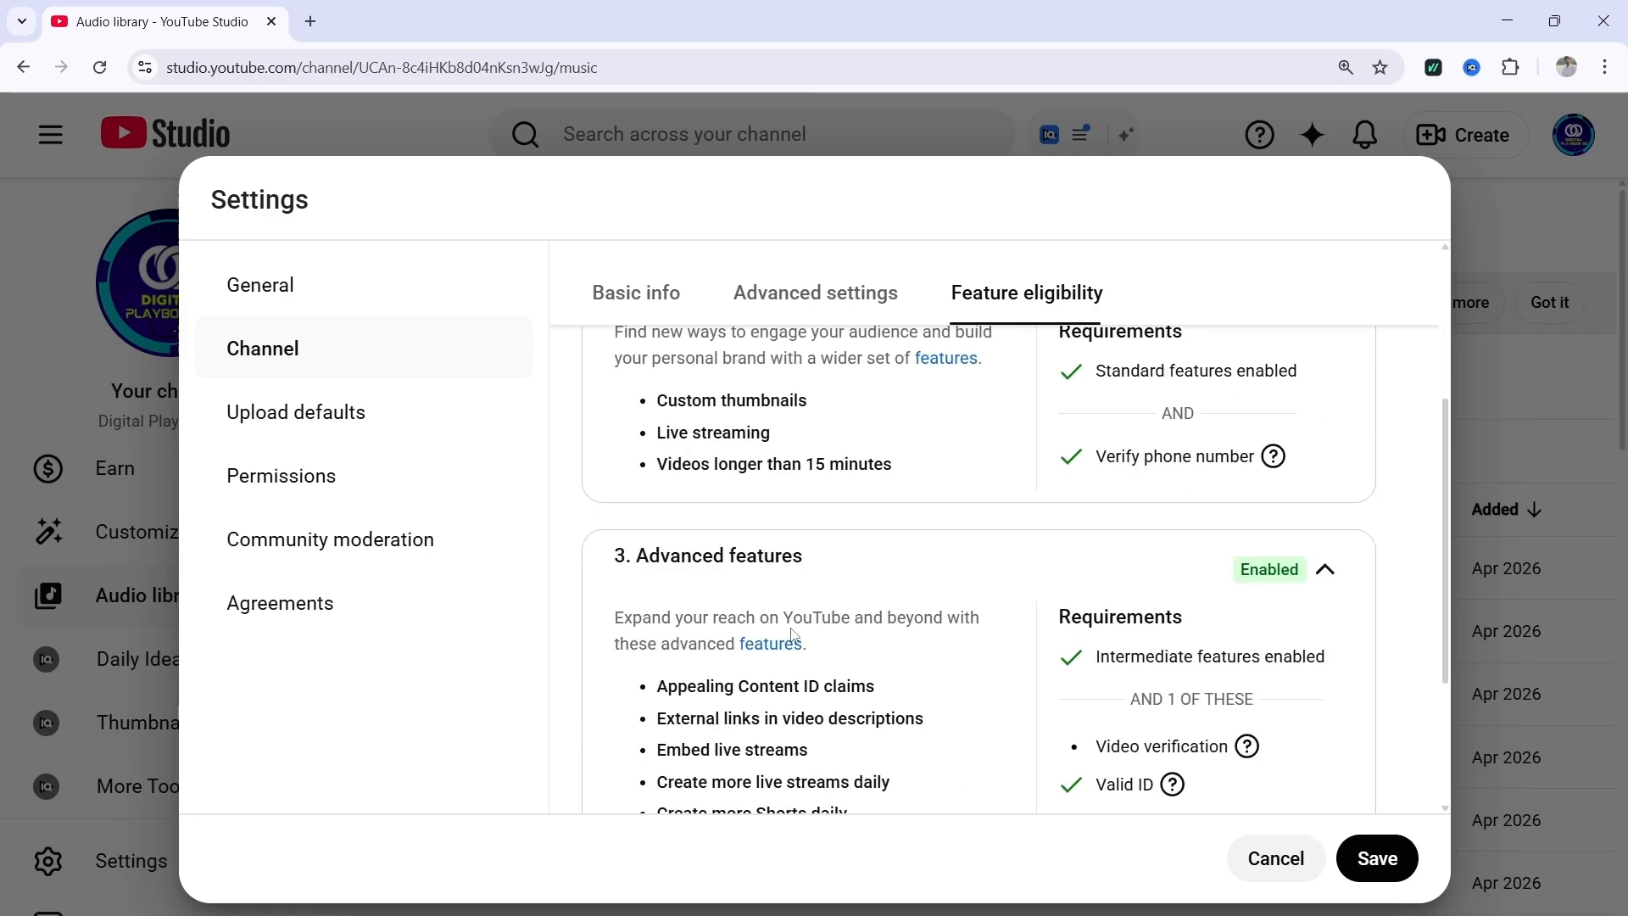
scroll(1029, 684, down, 3)
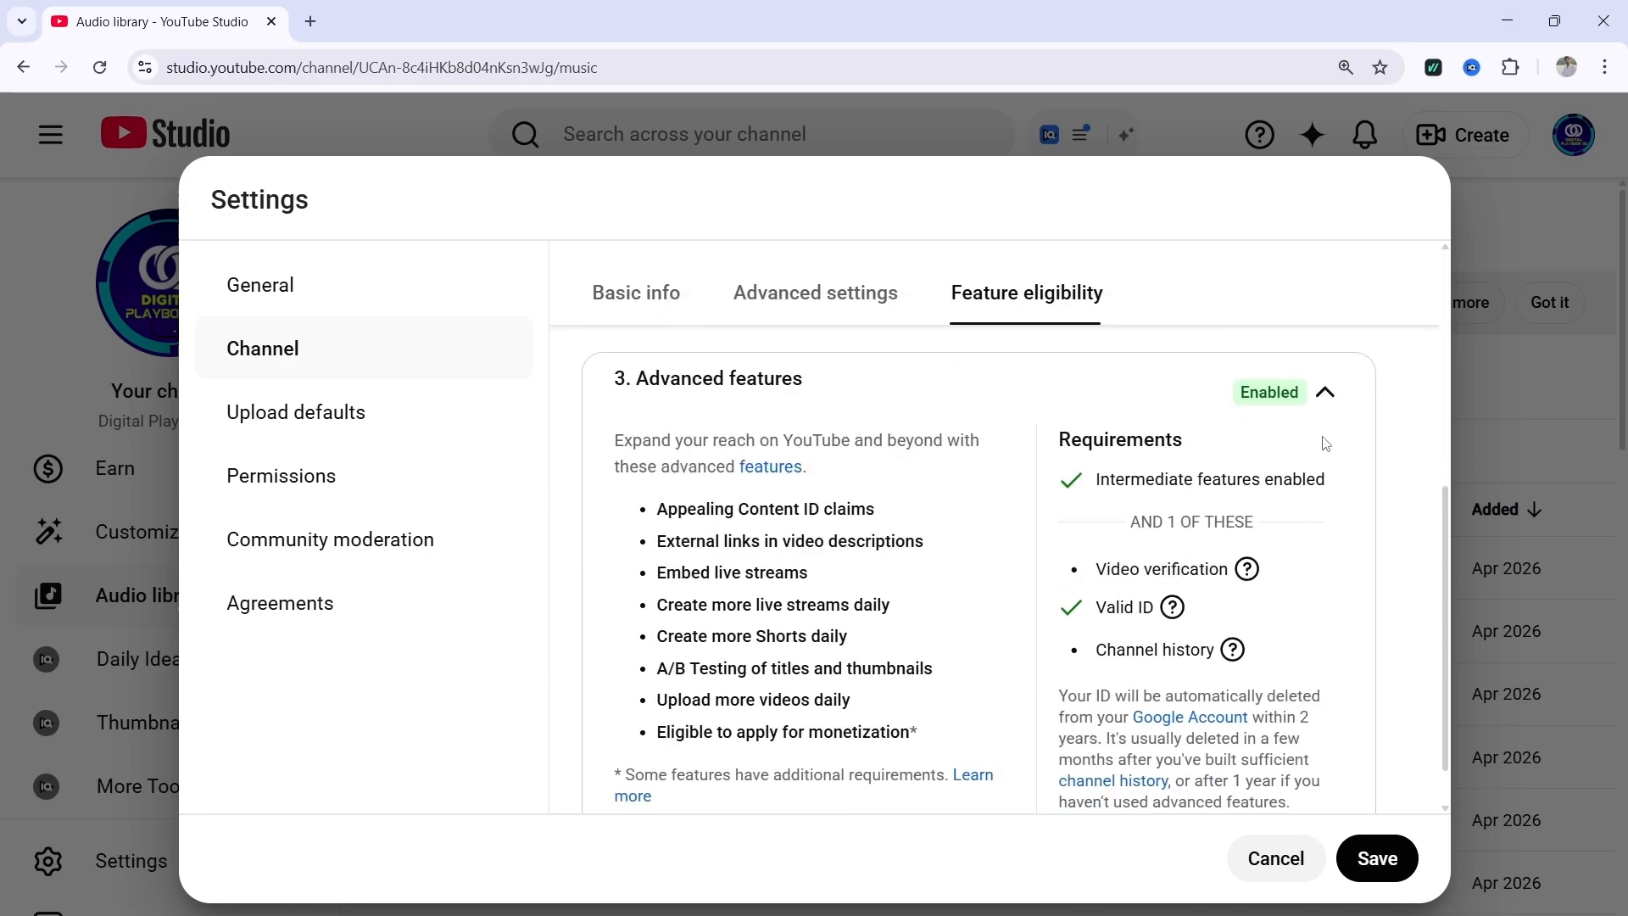
click(1324, 395)
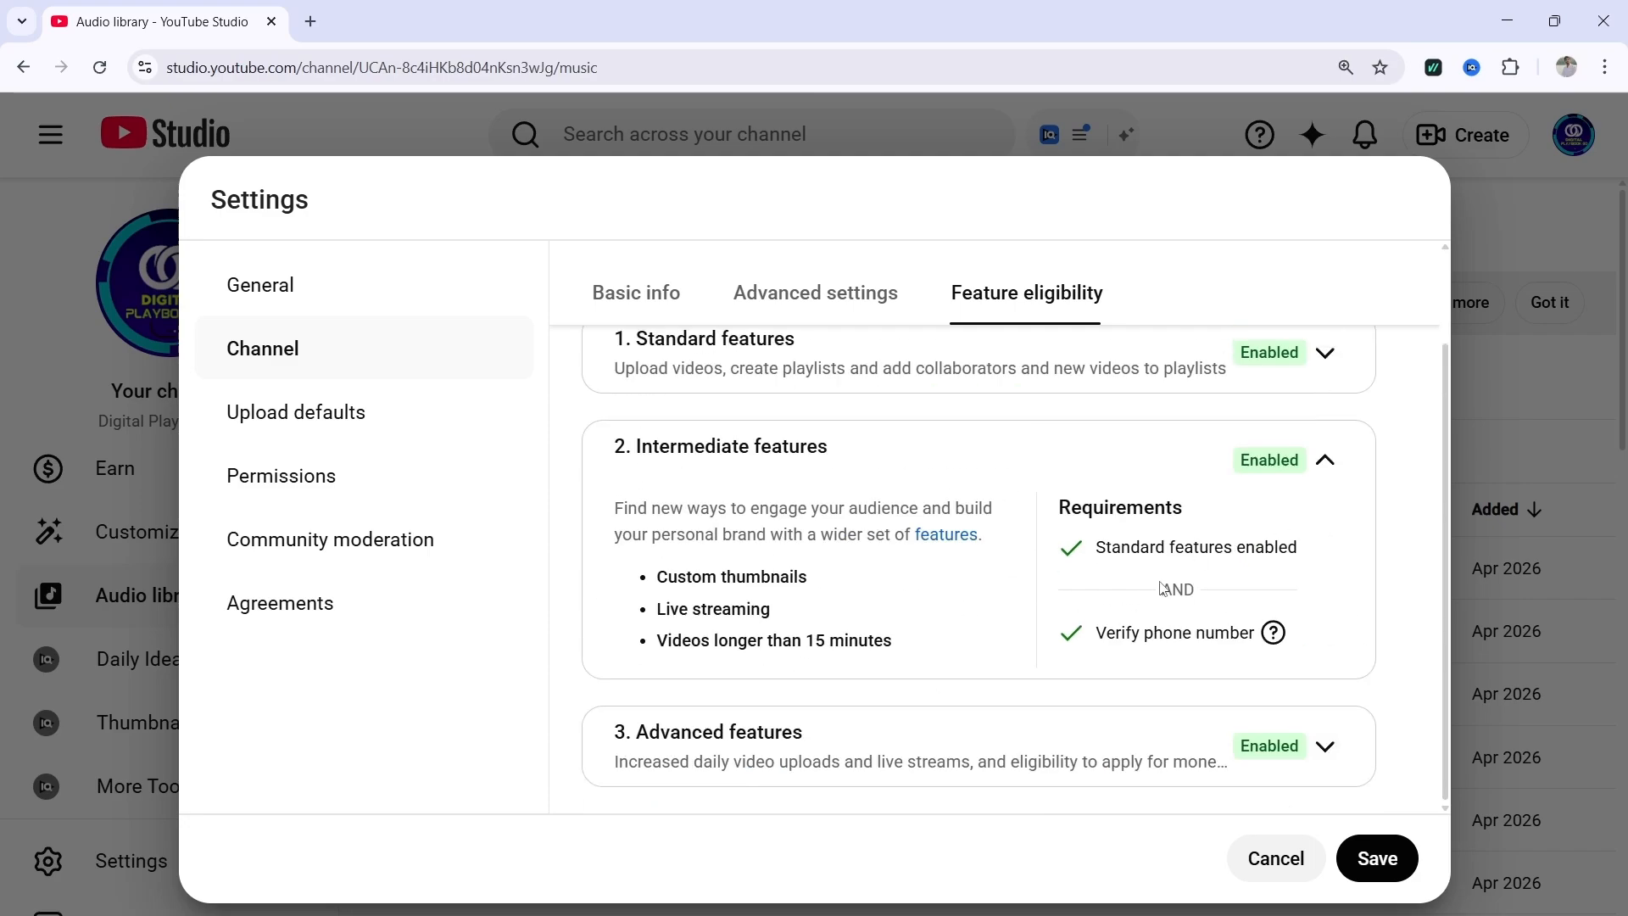
click(1376, 860)
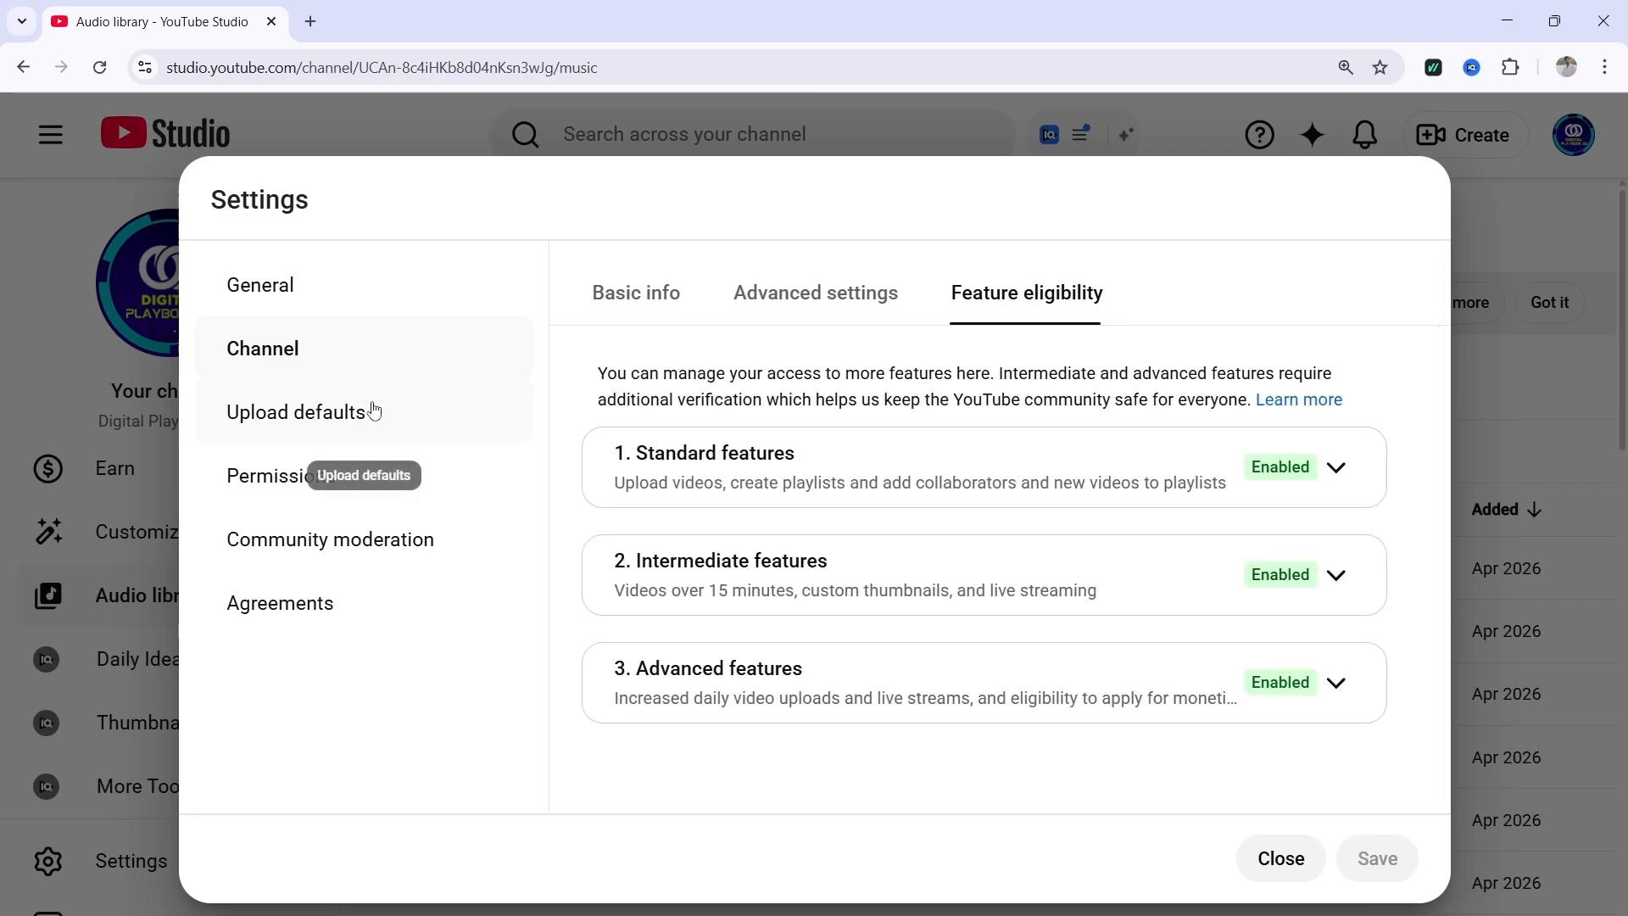
Look through the permissions, community moderation content controls and agreements settings, and close the settings
click(300, 481)
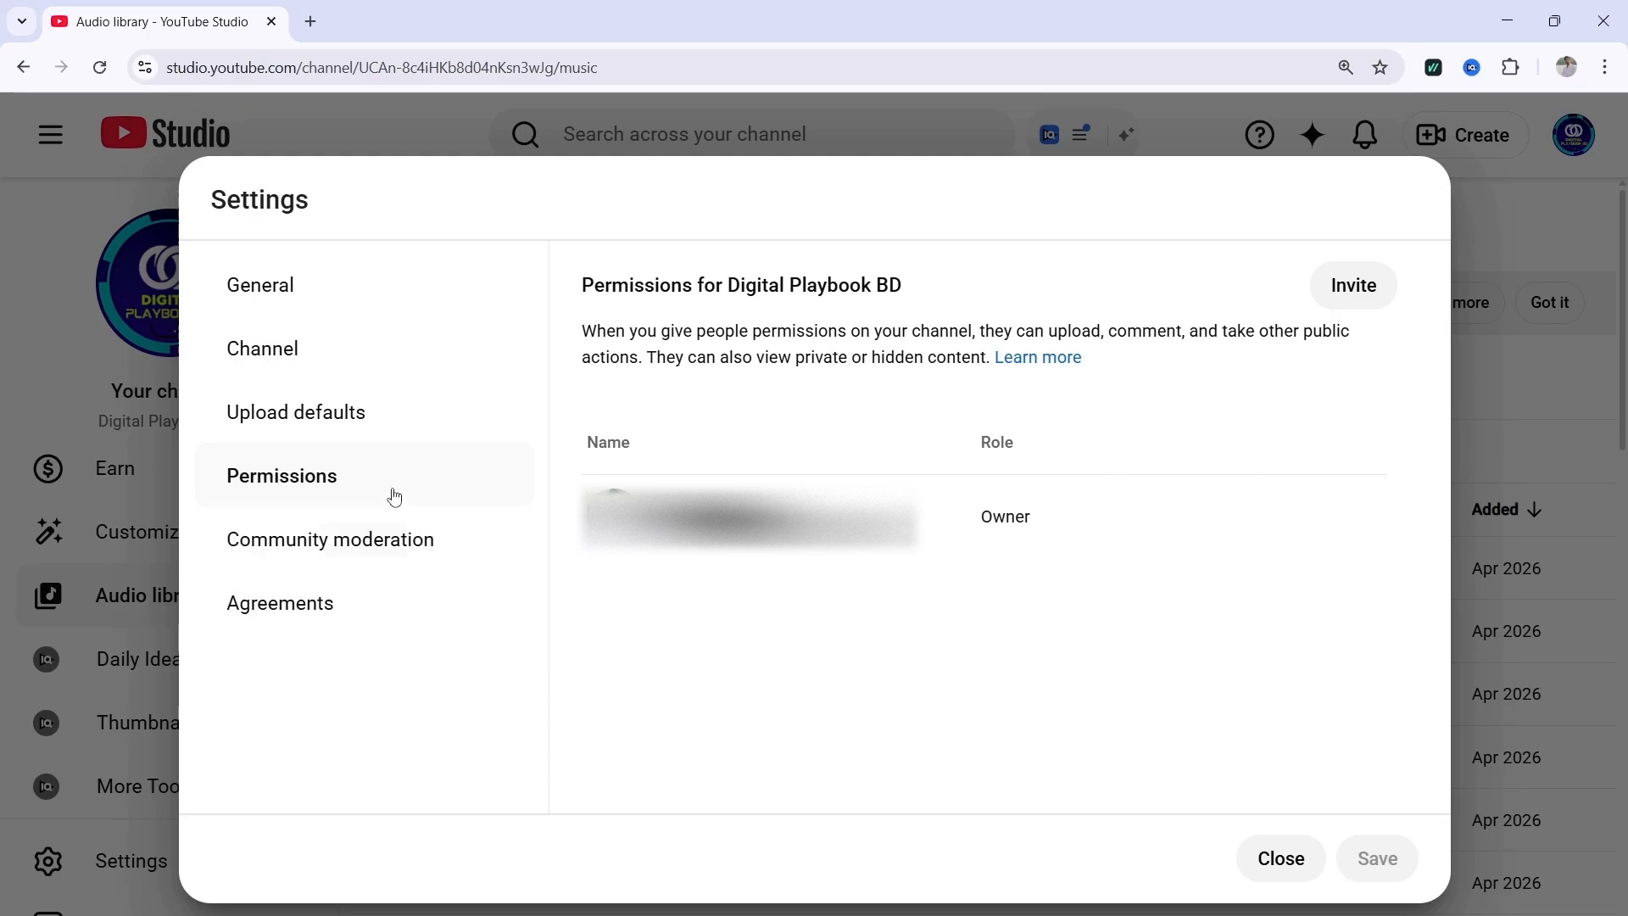
click(369, 558)
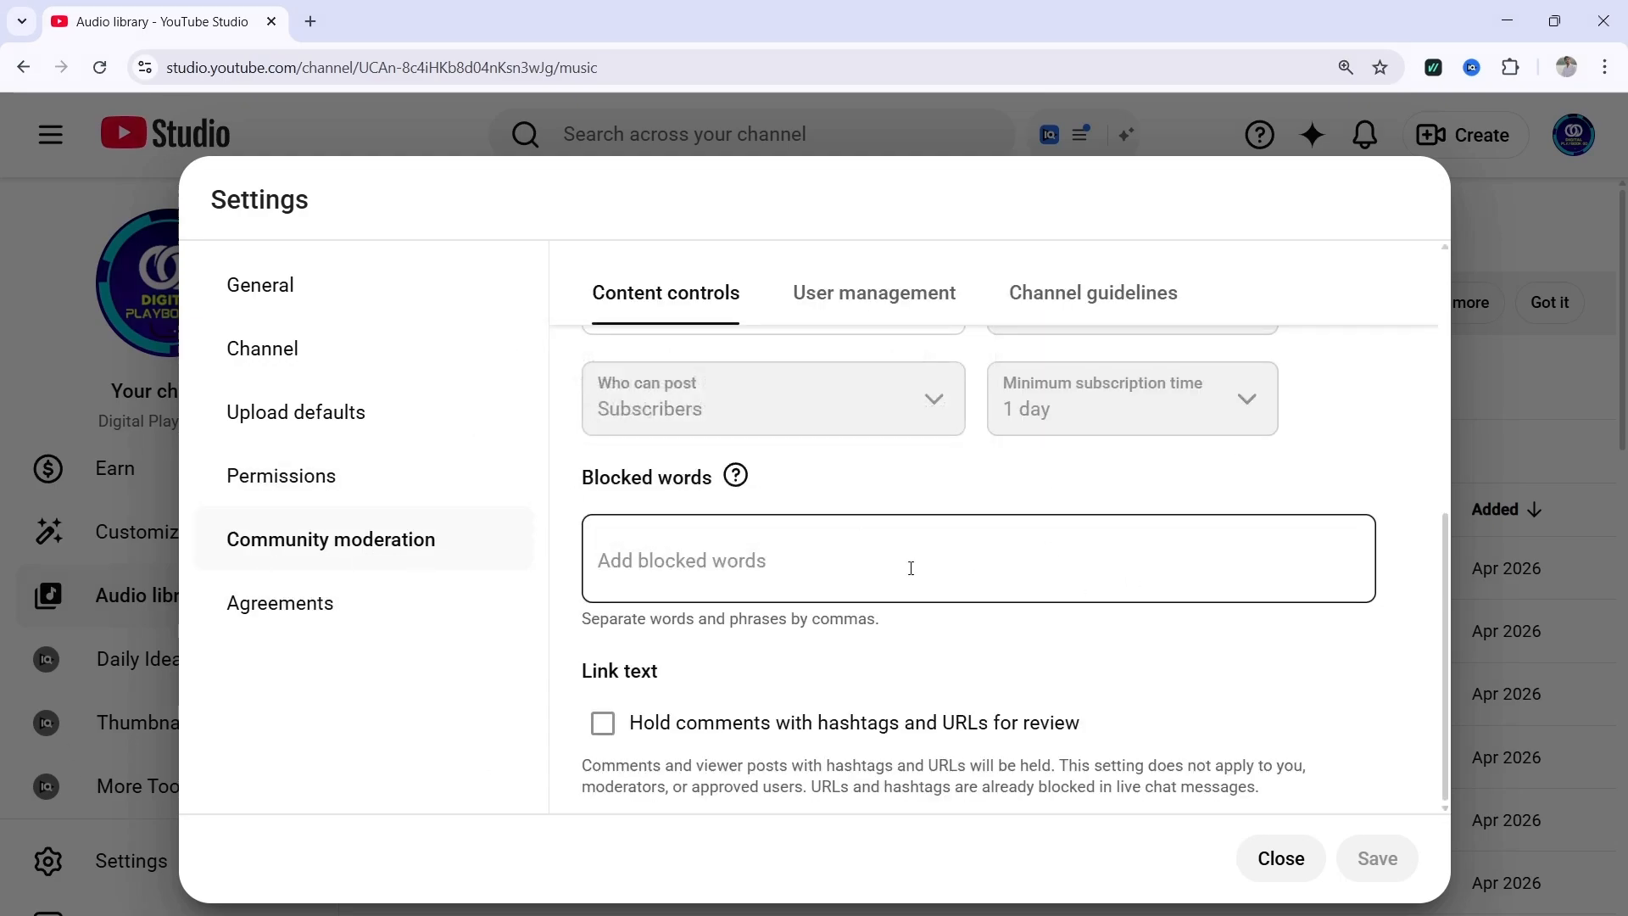
scroll(903, 564, up, 6)
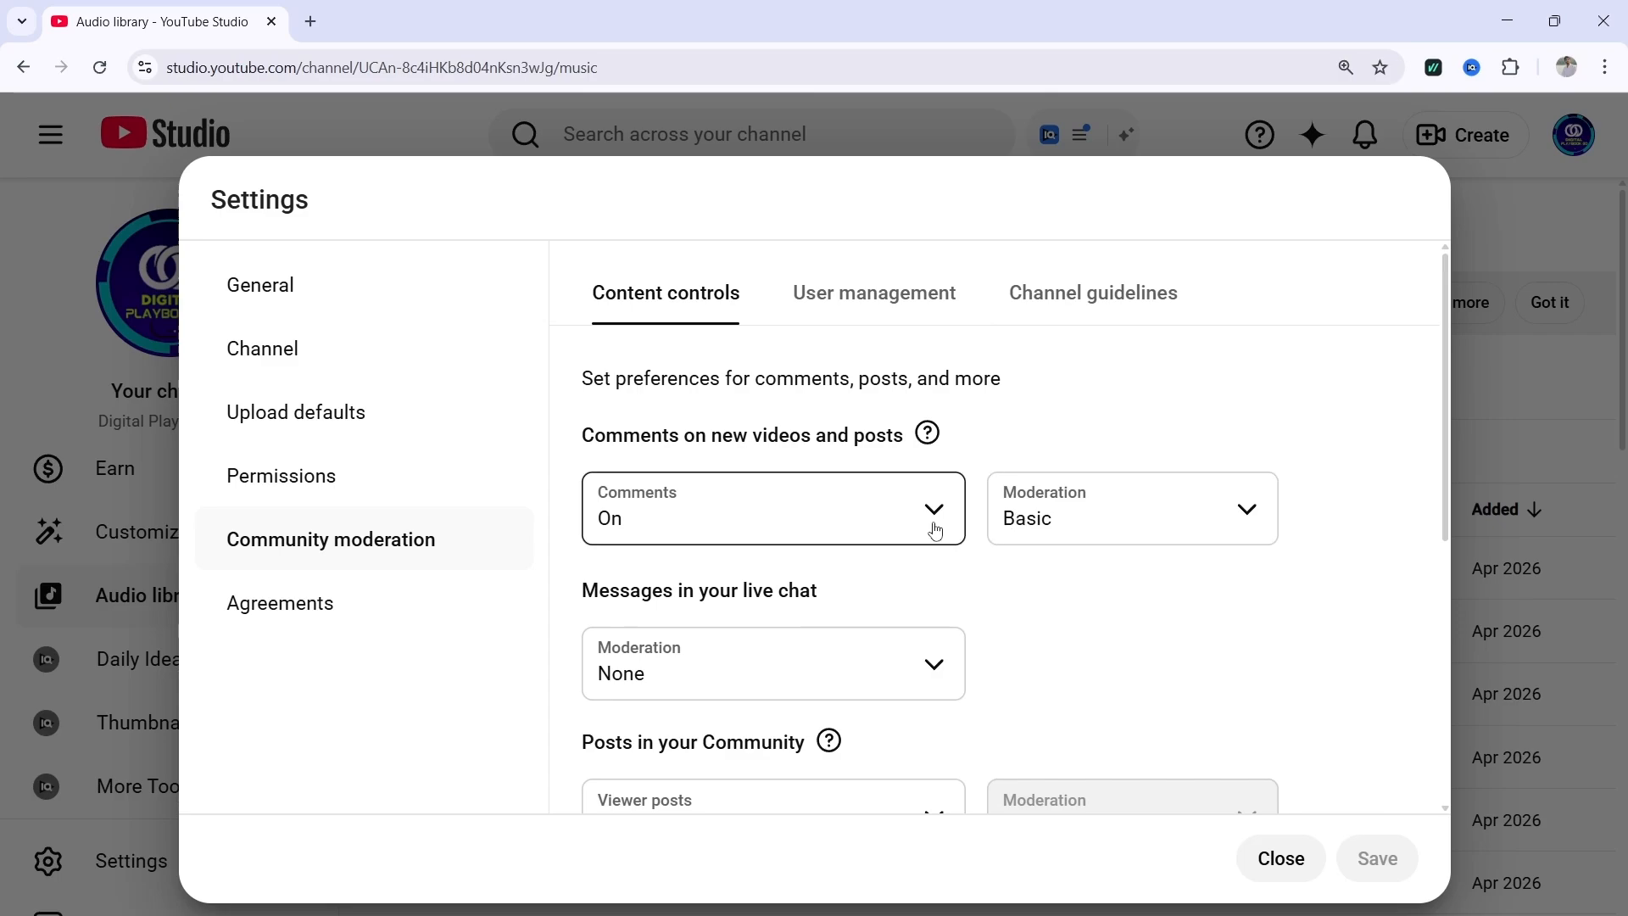
scroll(982, 484, down, 4)
scroll(982, 484, down, 2)
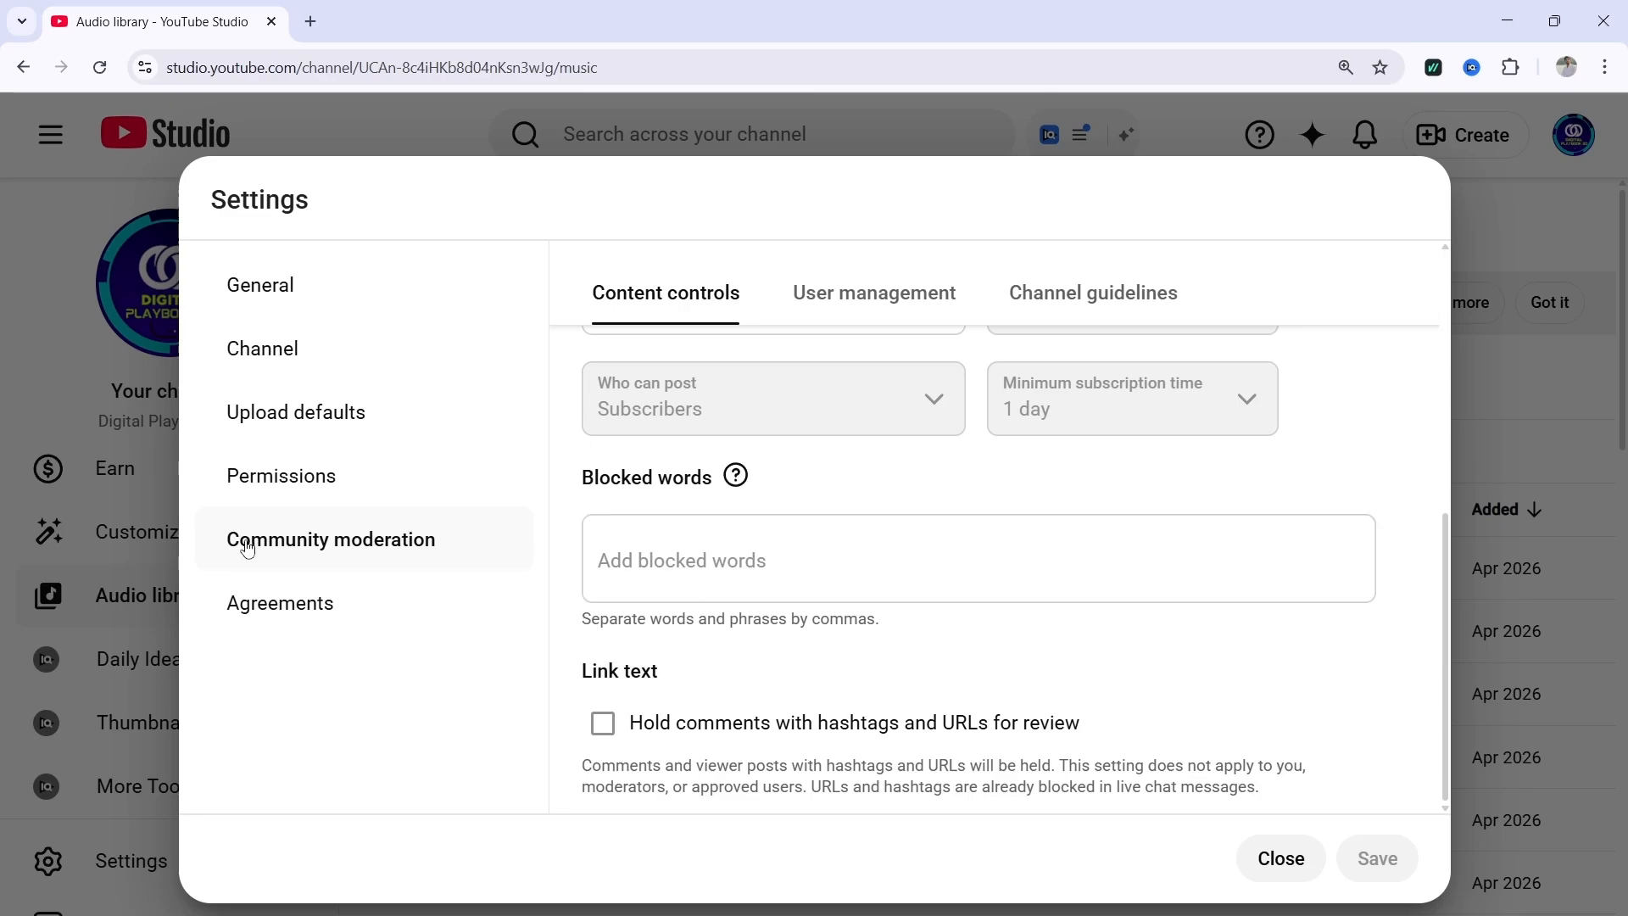
click(287, 616)
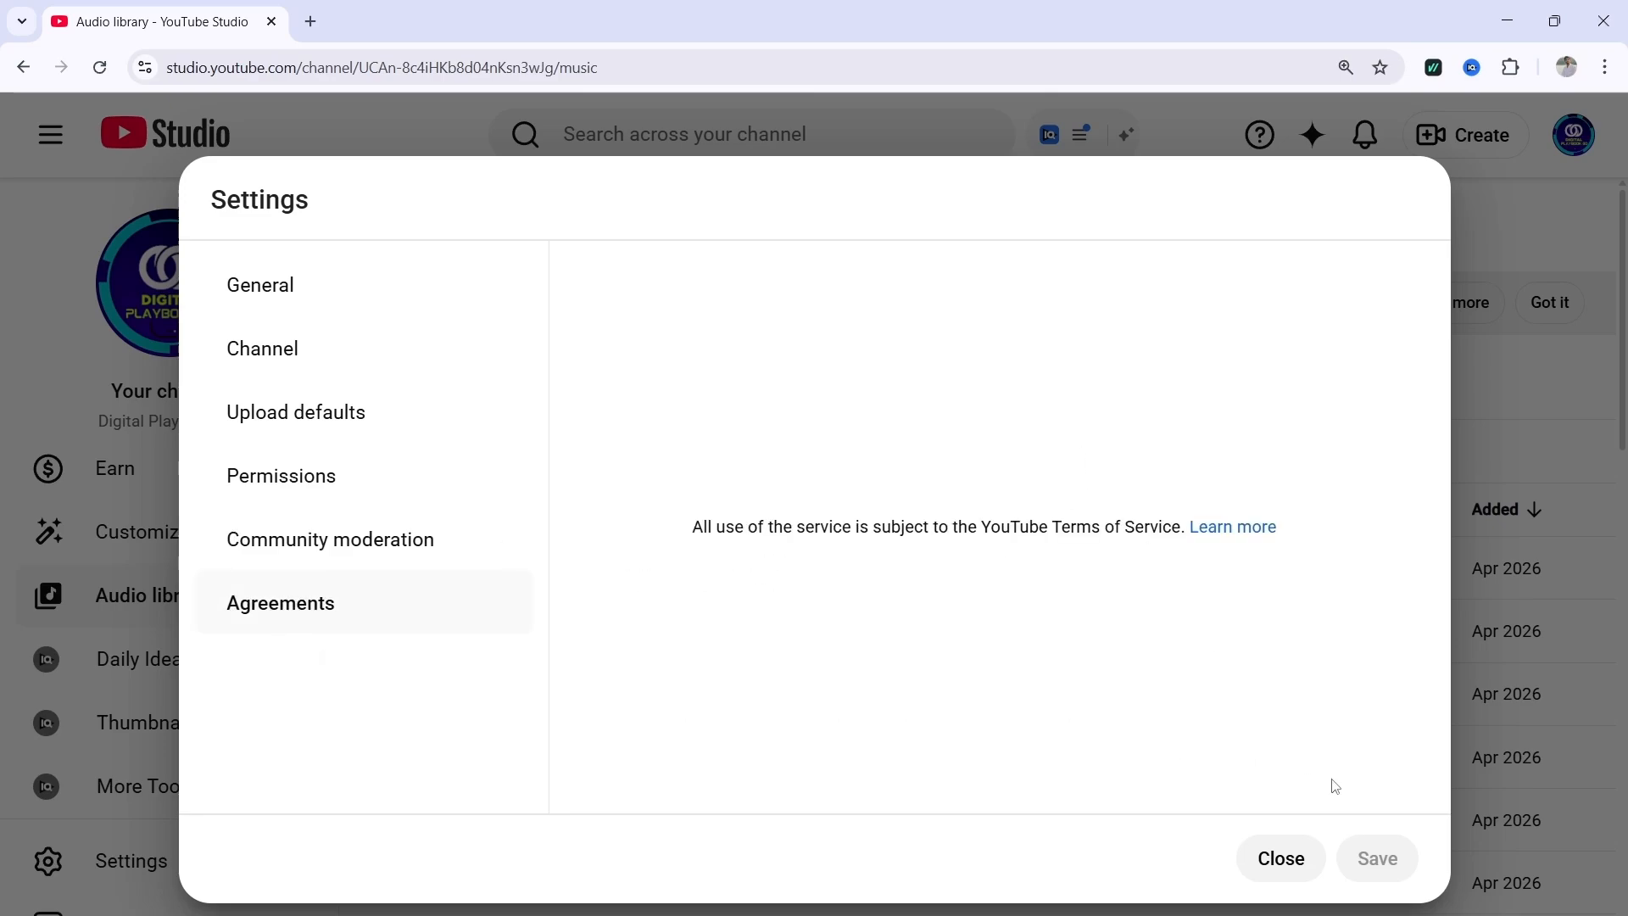
click(1278, 861)
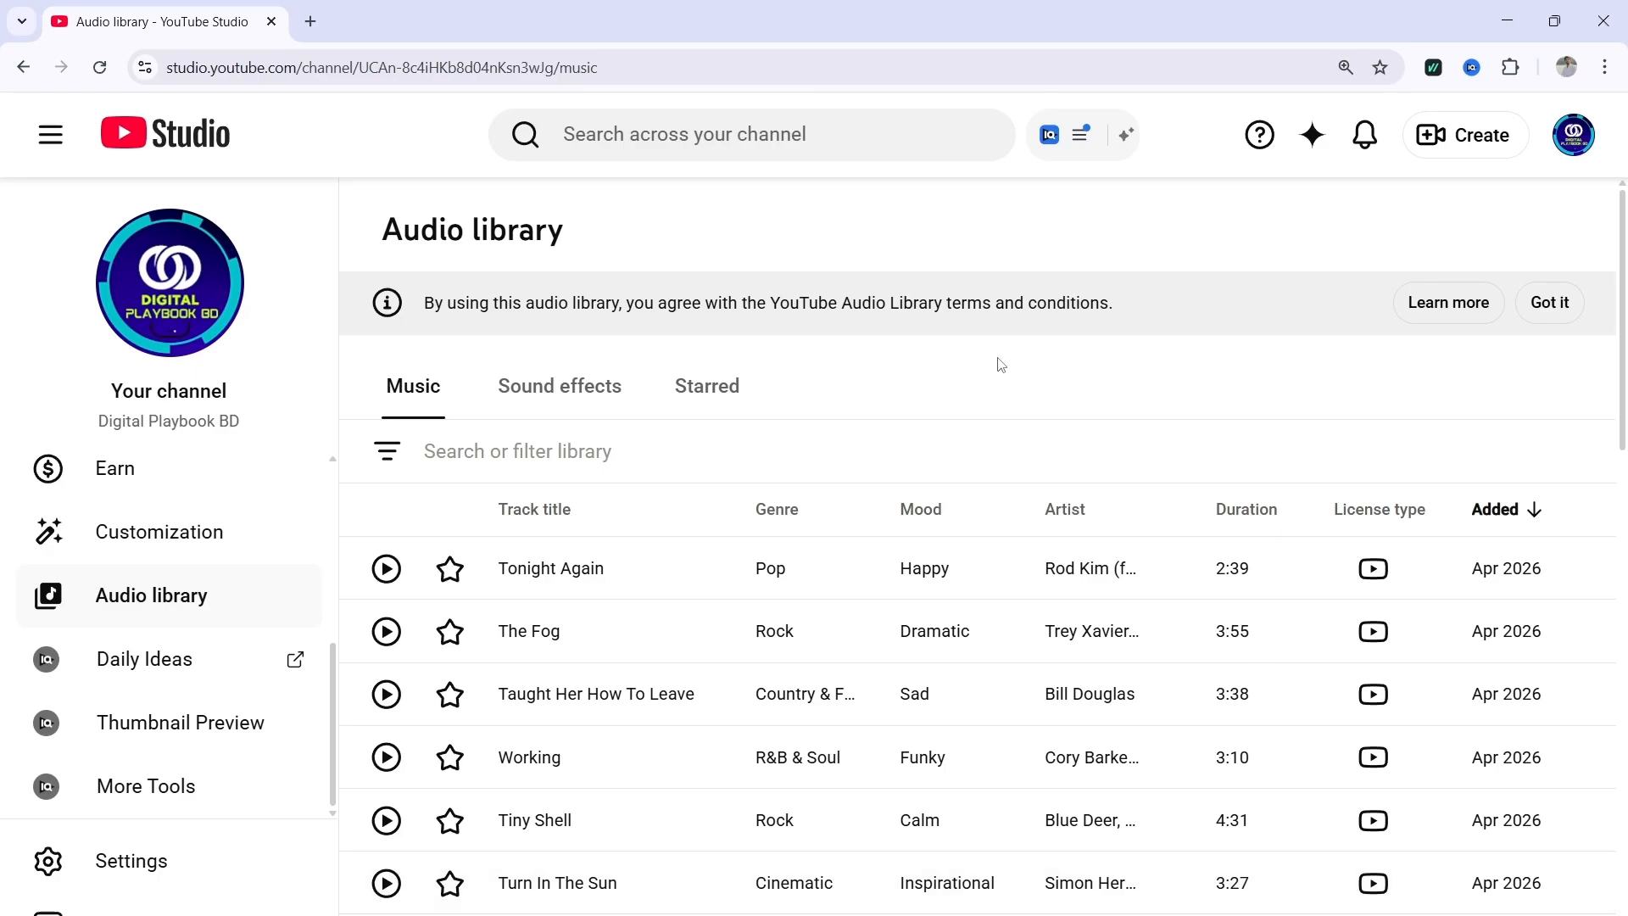